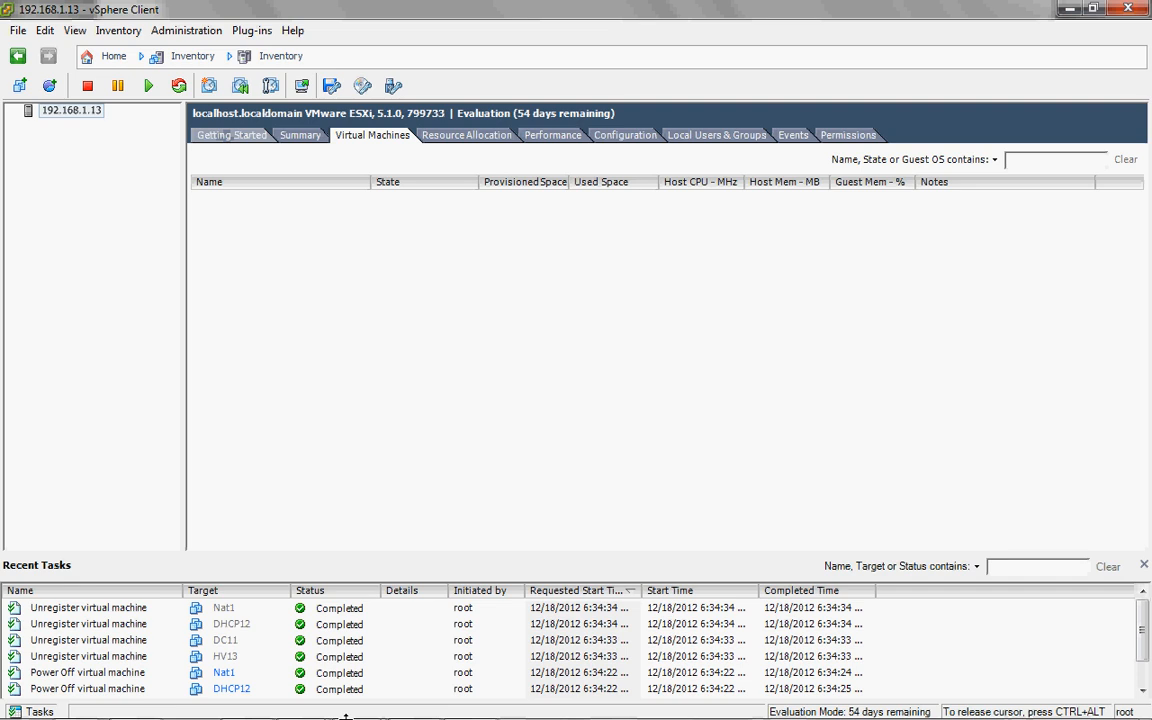
- Switch to Internet Explorer, view the VMware vSphere Hypervisor (ESXi) 5.1 download page, and return to vSphere Client
mouse_move(285, 707)
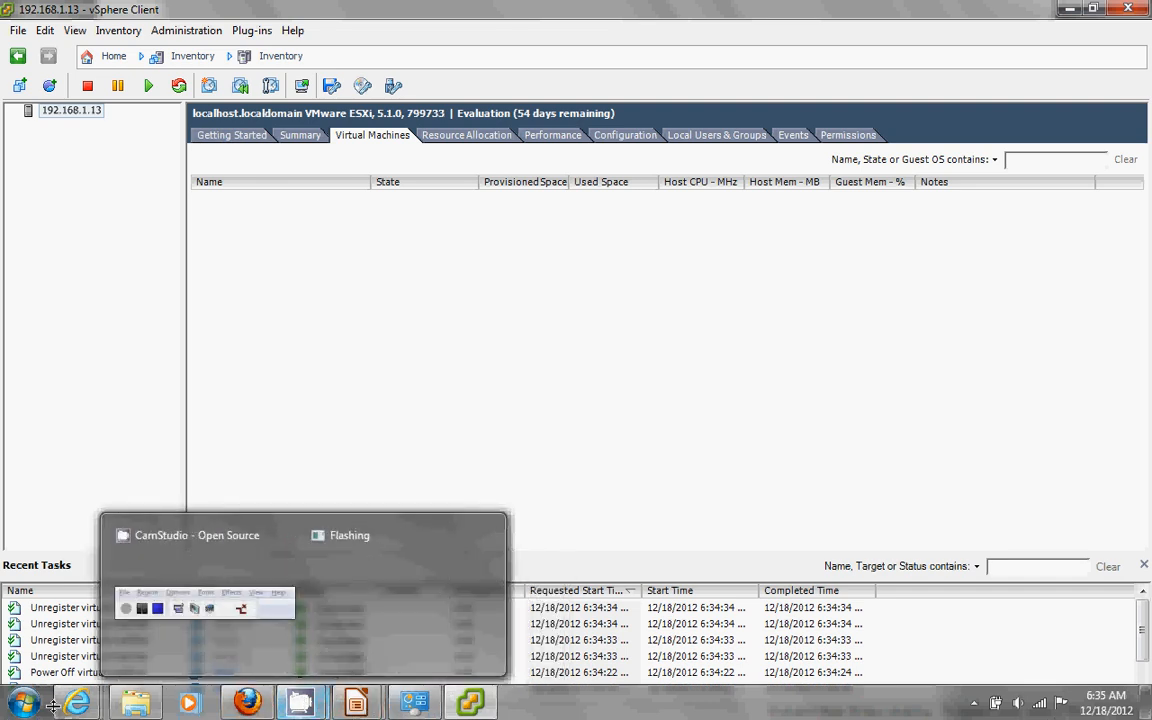
mouse_move(77, 703)
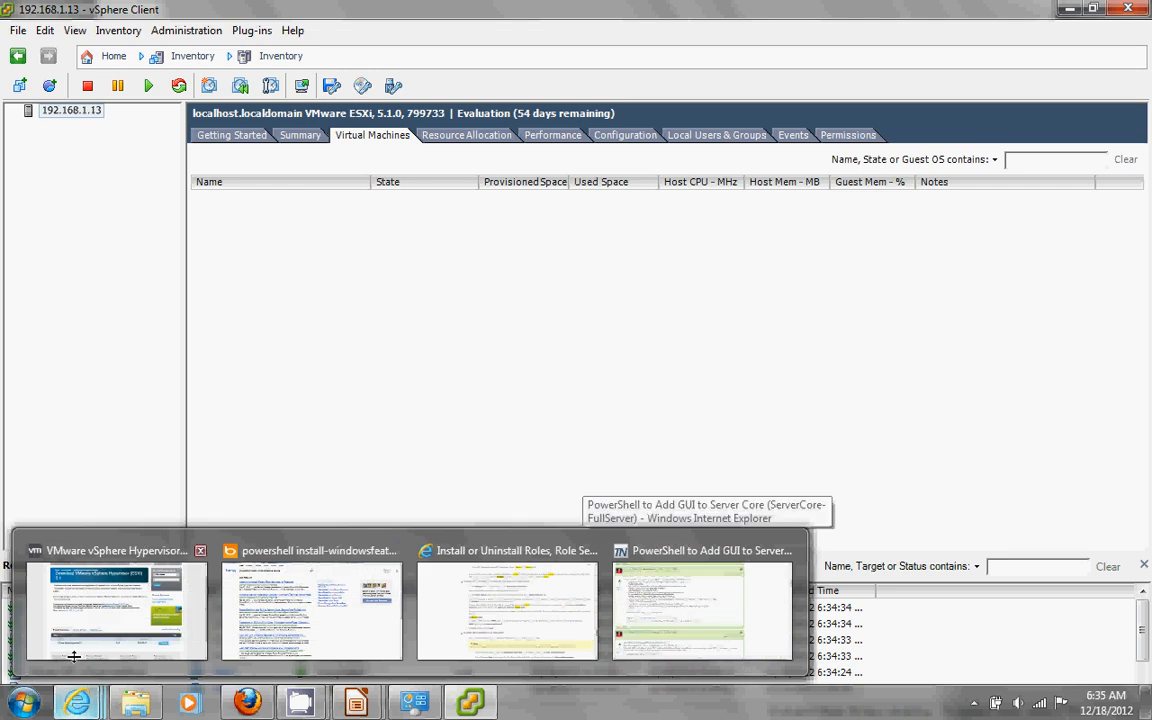
left_click(73, 656)
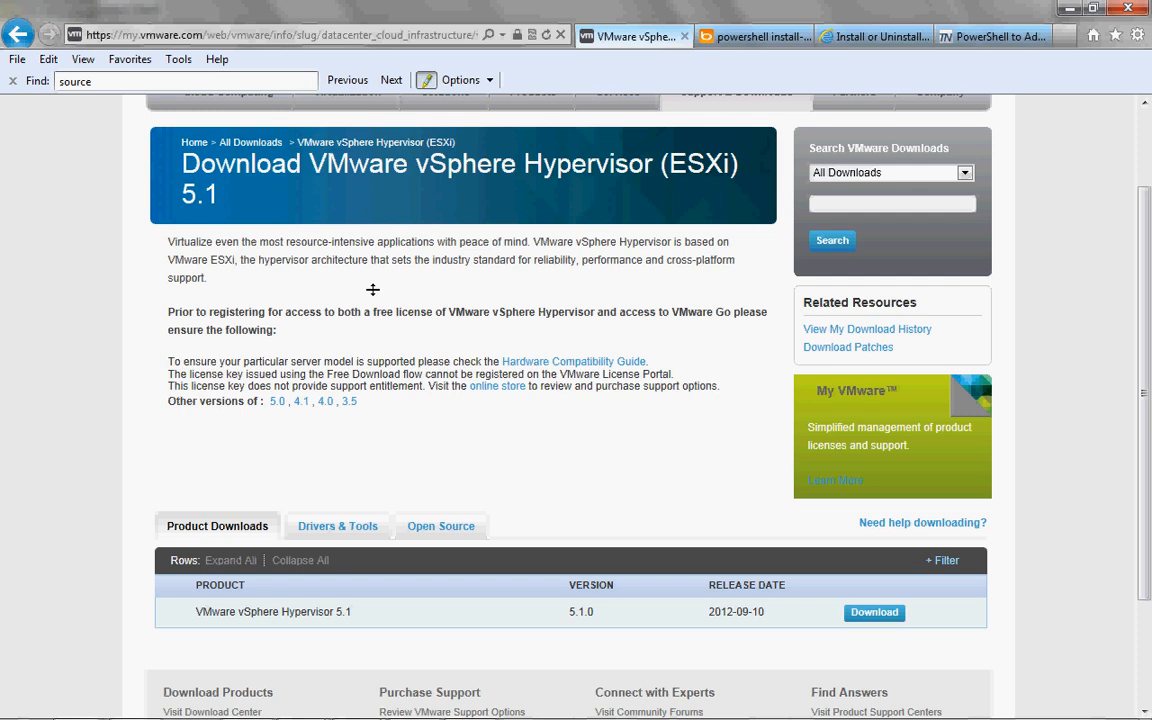
mouse_move(358, 710)
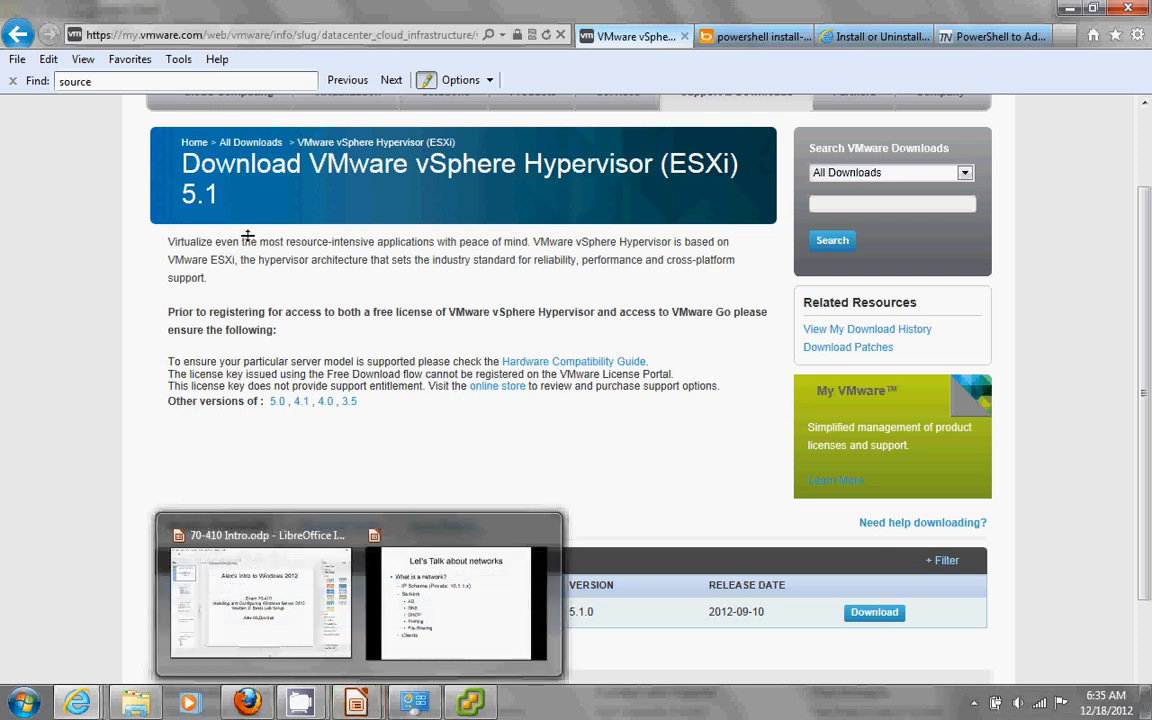
left_click(755, 36)
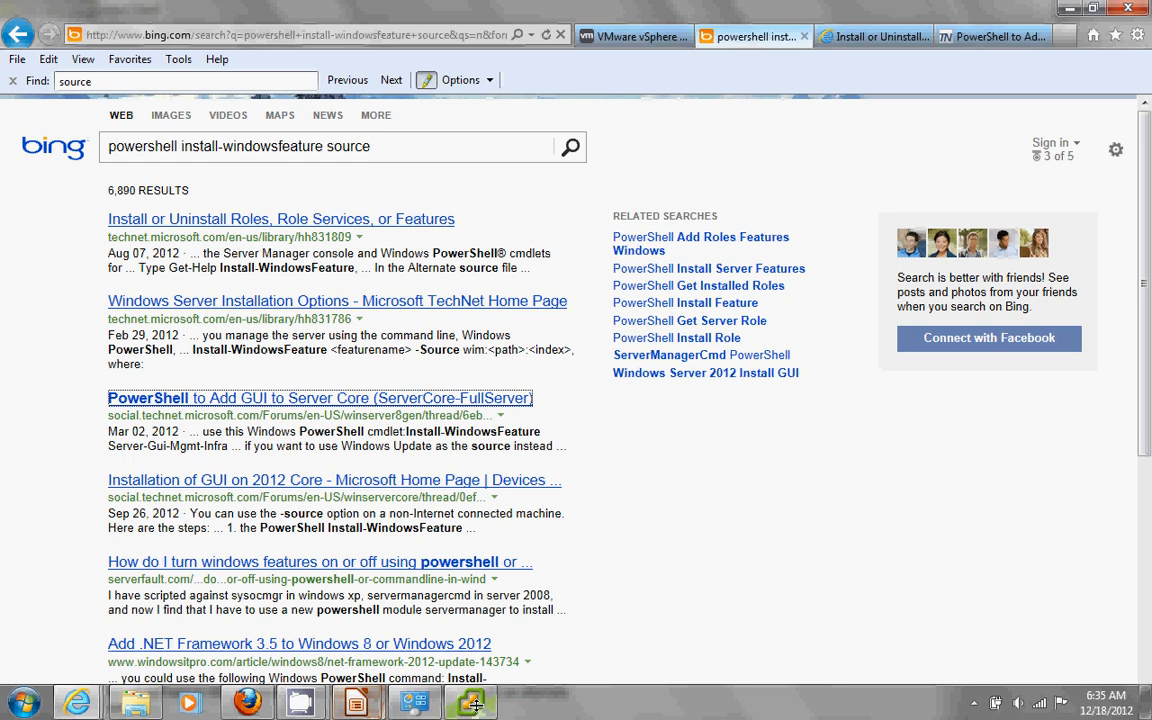
left_click(471, 703)
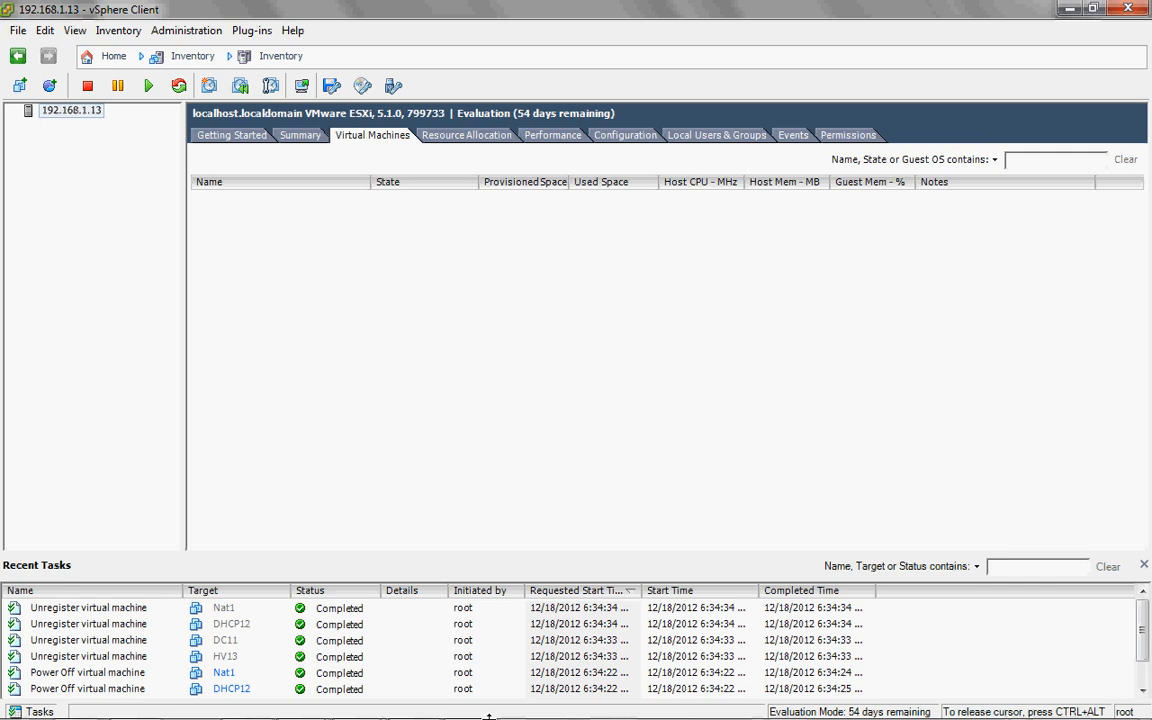
- Switch to Firefox and go to the ESXi host's web address, 192.168.1.13
left_click(268, 700)
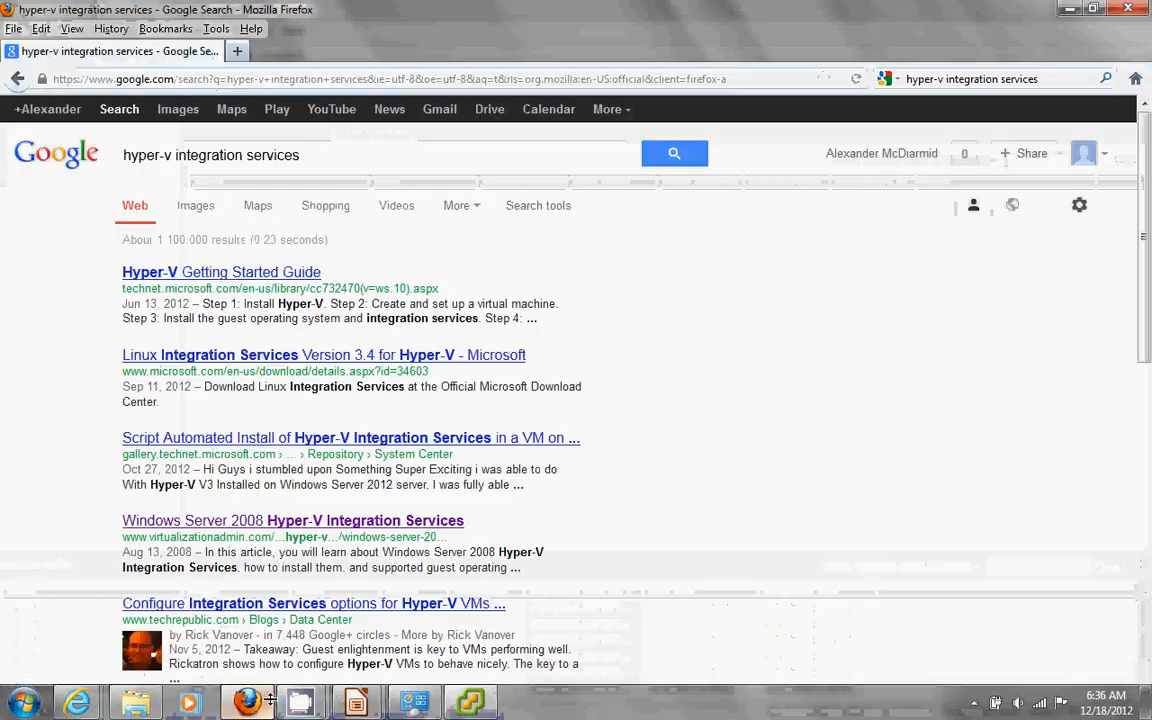
left_click(226, 79)
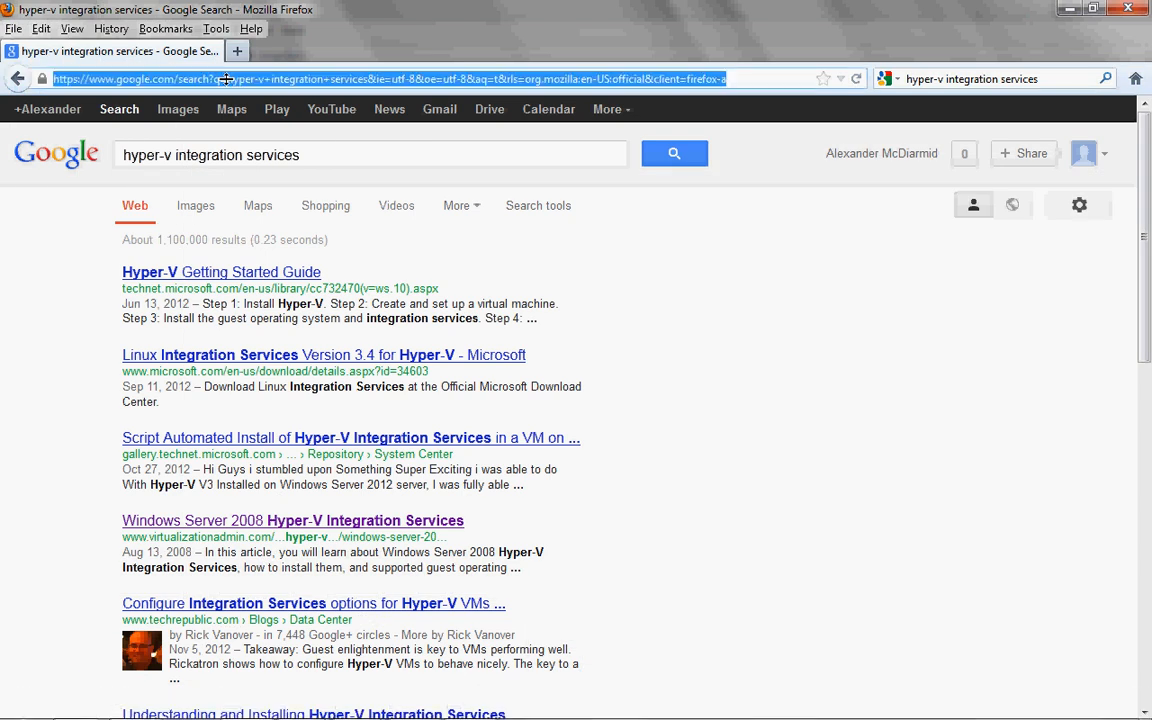
type("192.1")
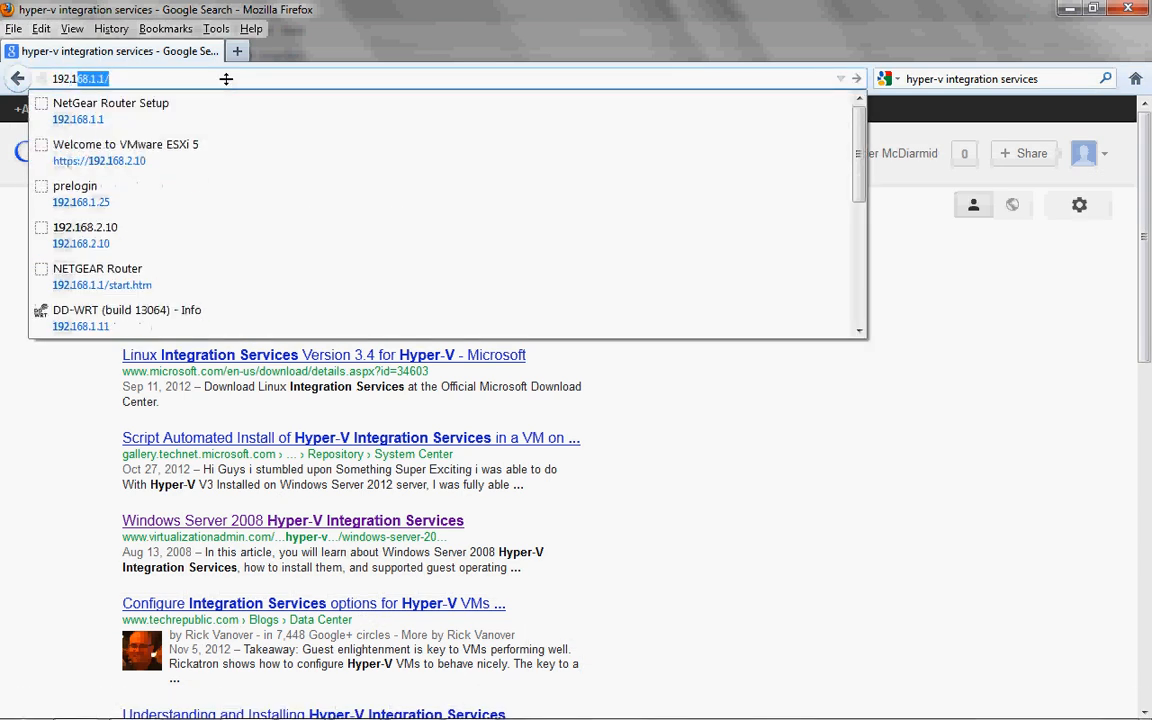
type("68.1.13")
key("Return")
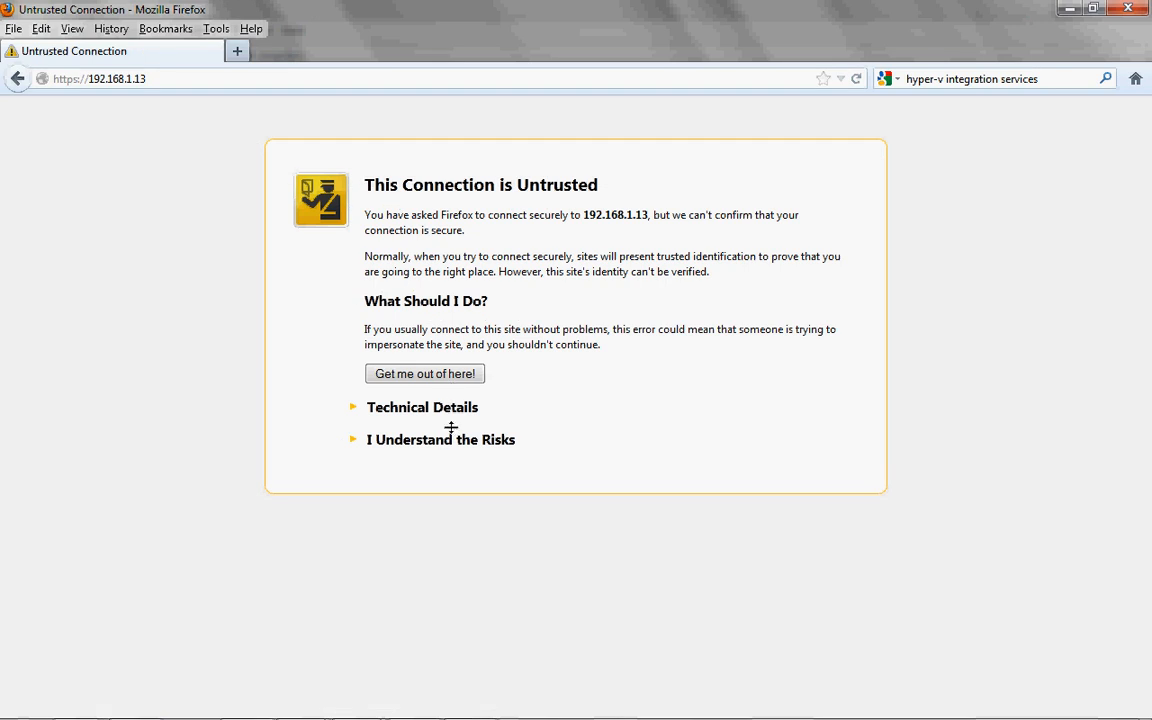
left_click(455, 441)
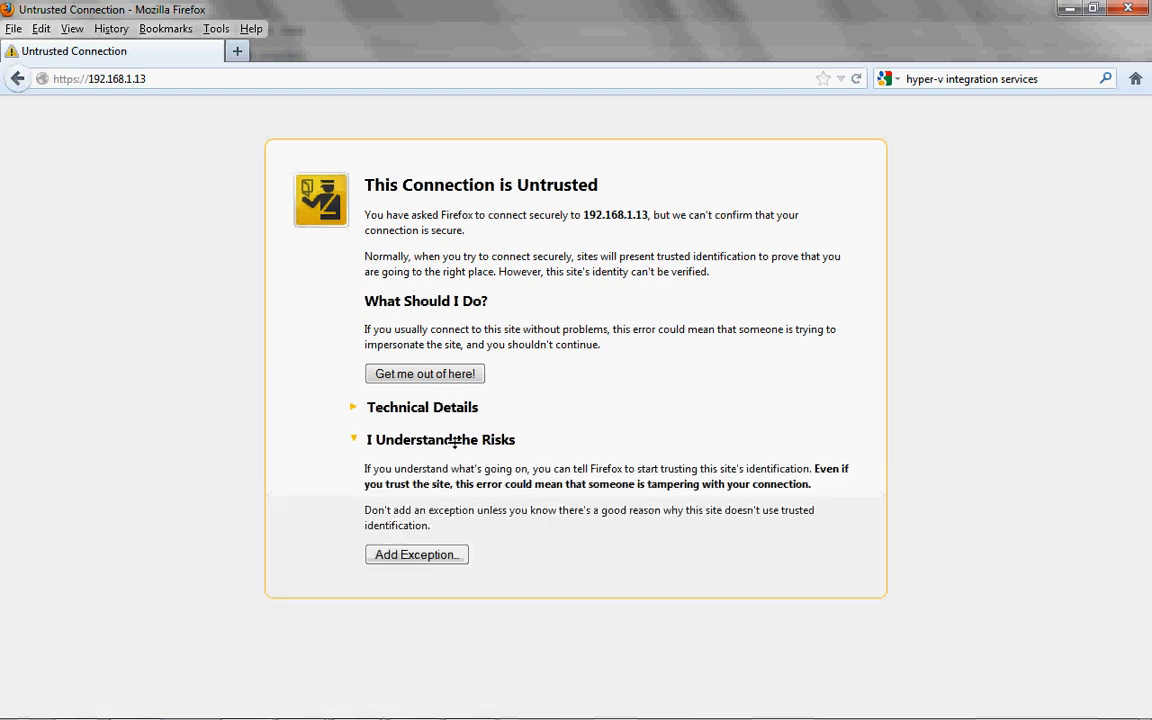
left_click(447, 555)
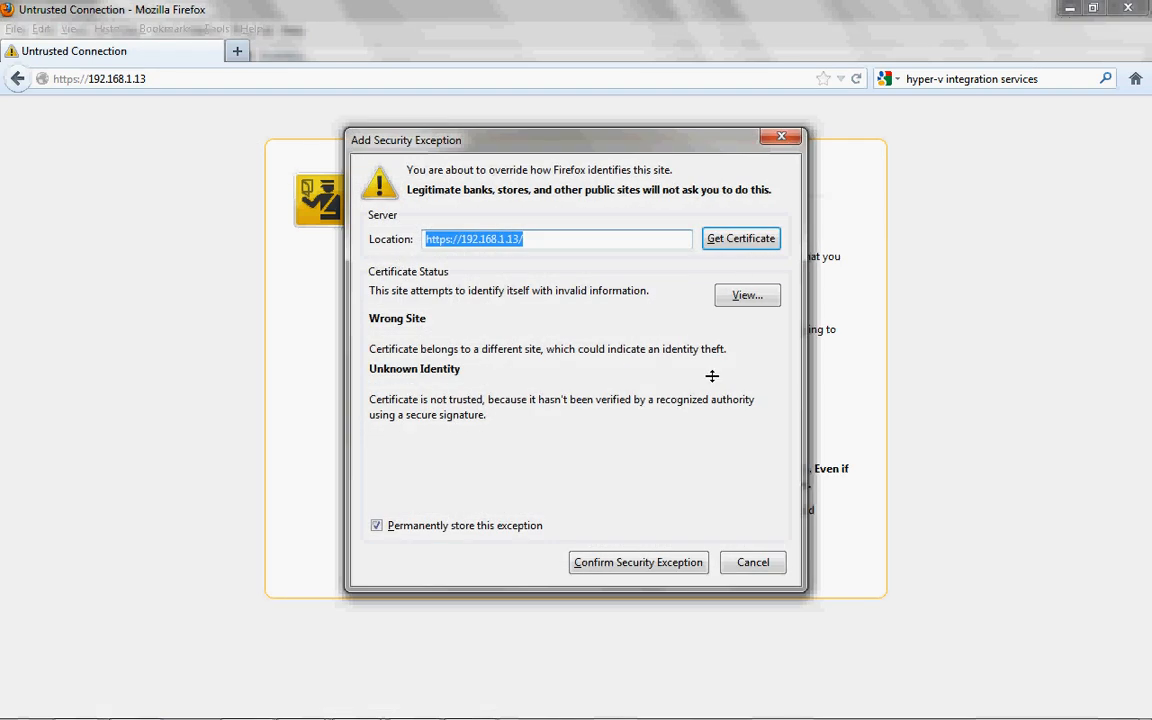
left_click(659, 560)
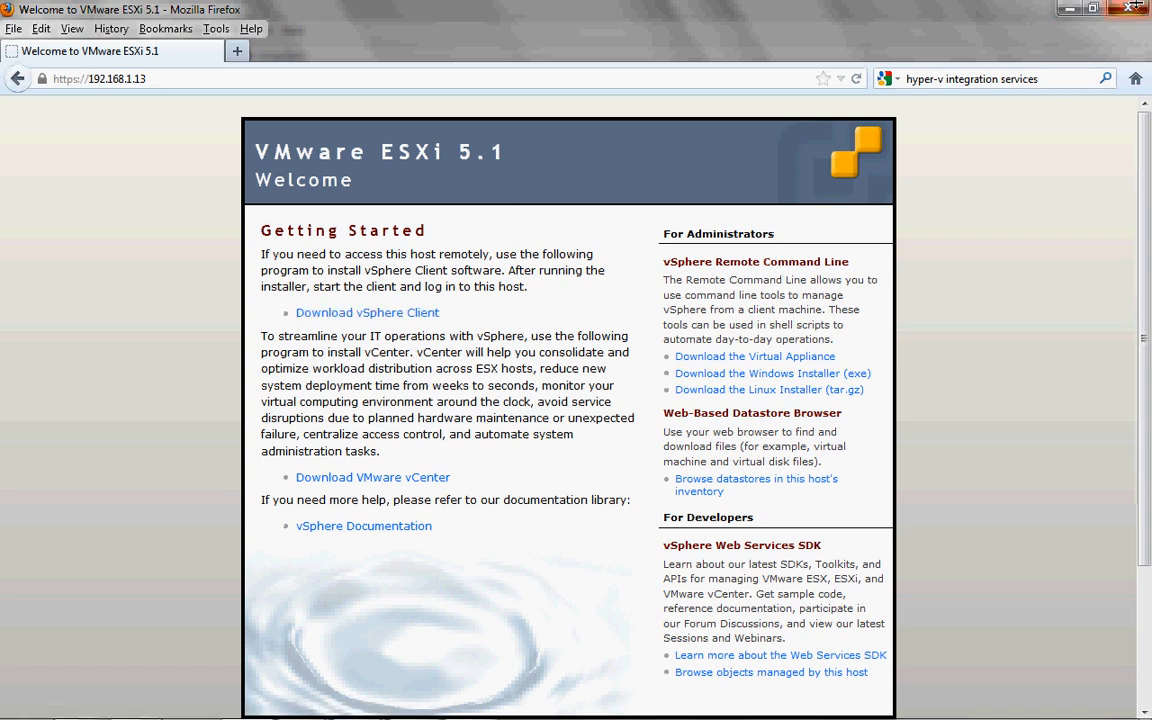
left_click(1066, 10)
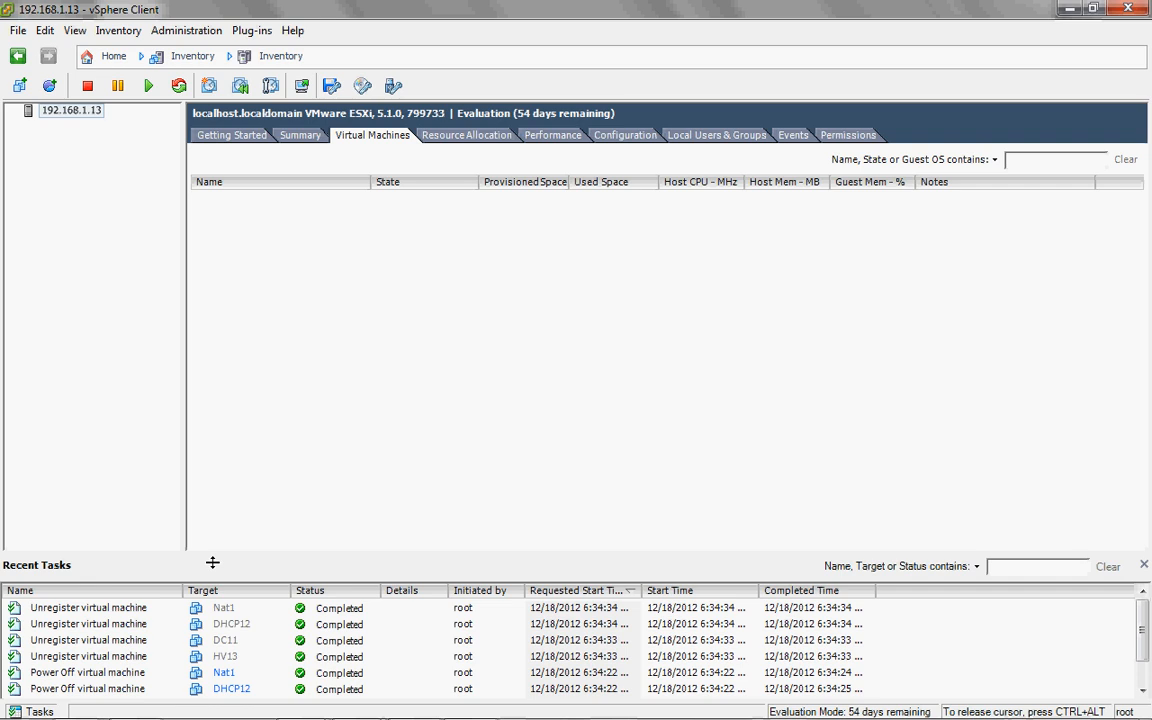
- Launch another VMware vSphere Client login window to view its fields, and close it without logging in
left_click(25, 703)
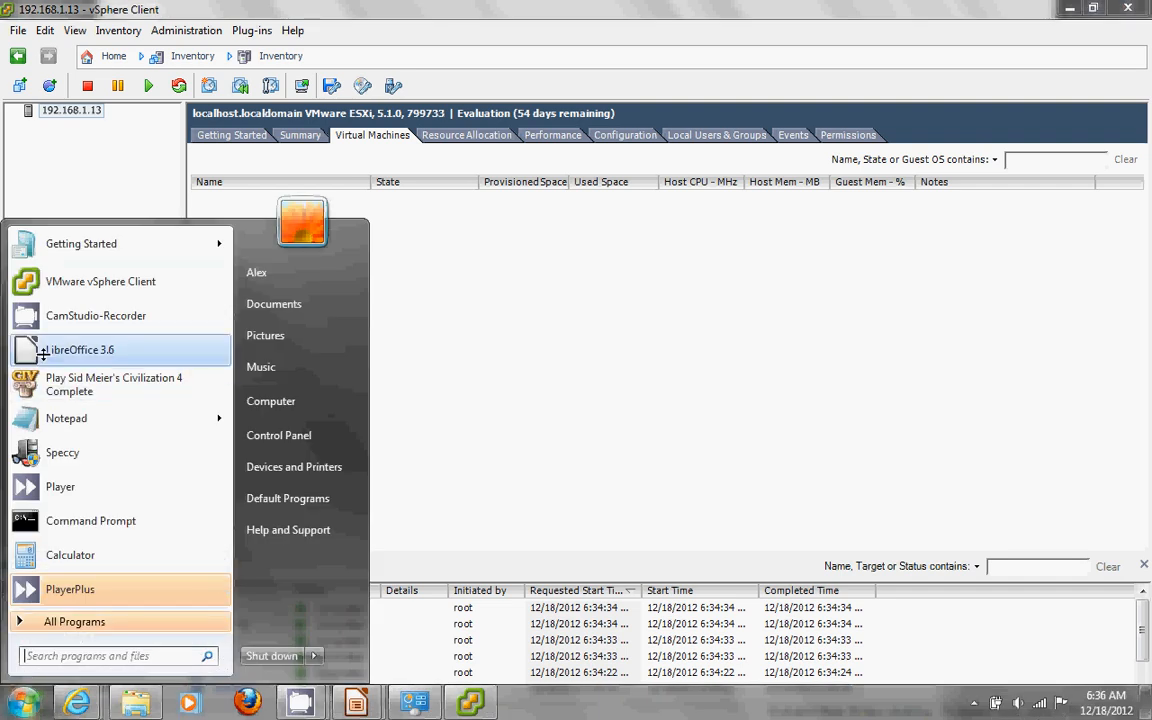
left_click(49, 286)
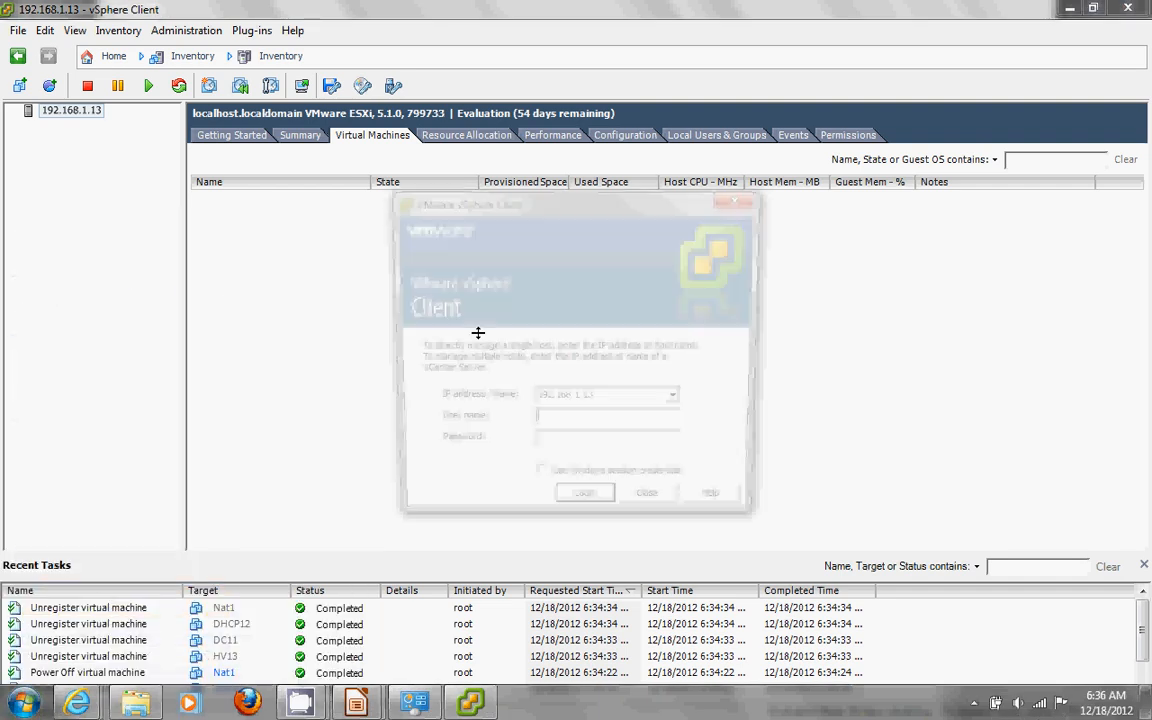
left_click(540, 426)
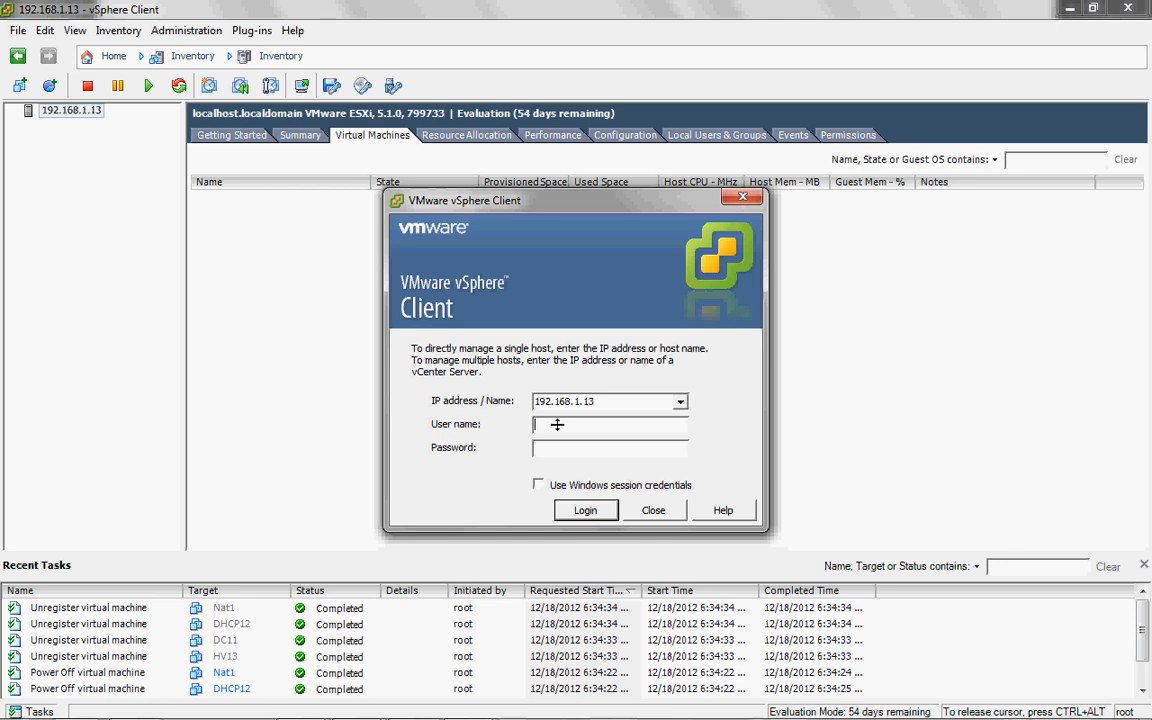
left_click(657, 510)
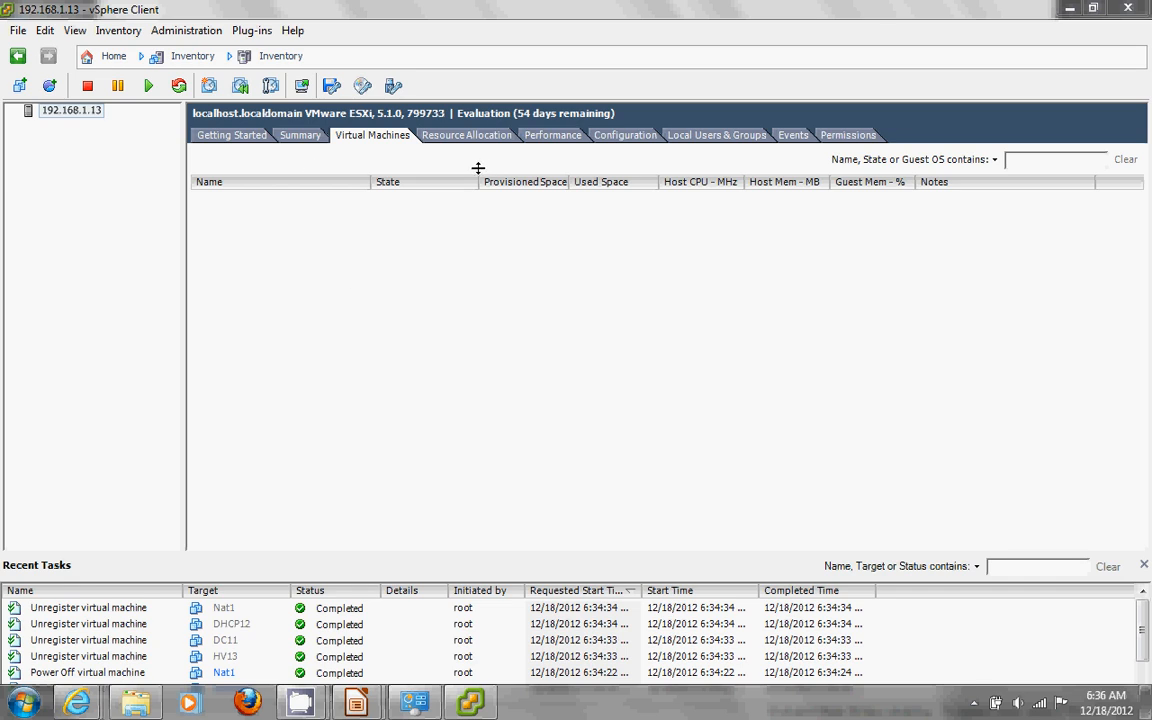
- Review the host's Getting Started, Summary, Virtual Machines and Resource Allocation pages
left_click(226, 133)
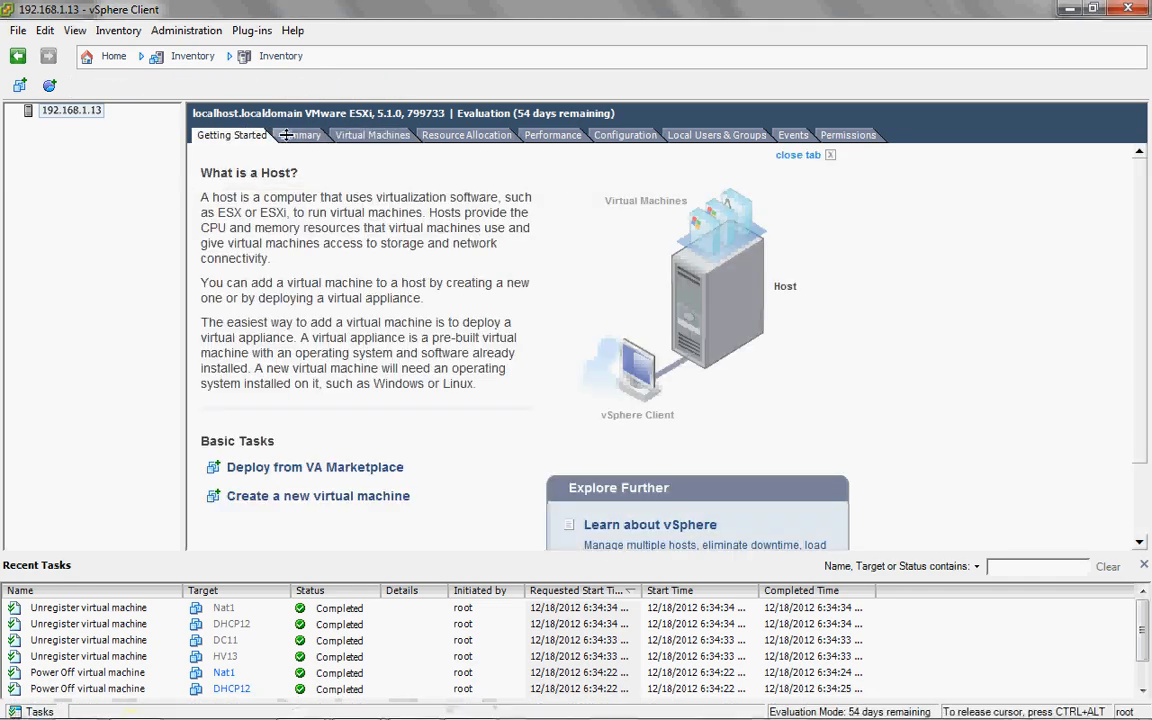
left_click(290, 134)
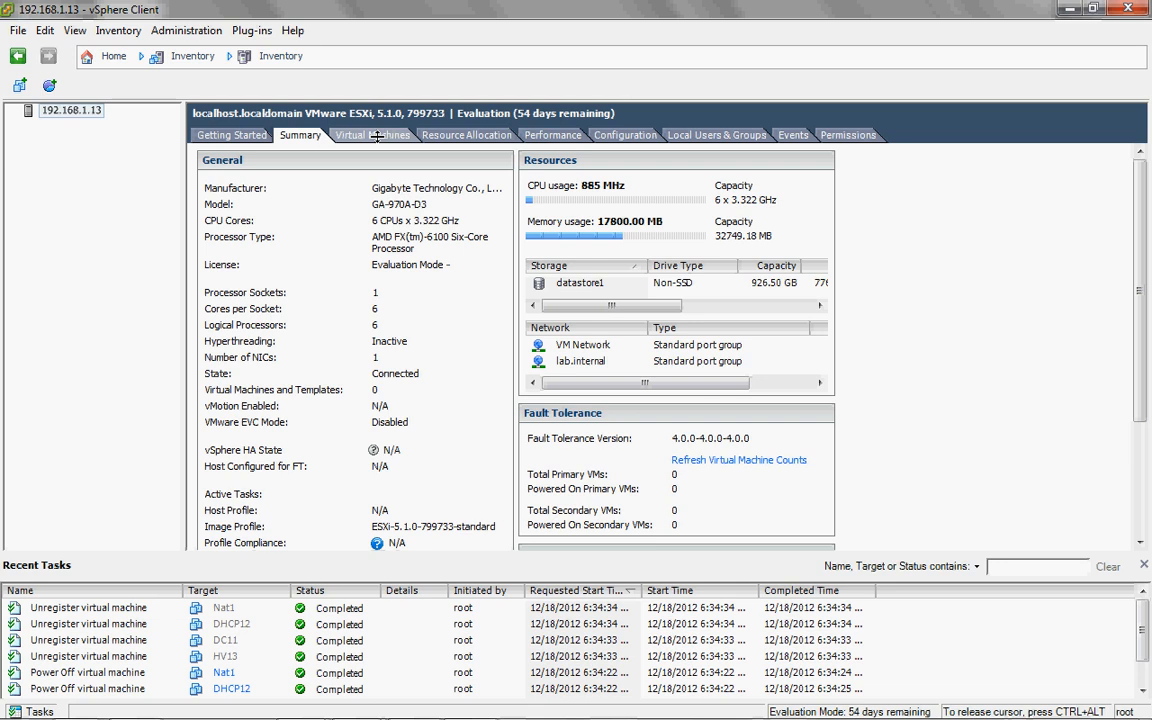
left_click(377, 137)
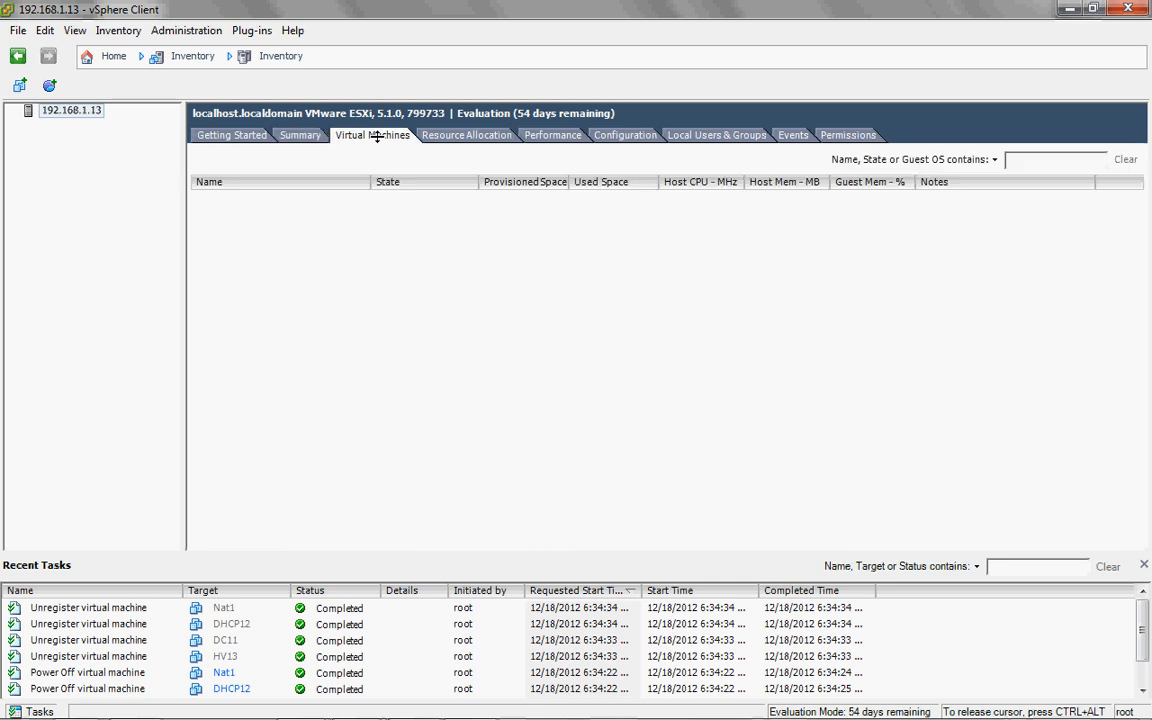
left_click(442, 133)
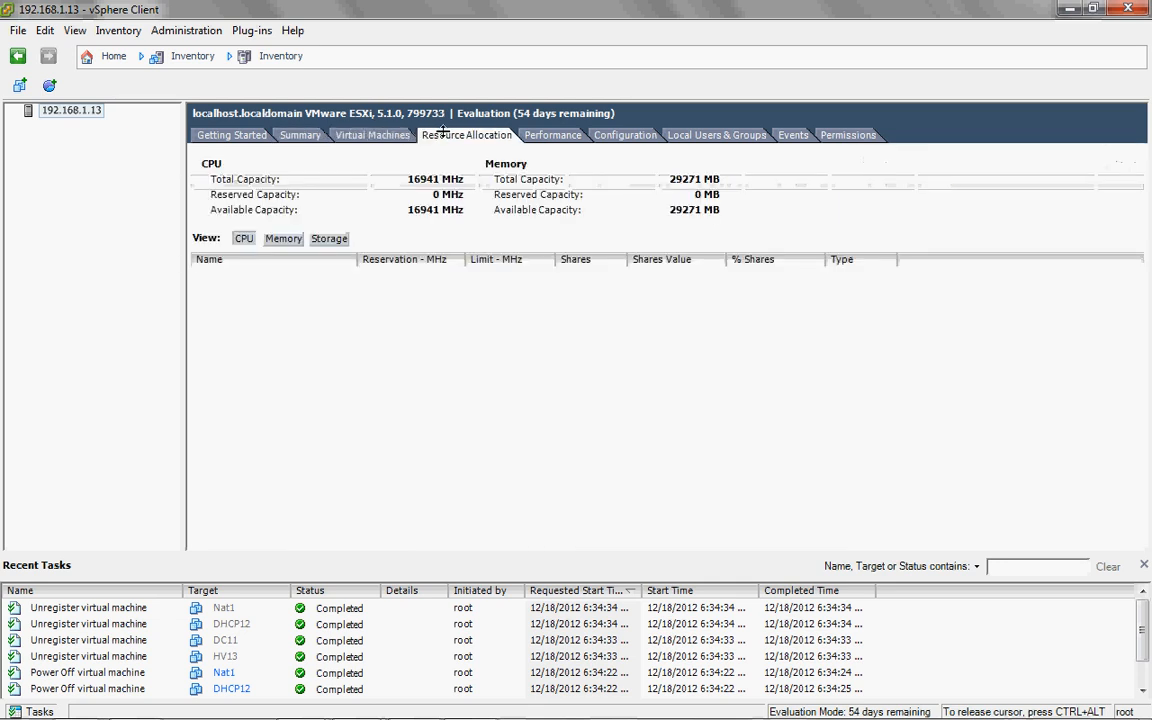
- Examine the host's Disk and Memory performance charts, highlighting the Consumed and Active memory measurements
left_click(548, 135)
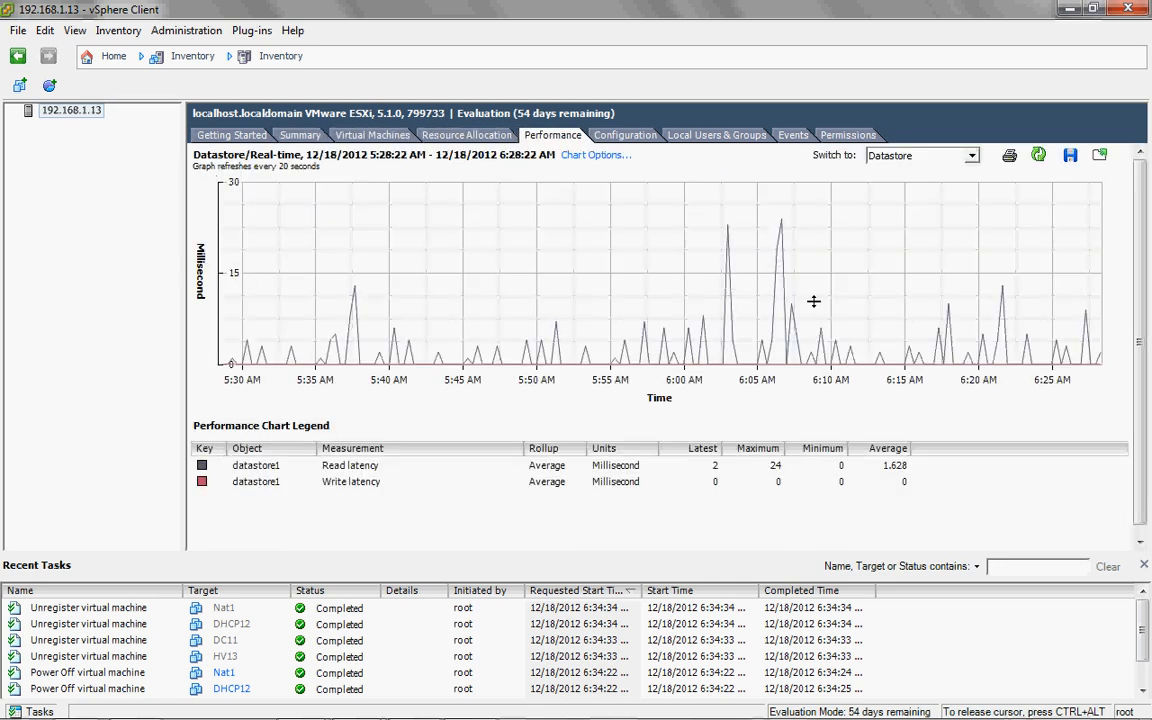
left_click(966, 156)
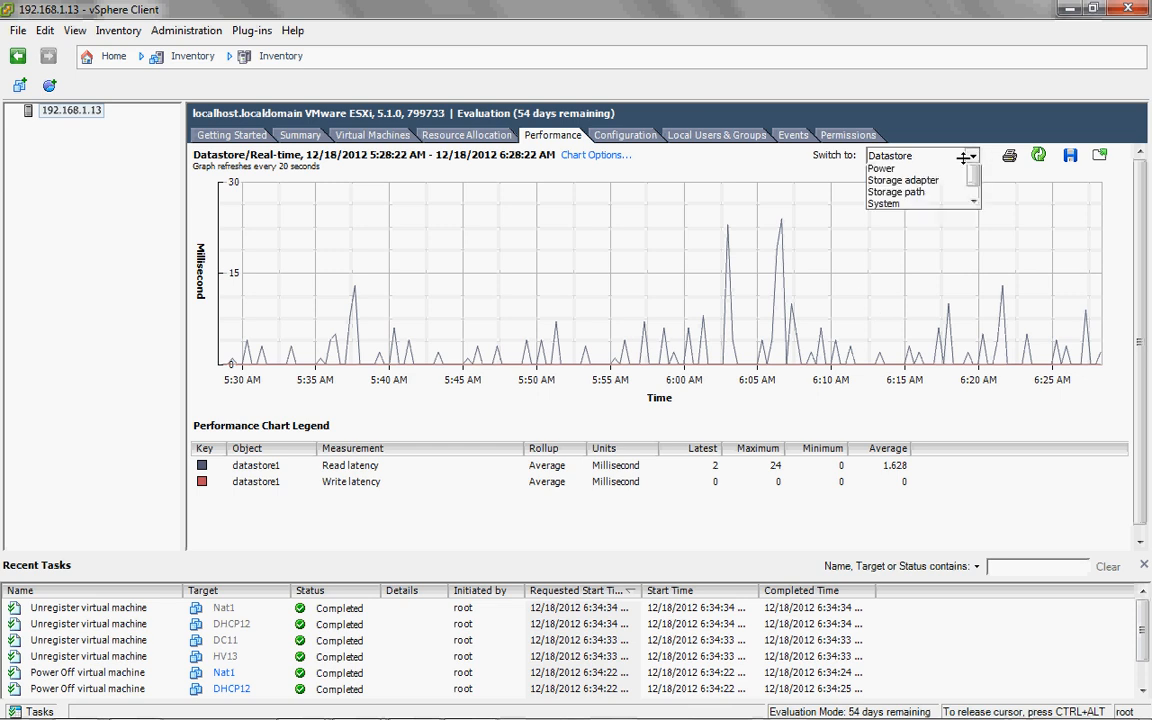
left_click(959, 182)
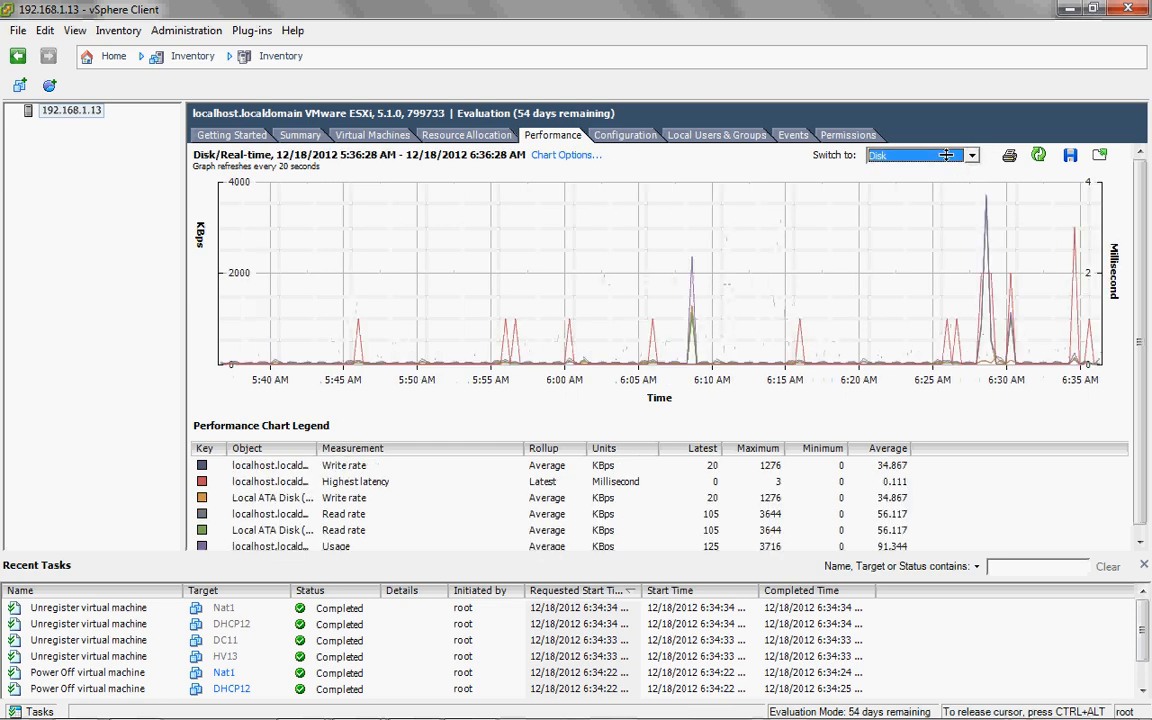
left_click(966, 156)
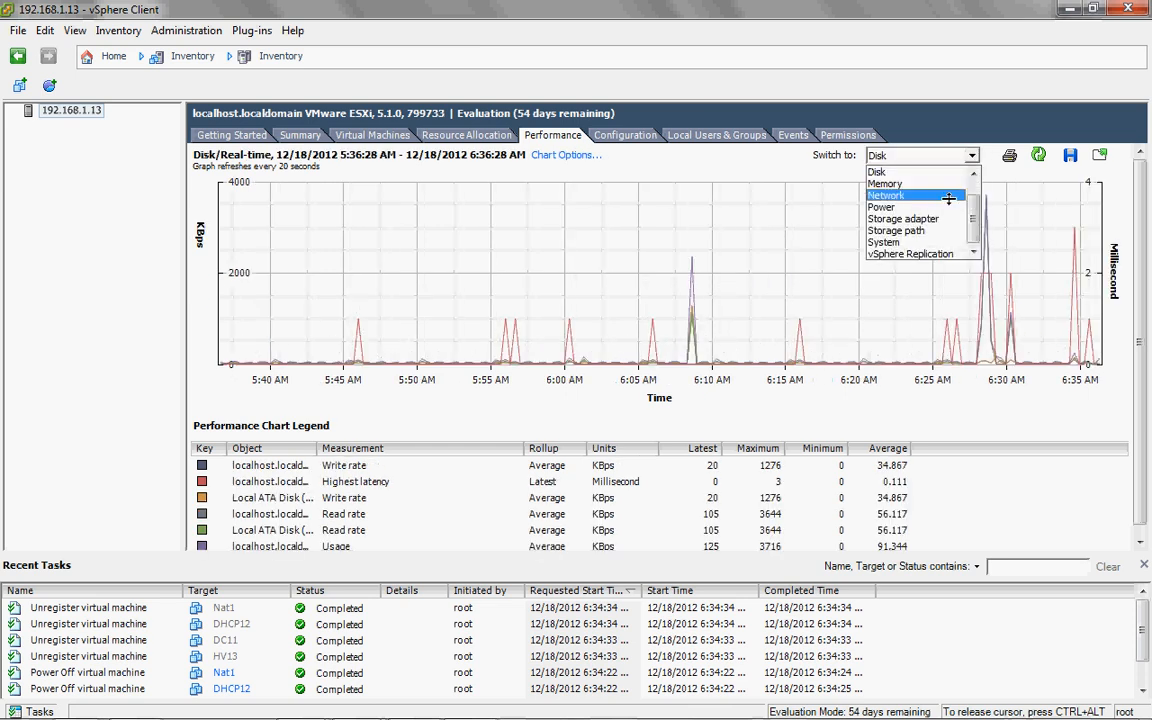
left_click(944, 186)
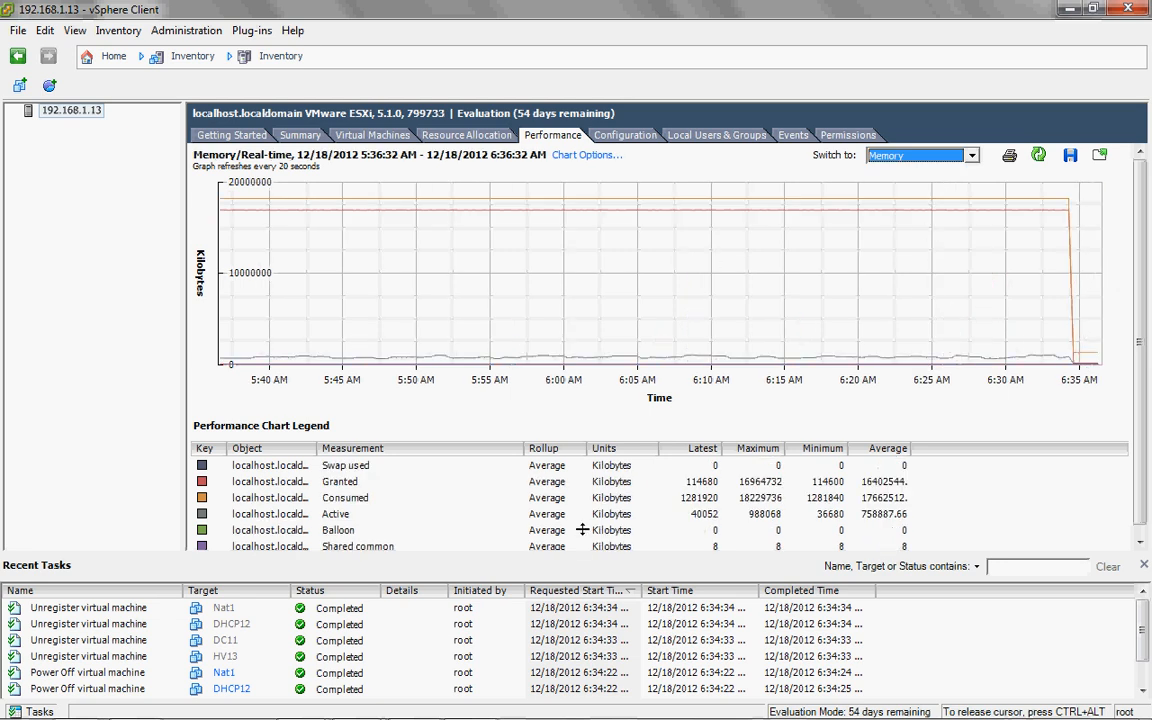
left_click(407, 503)
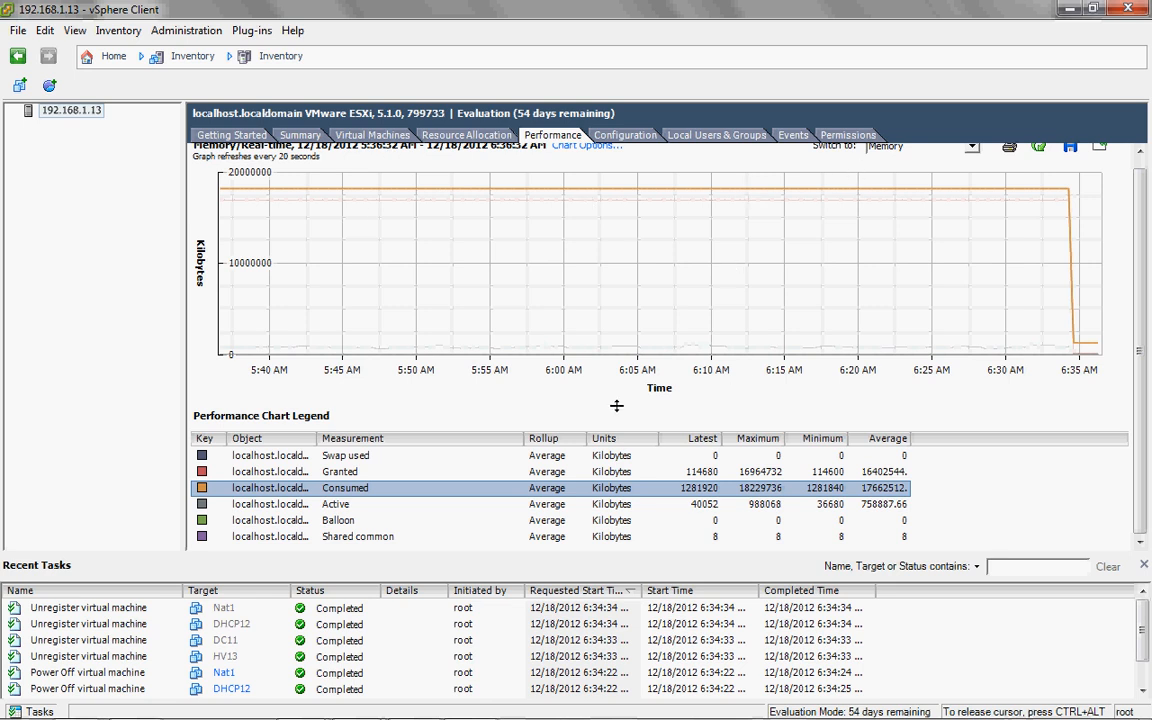
left_click(547, 505)
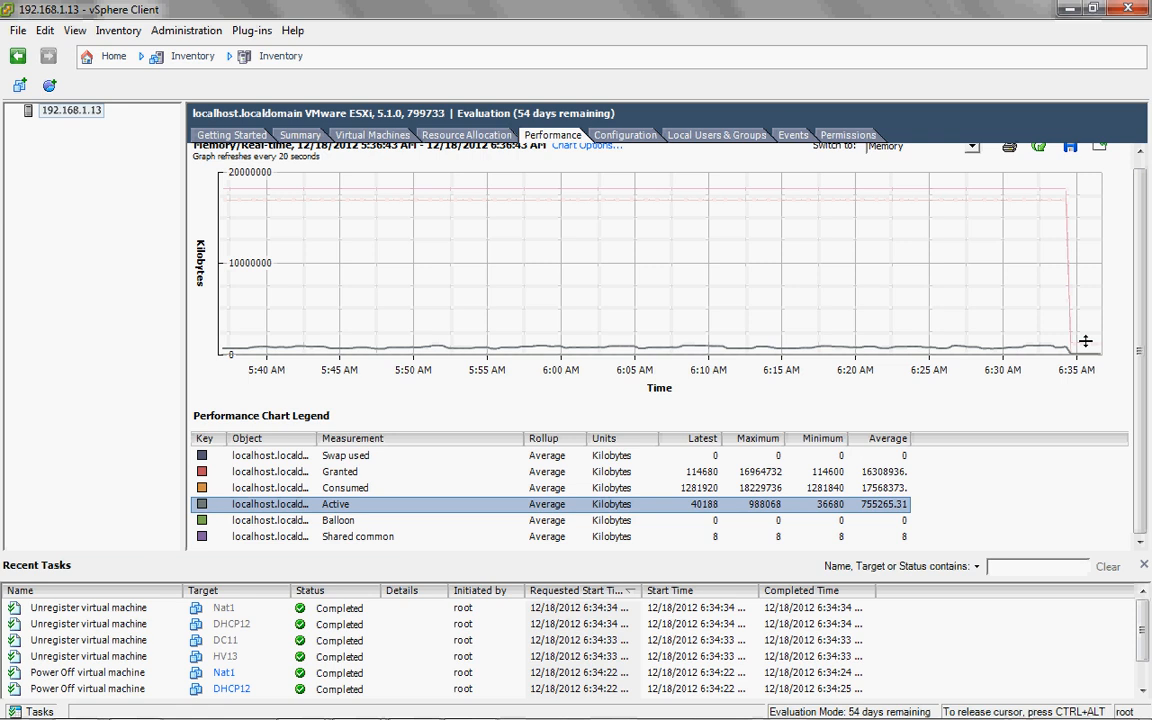
- Review the host's hardware configuration for health status, processors, memory and storage
left_click(620, 134)
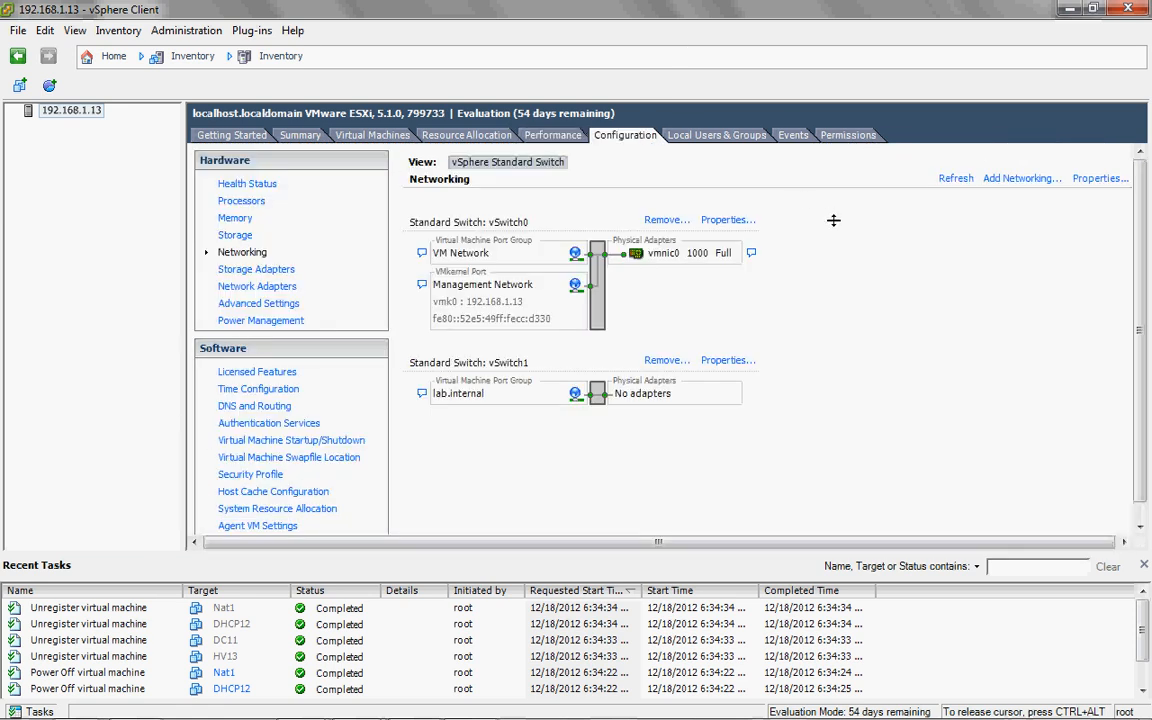
left_click(243, 182)
left_click(243, 200)
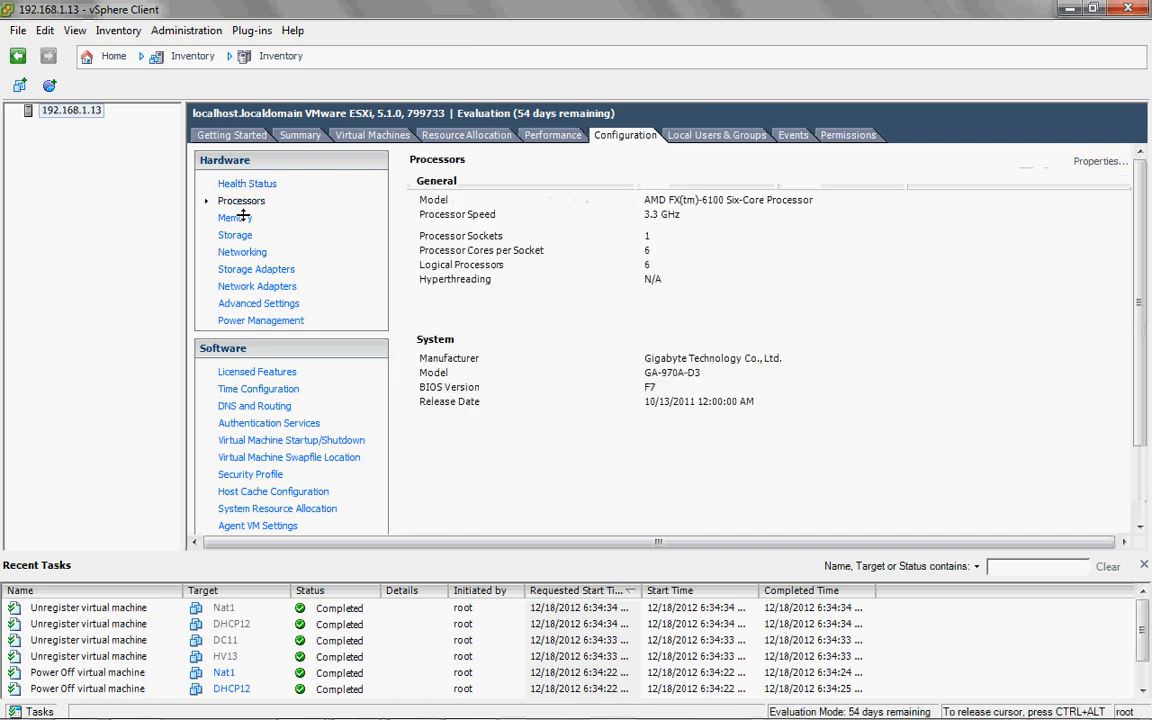
left_click(243, 217)
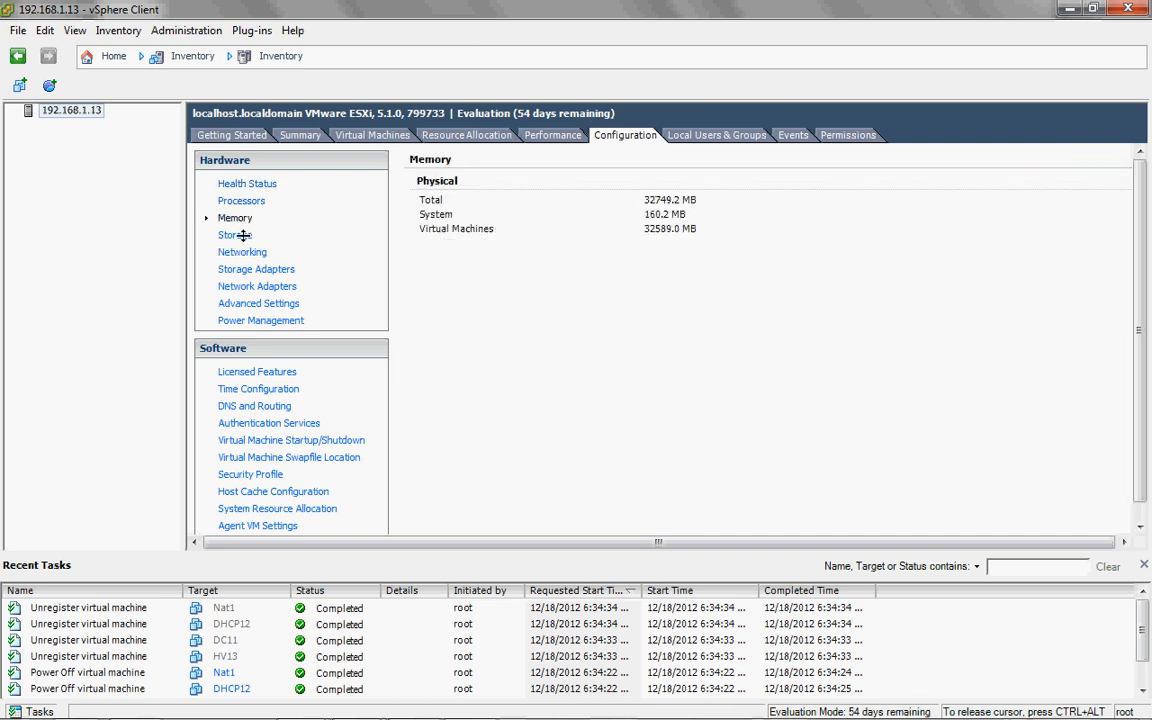
left_click(243, 235)
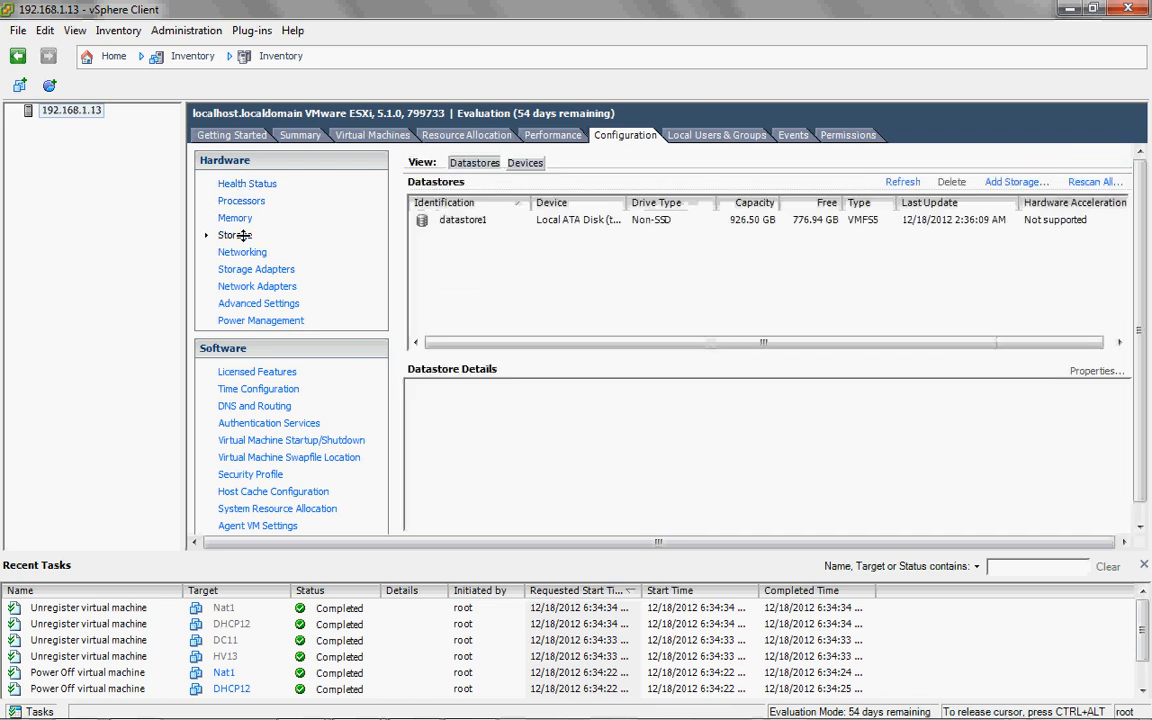
- Browse datastore1, view the files in the DC11 folder, and go back to the root folder
right_click(449, 219)
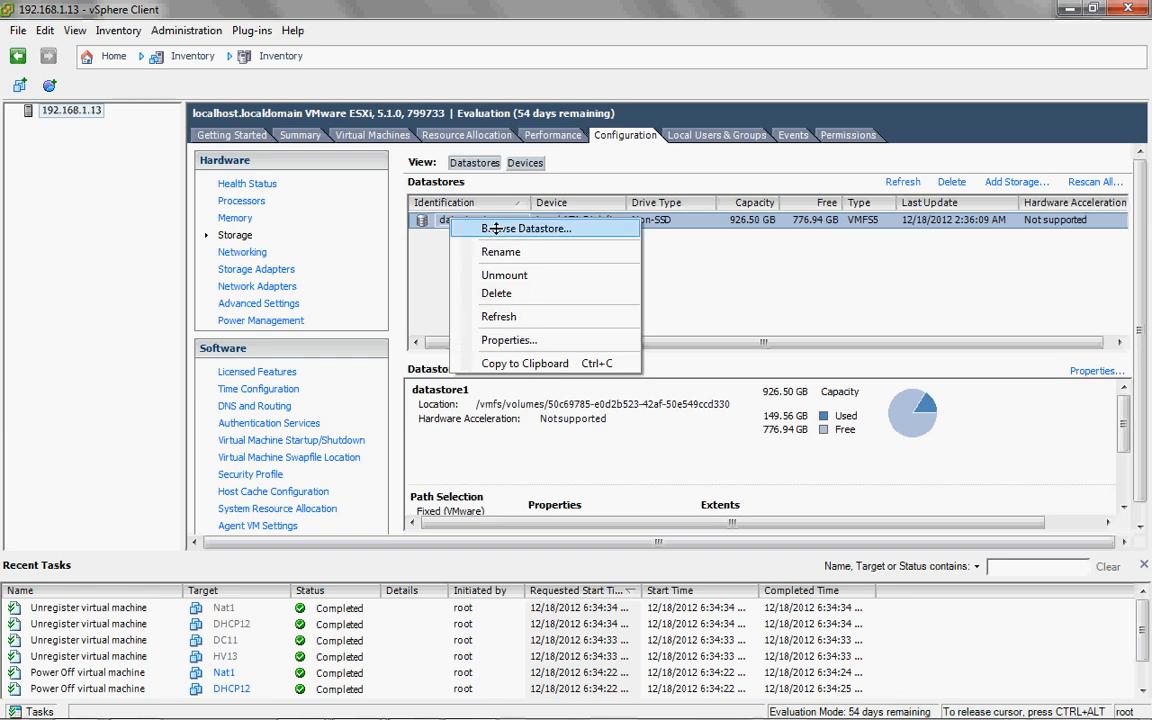
left_click(496, 229)
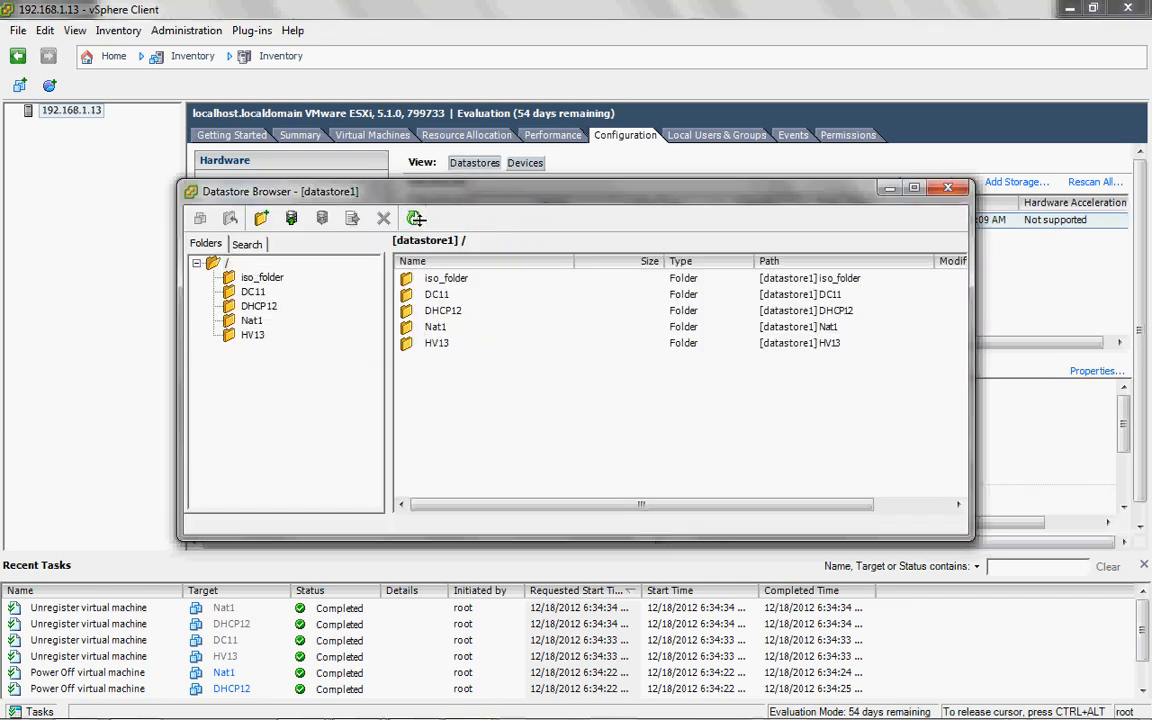
left_click(254, 292)
left_click(226, 262)
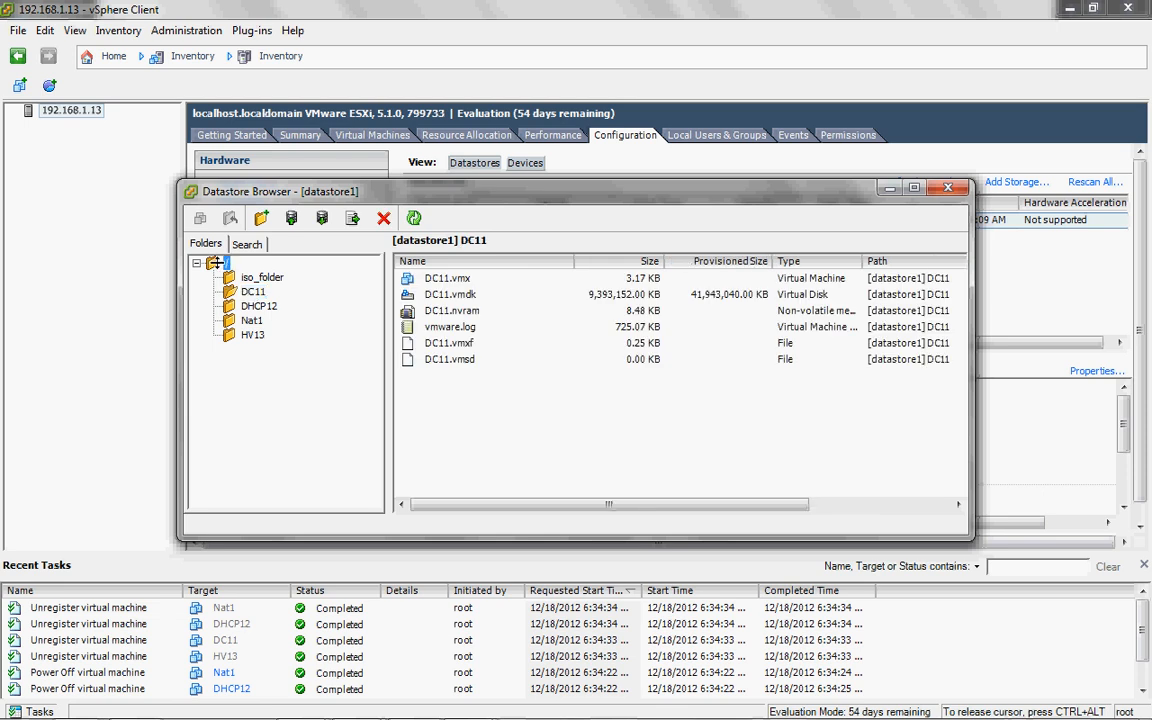
- Delete the DC11, DHCP12, Nat1 and HV13 folders from datastore1's root, keeping iso_folder
left_click(446, 295)
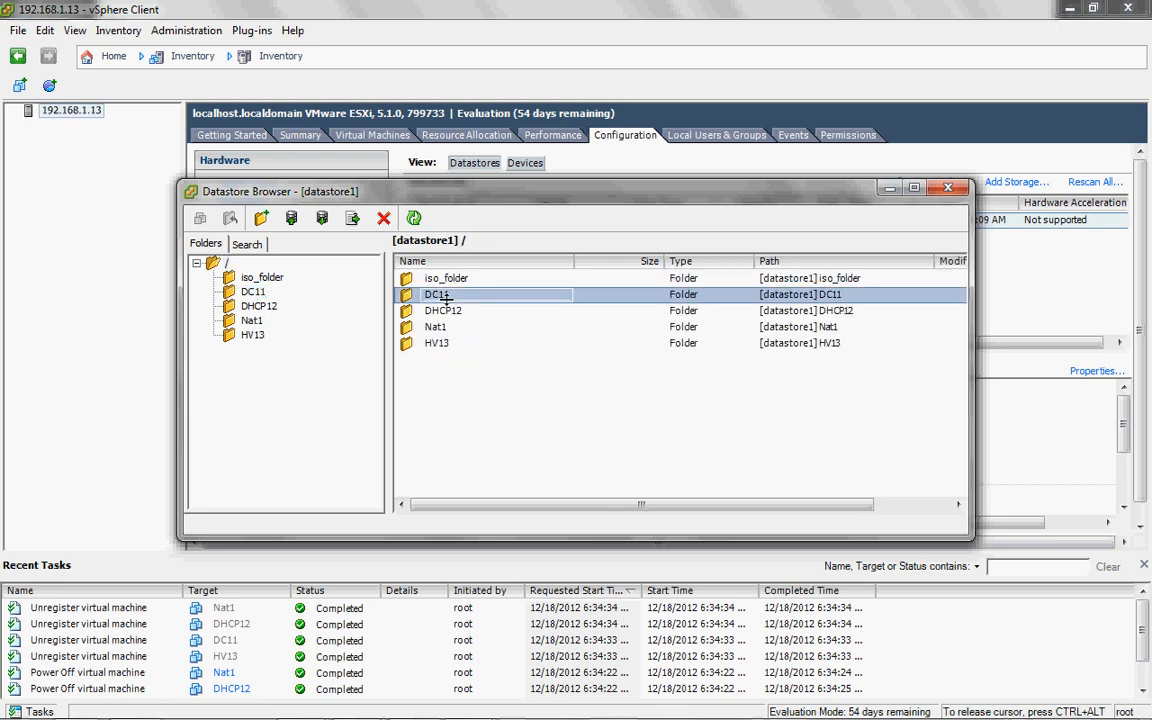
left_click(439, 343, "shift")
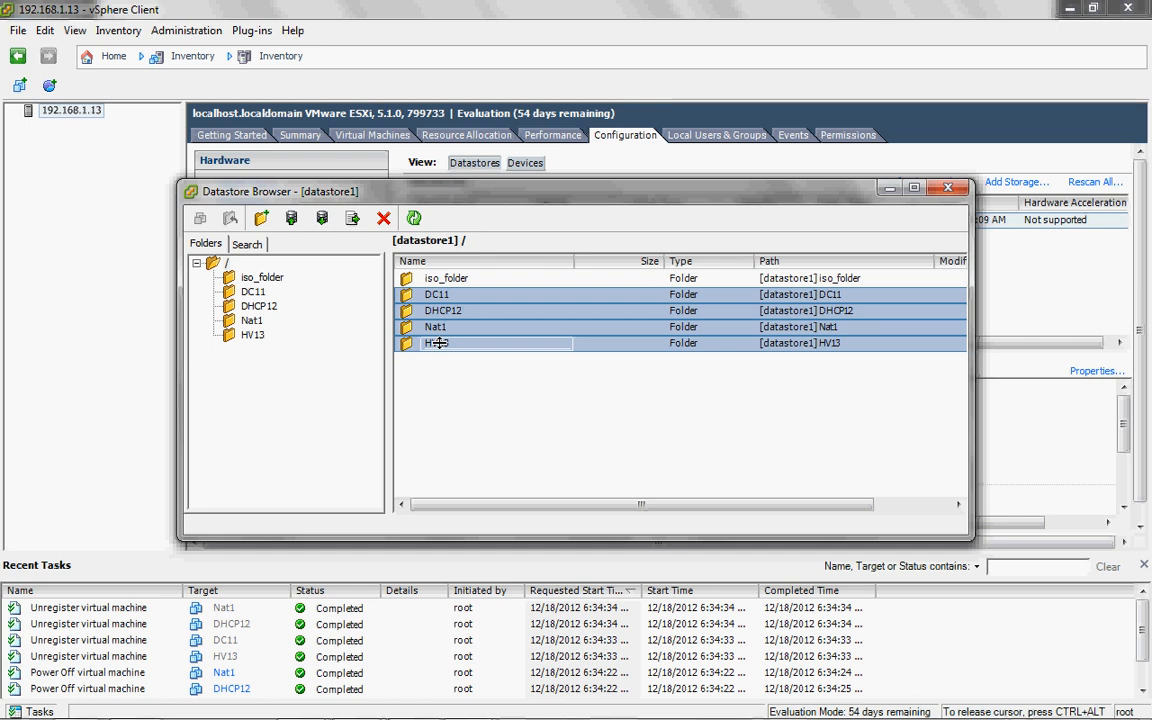
right_click(439, 343)
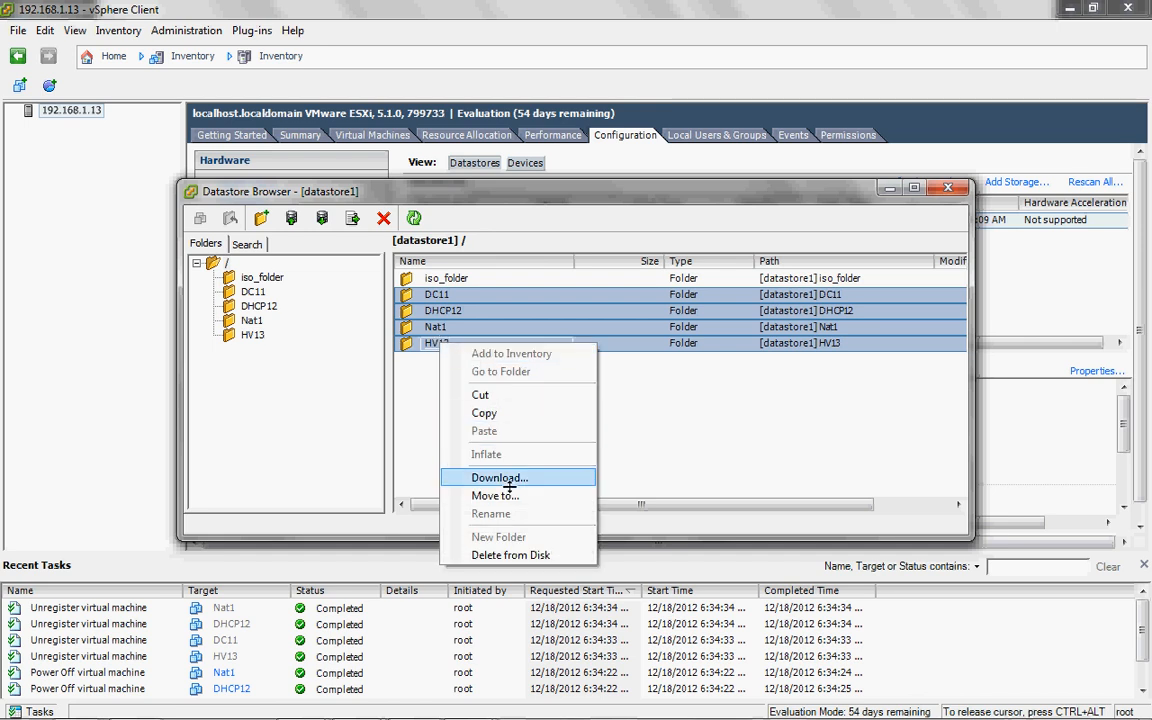
left_click(515, 555)
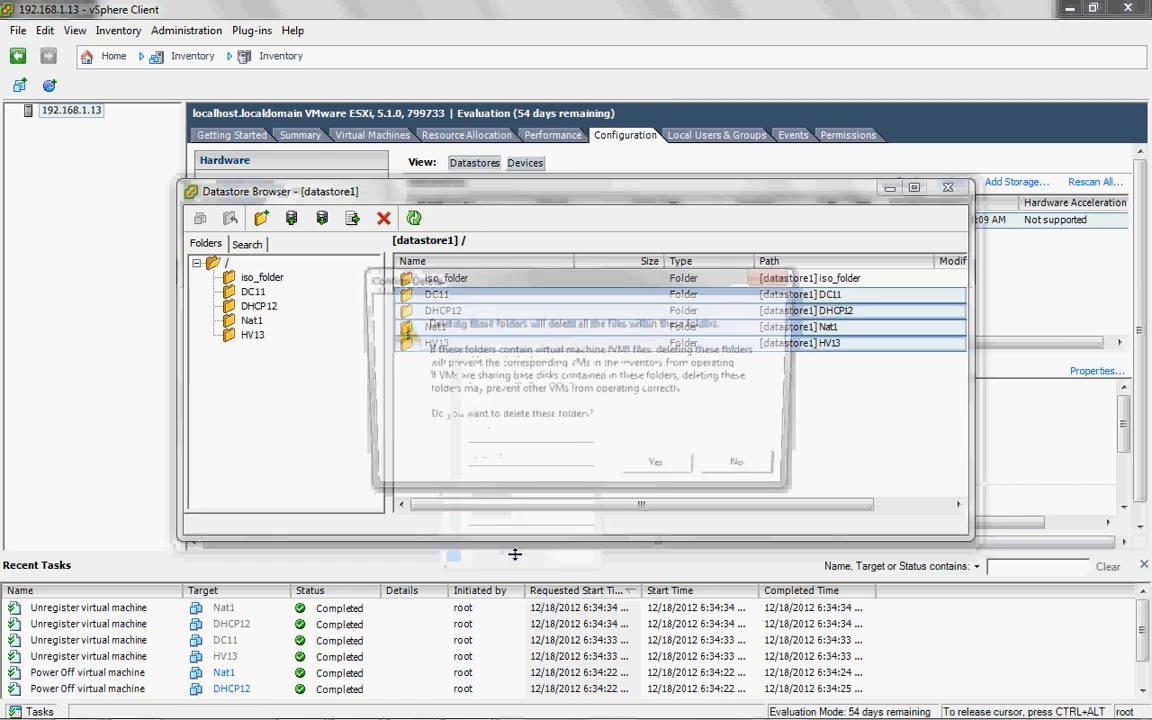
left_click(655, 469)
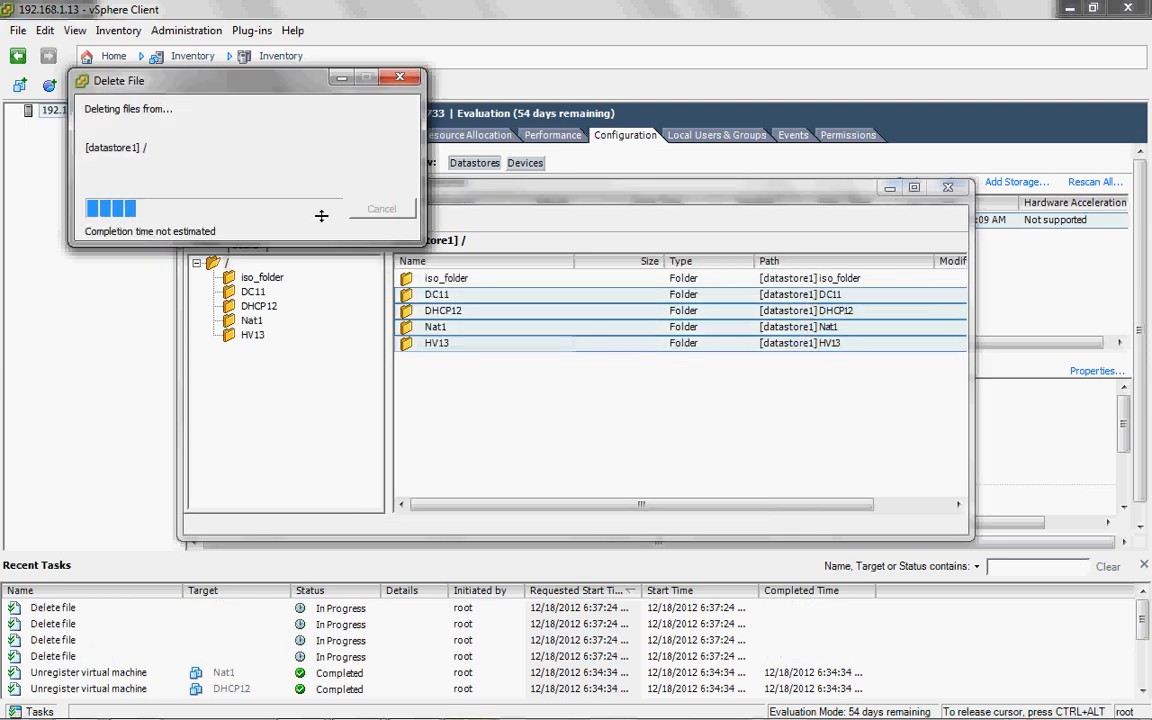
- View the contents of iso_folder with the Name column widened to read the ISO's file name, and close the datastore browser
double_click(538, 279)
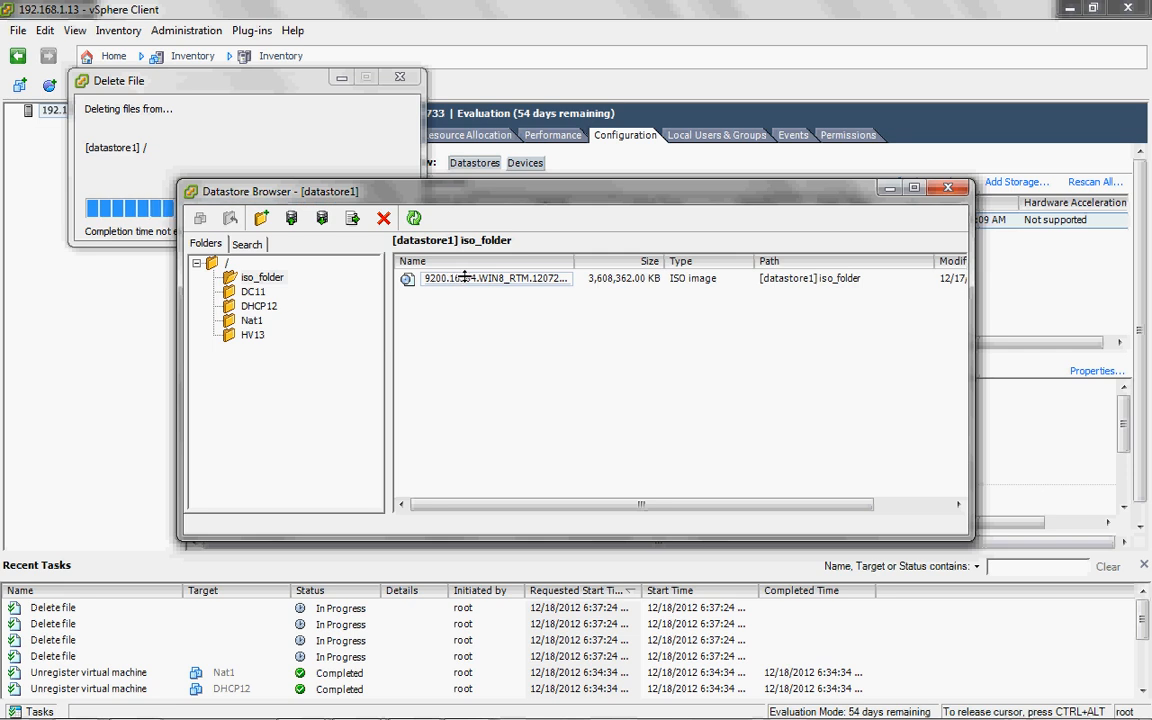
left_click_drag(572, 257, 779, 234)
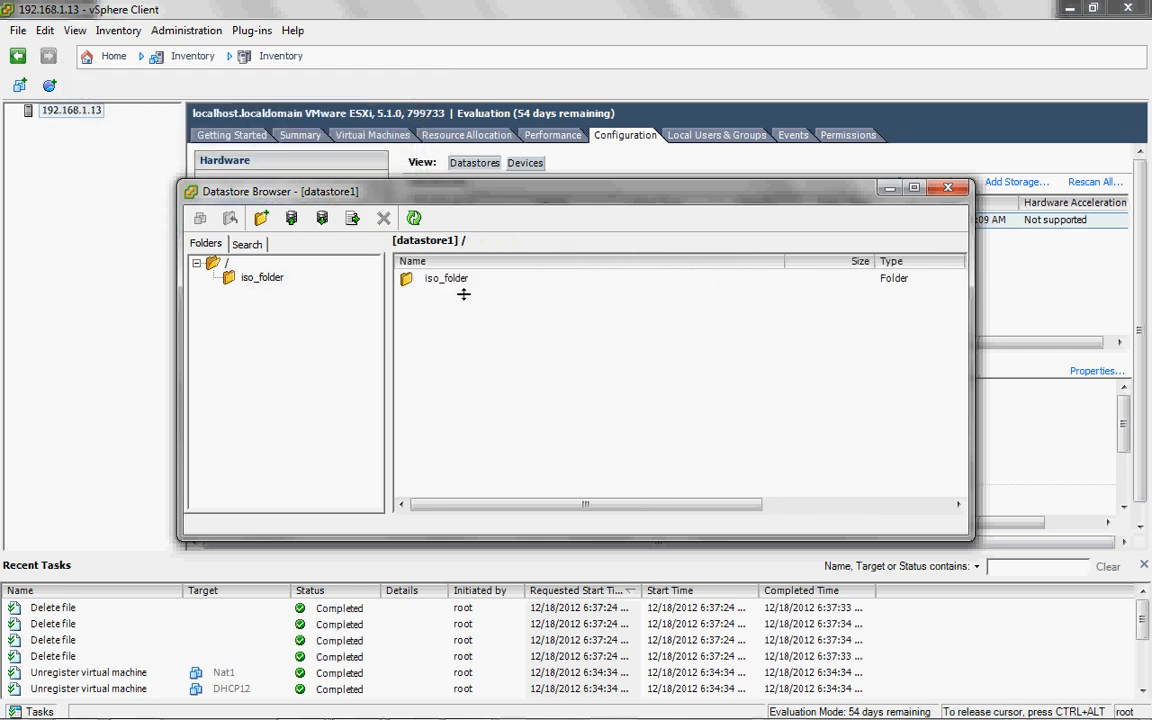
double_click(450, 280)
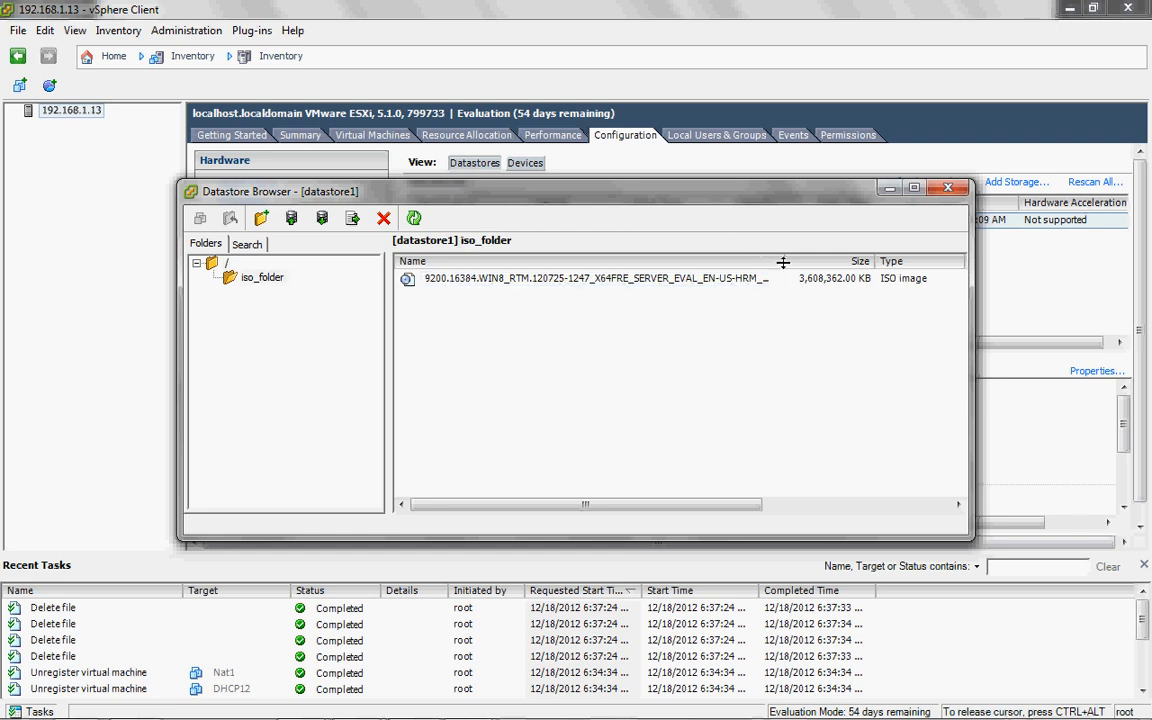
left_click_drag(788, 265, 911, 260)
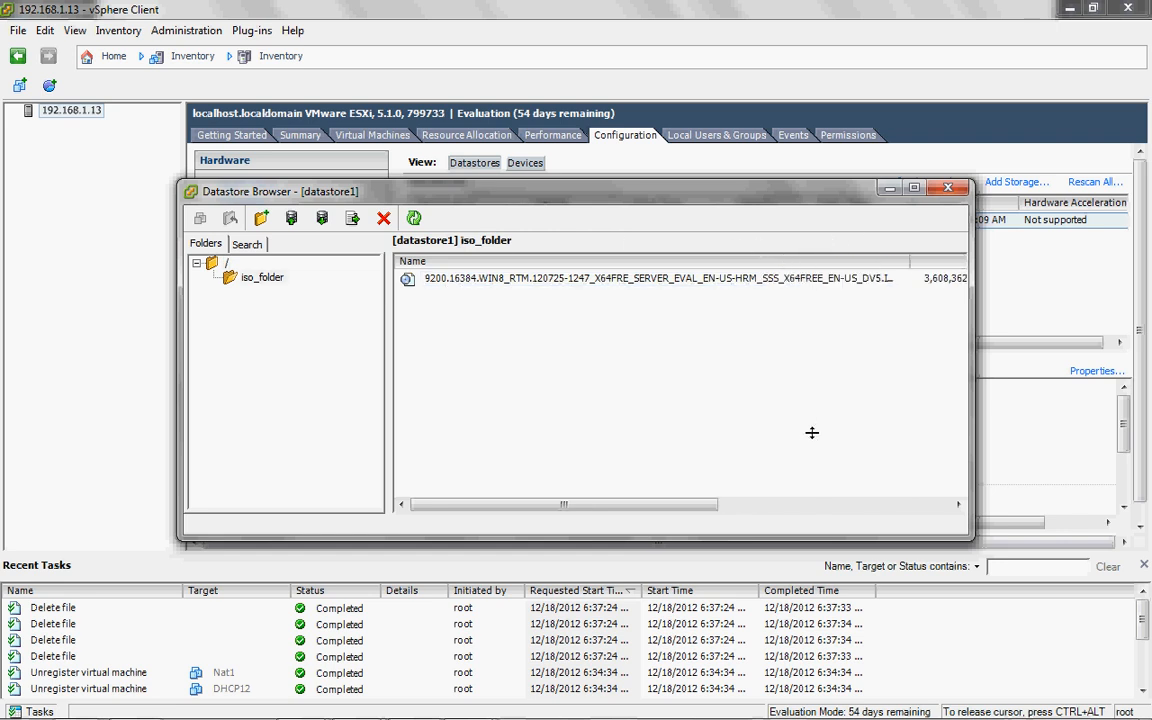
left_click_drag(689, 504, 406, 458)
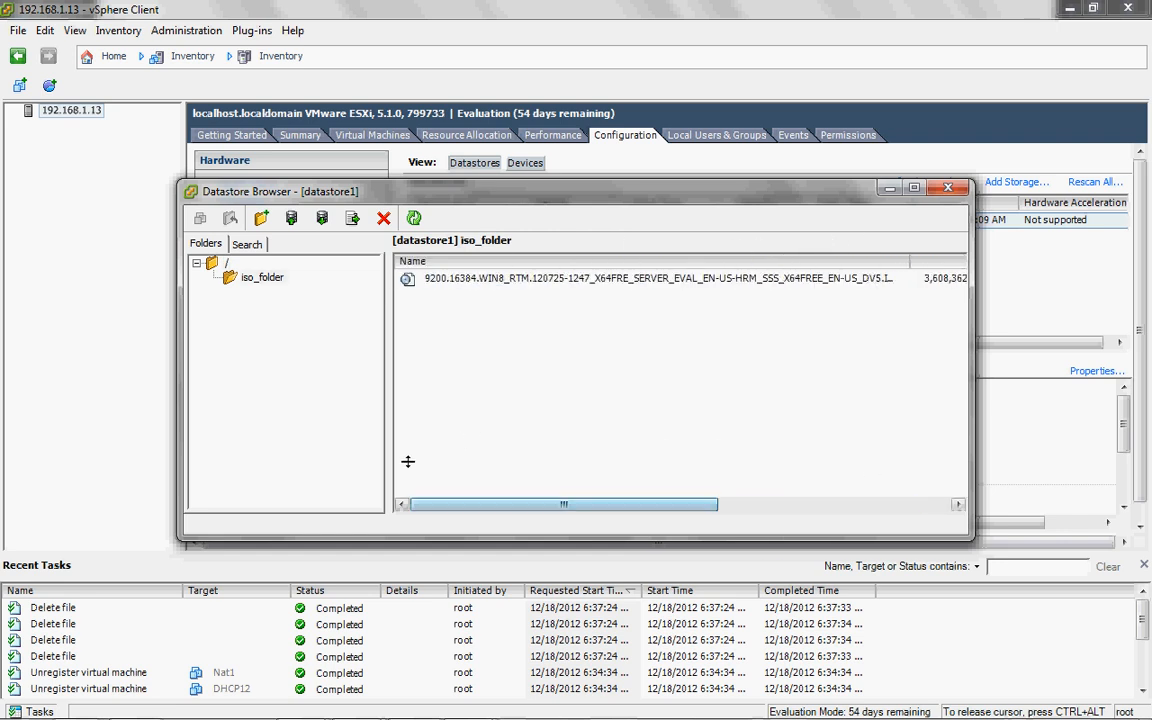
left_click(945, 187)
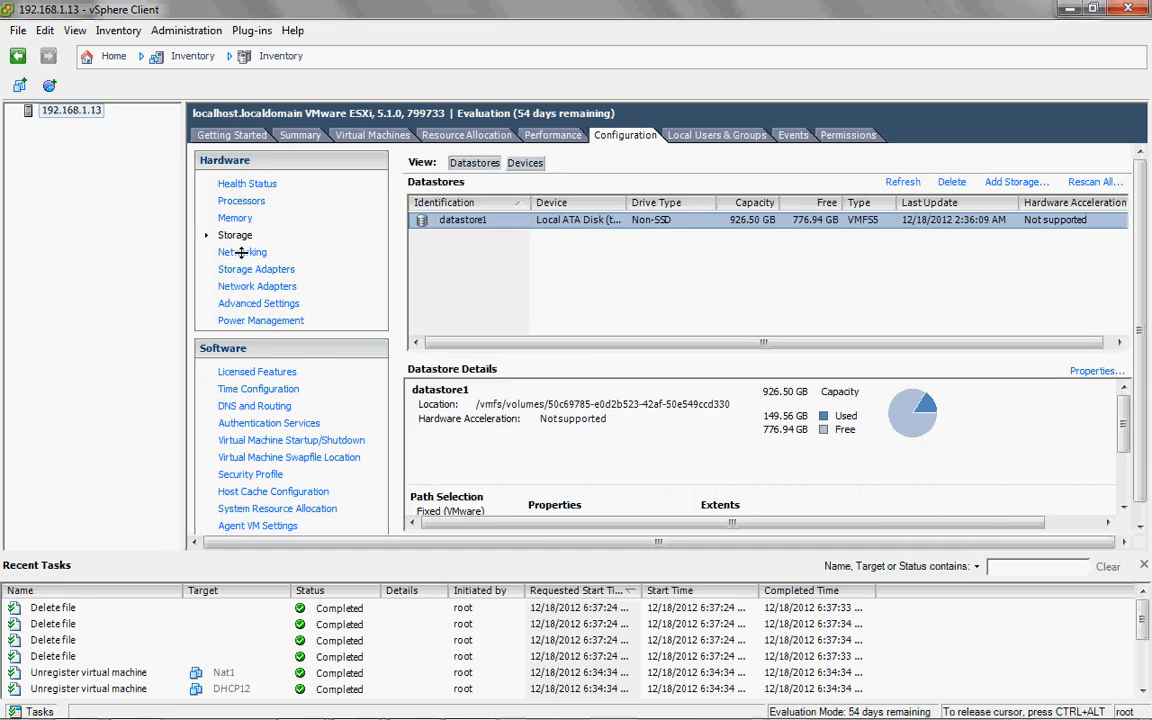
- Remove the standard switch vSwitch1 from the host's networking configuration
left_click(241, 252)
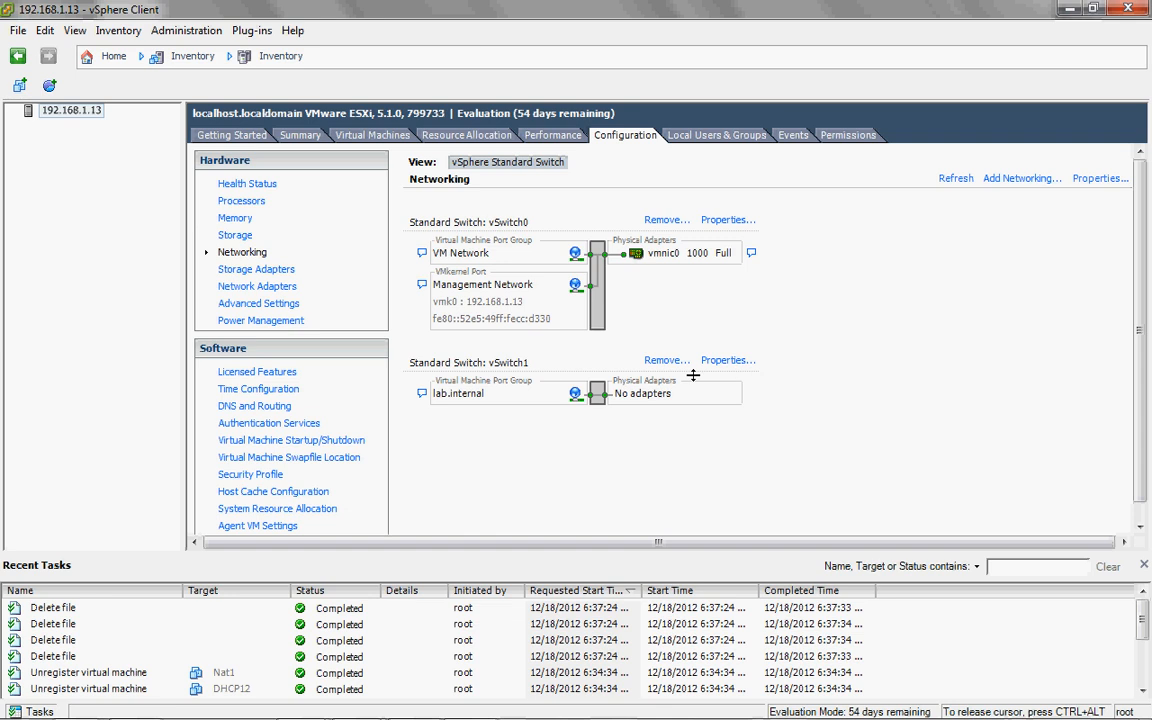
left_click(664, 359)
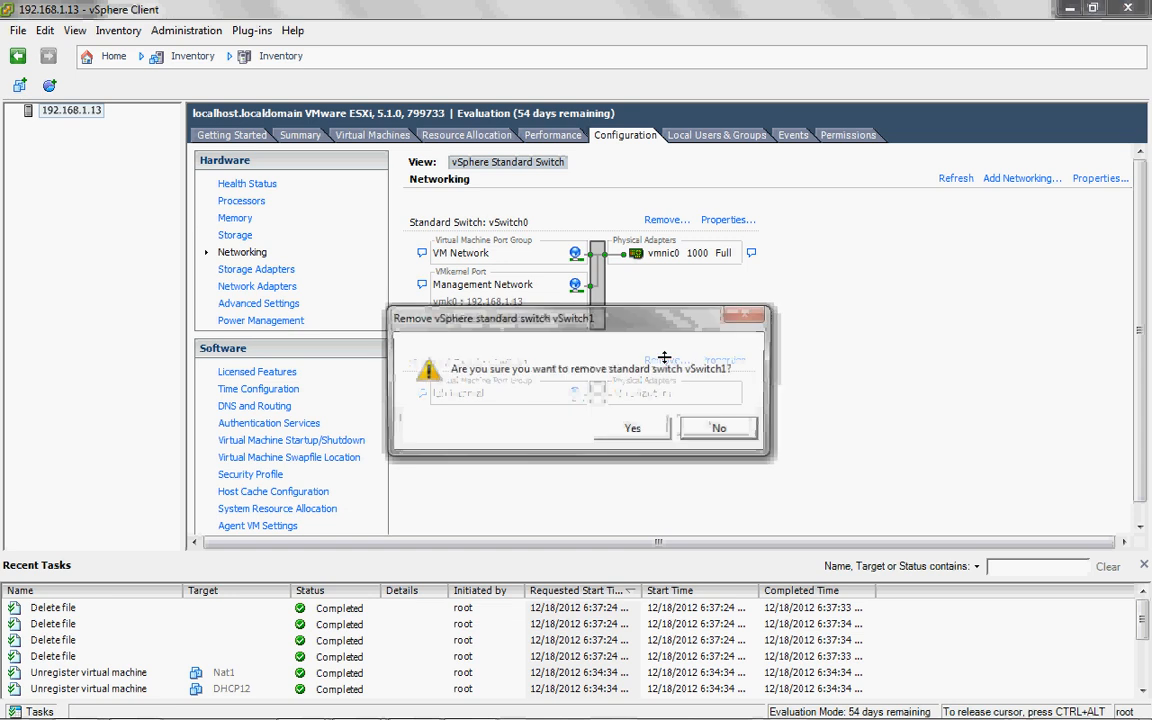
left_click(634, 430)
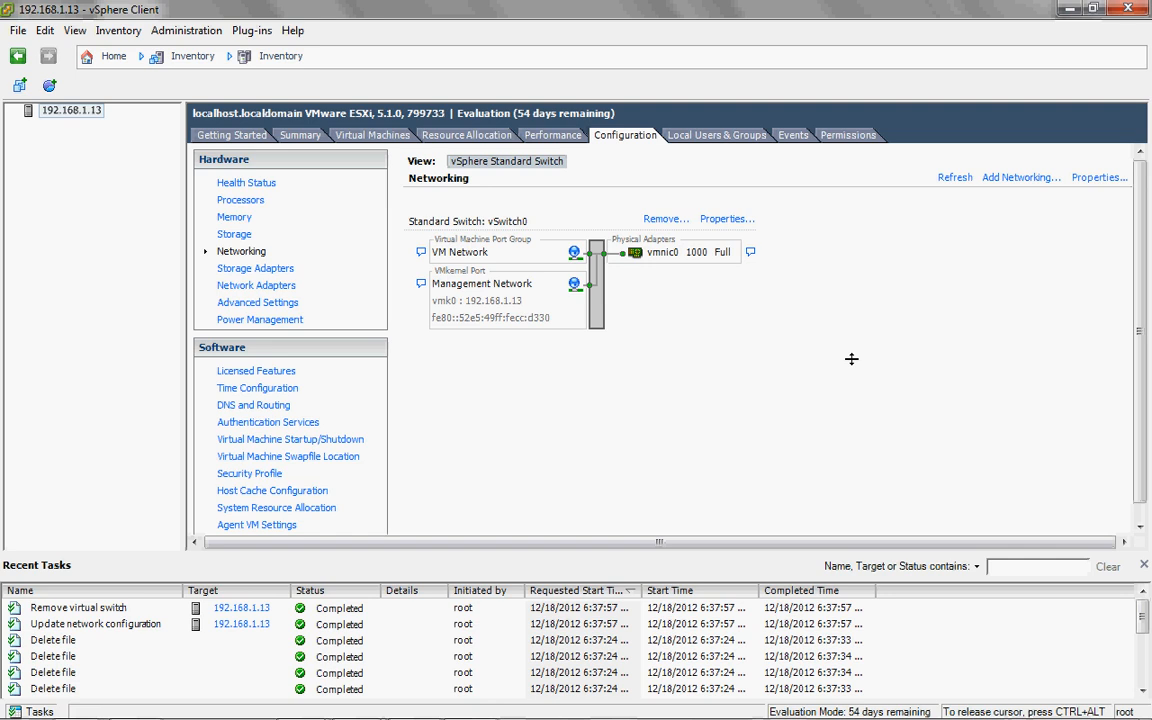
- Add a virtual machine network labelled Lab.Internal on a new vSphere standard switch without physical adapters or a VLAN ID
left_click(1001, 181)
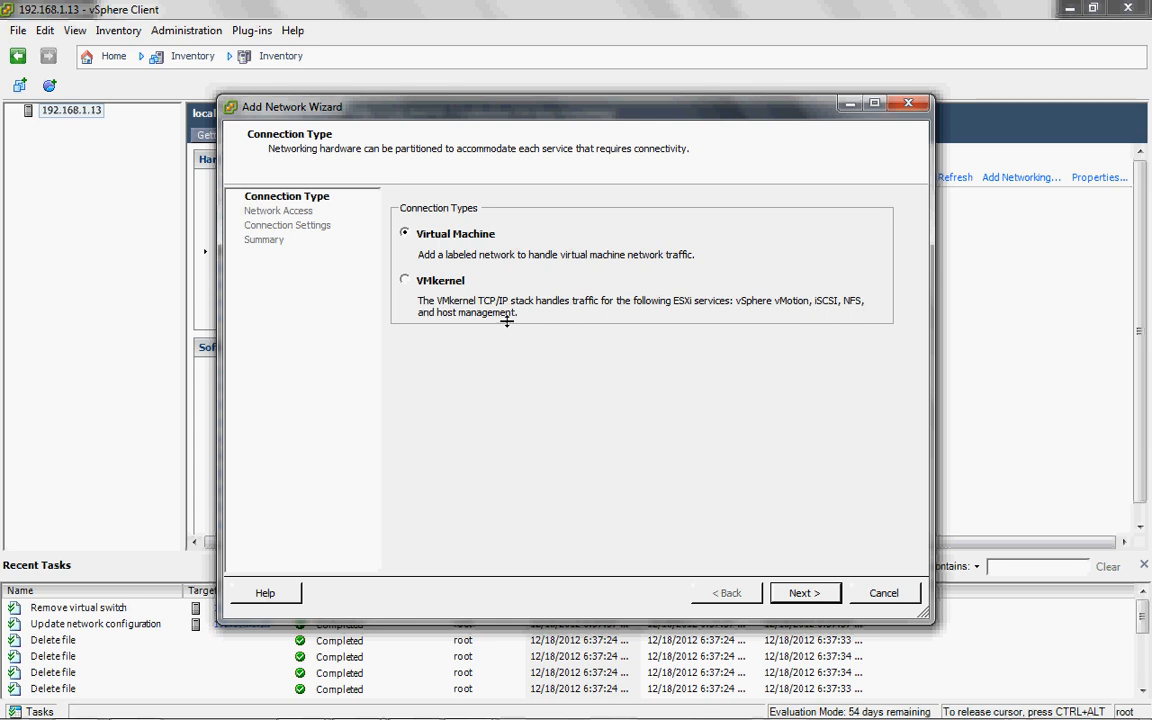
left_click(810, 593)
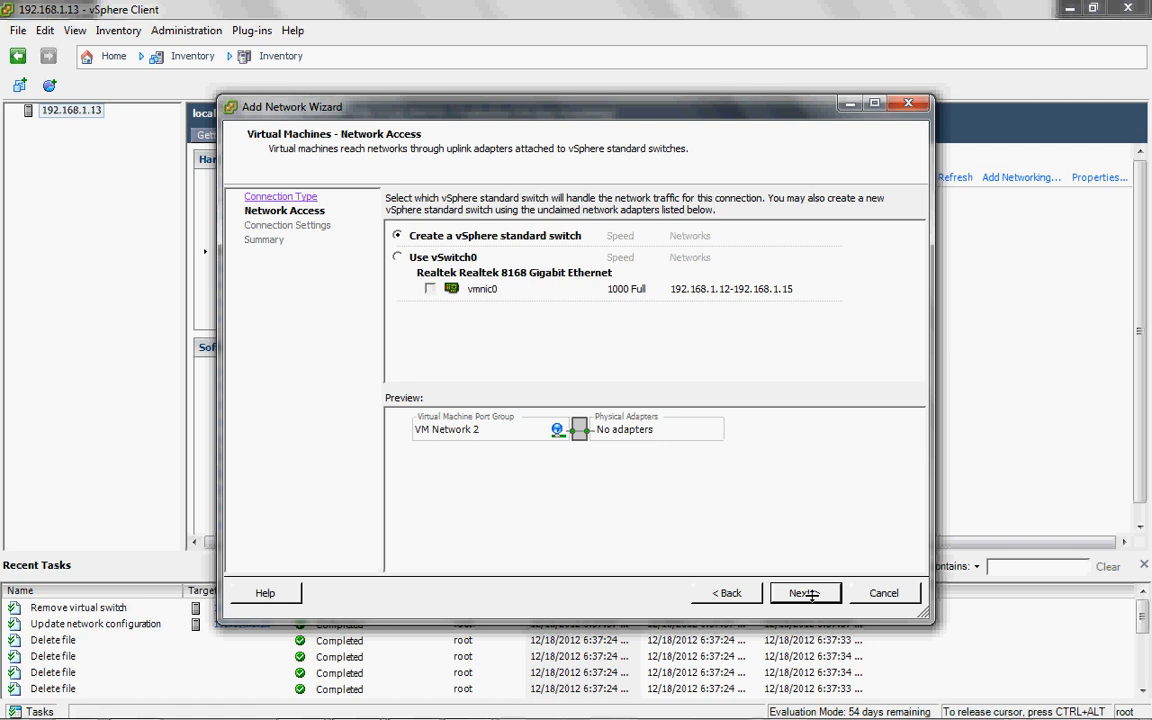
left_click(808, 593)
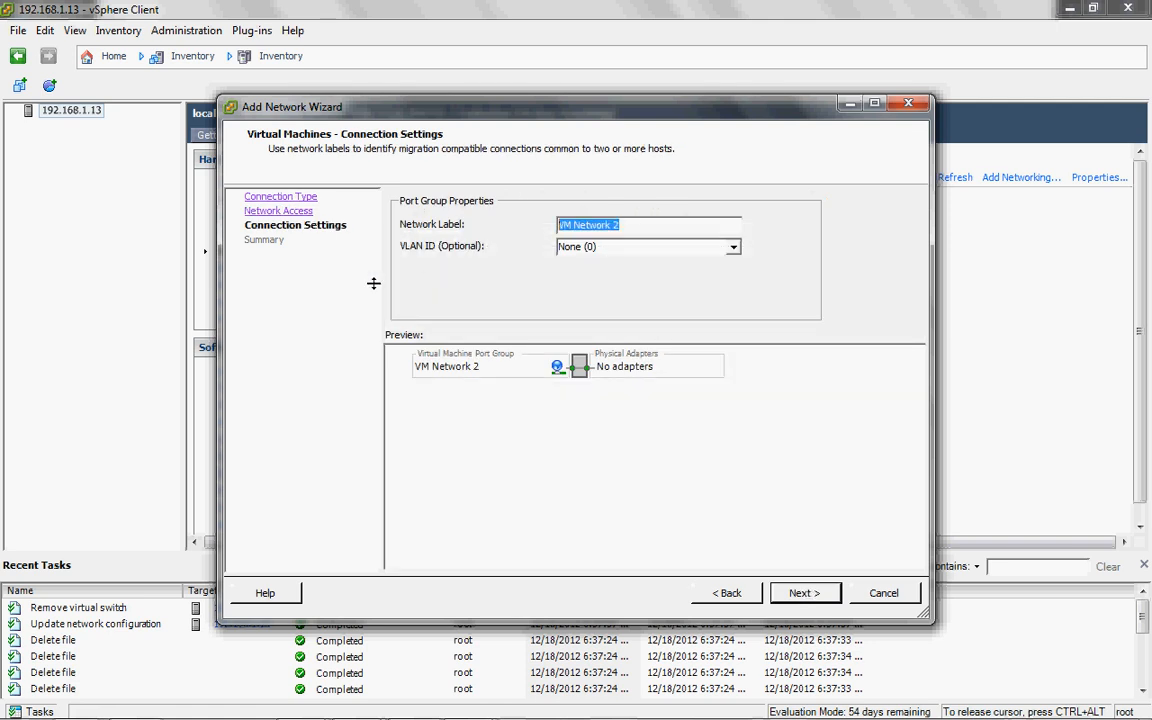
type("Lab.Internal")
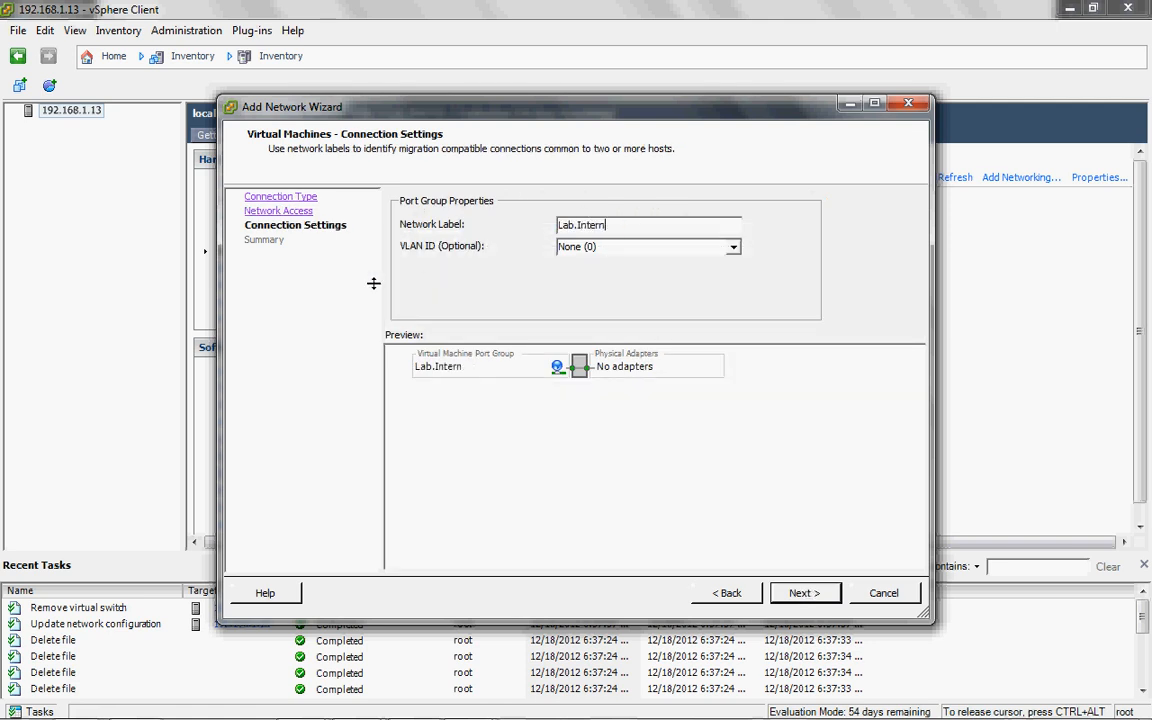
left_click(796, 592)
left_click(796, 592)
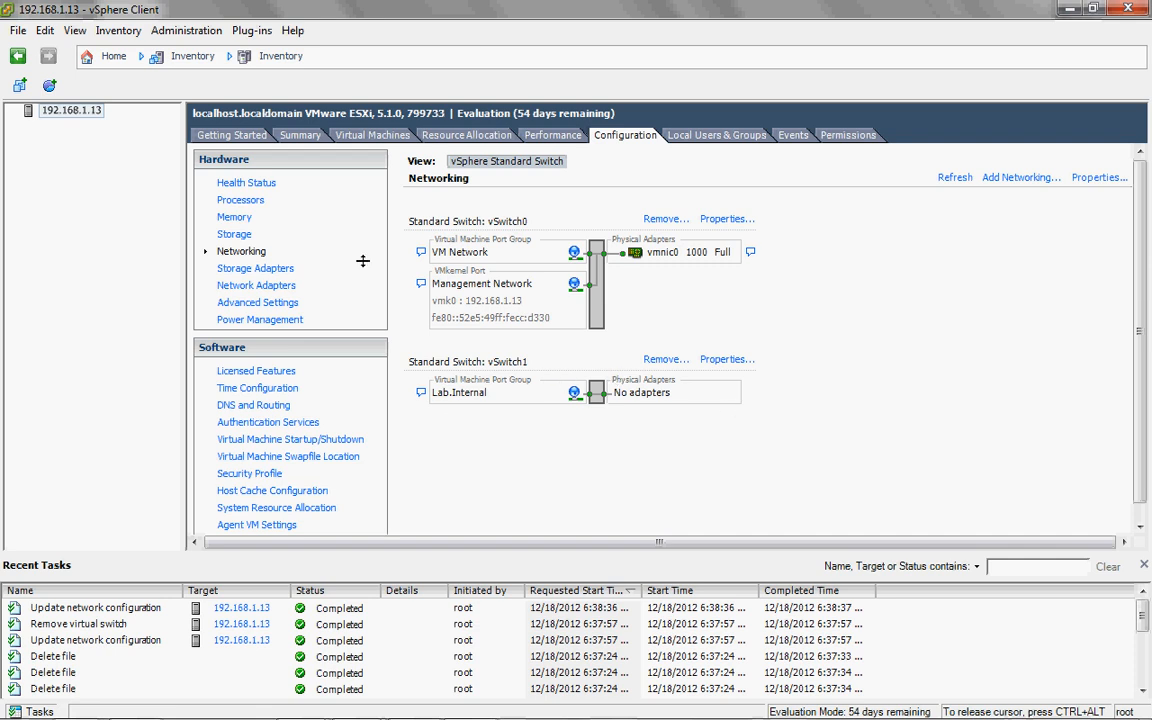
- Create a typical virtual machine DC11 on datastore1 with Windows Server 2012 (64-bit), one E1000E NIC on Lab.Internal and a 40 GB Thick Provision Lazy Zeroed disk
right_click(92, 113)
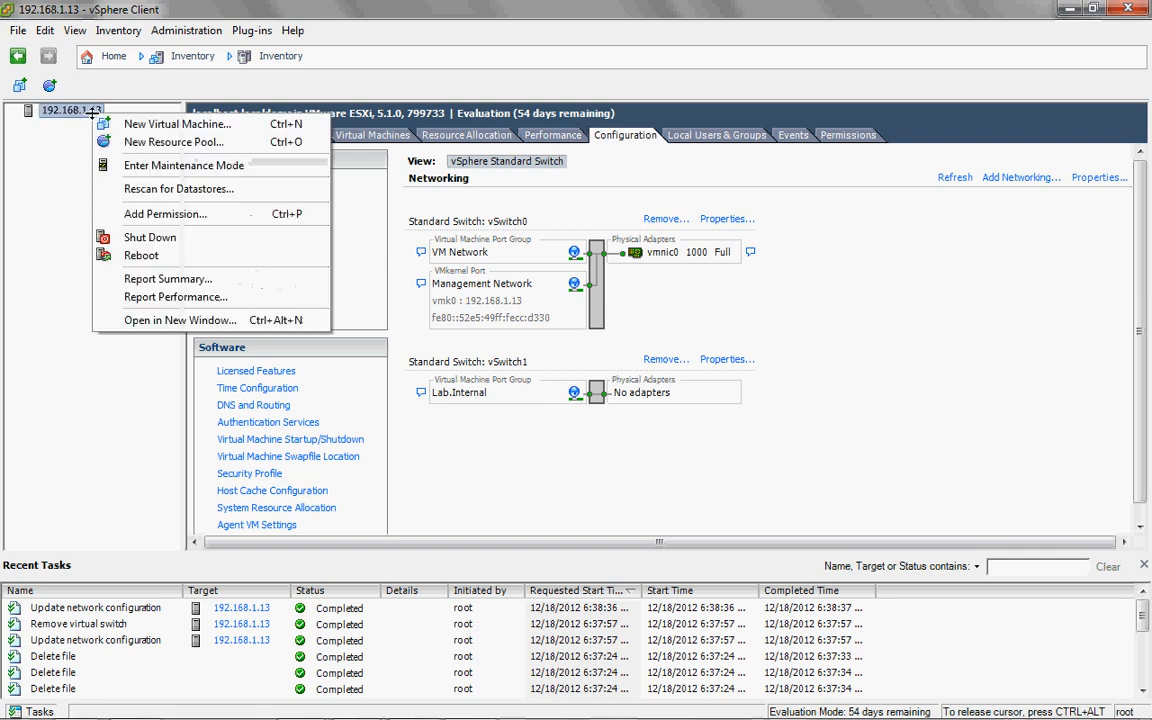
left_click(128, 123)
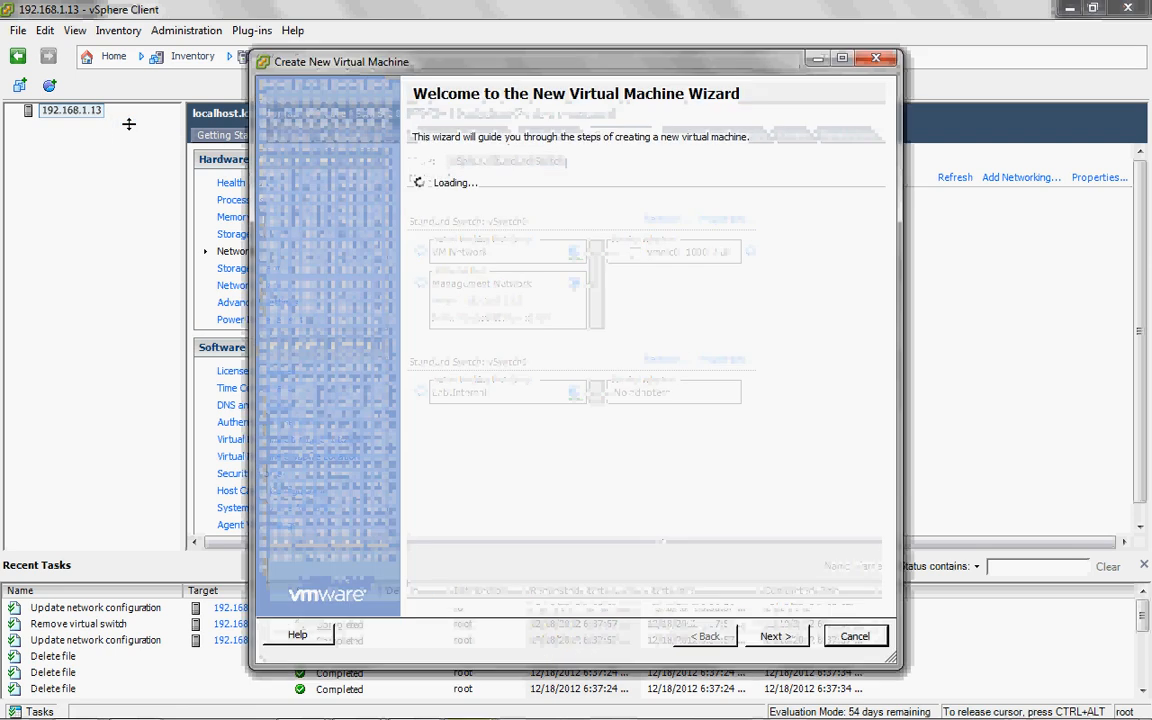
left_click(774, 635)
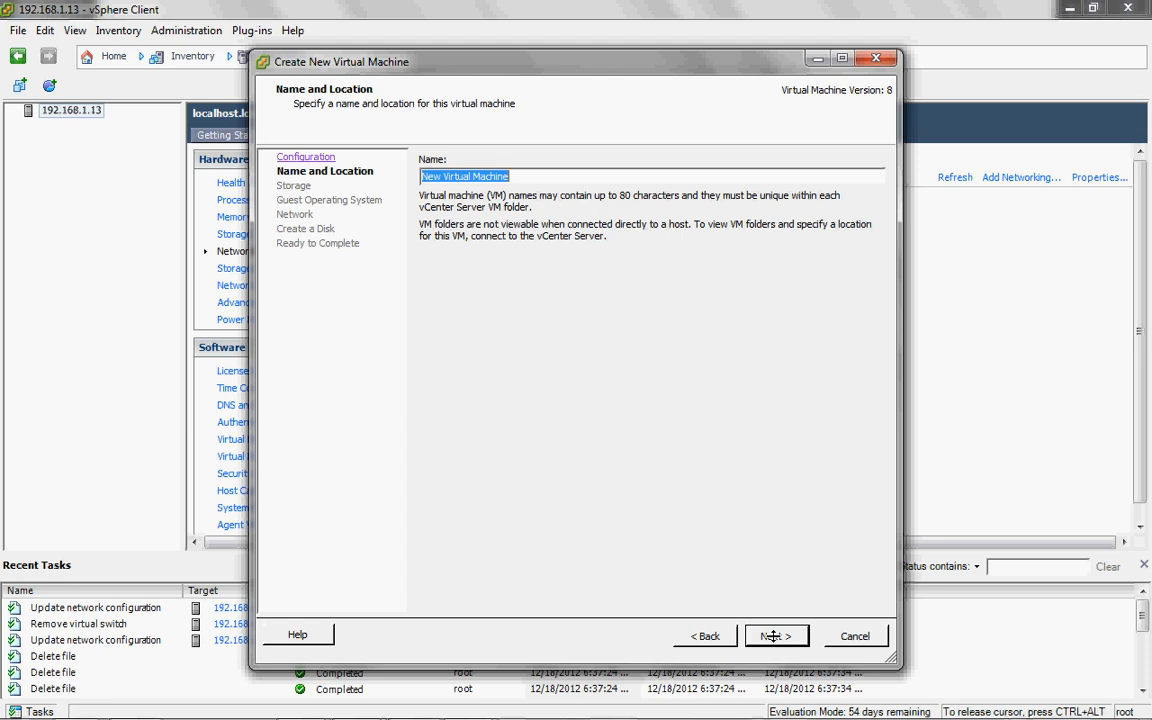
type("DC11")
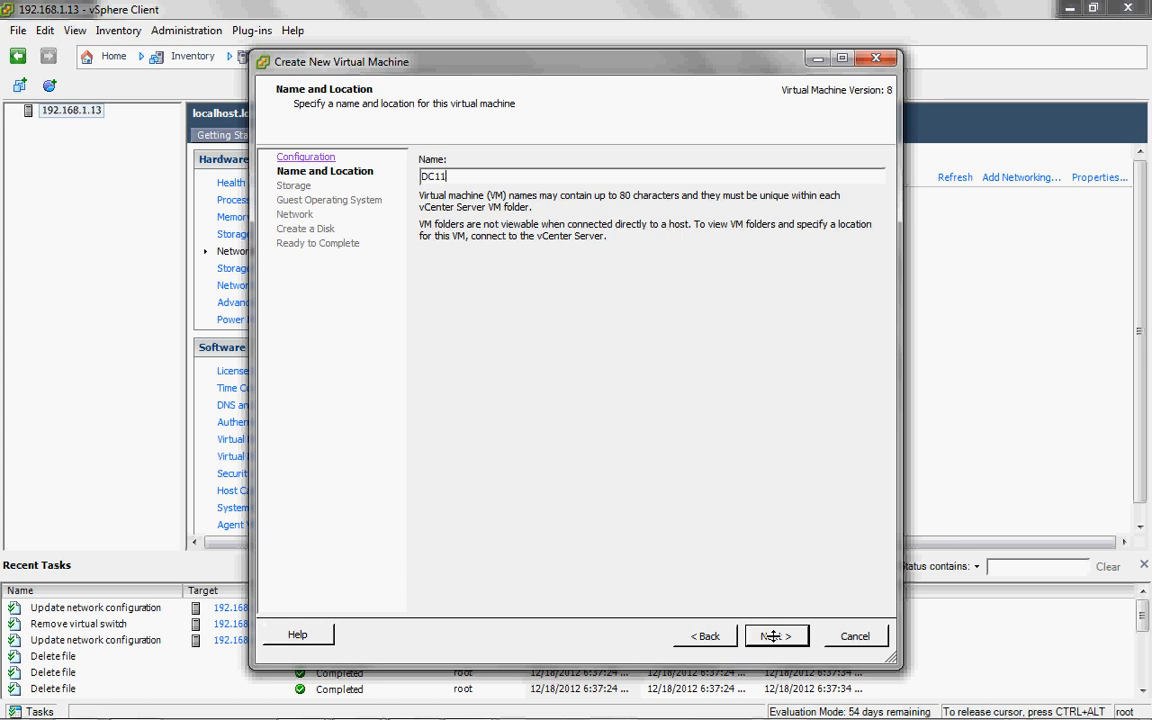
left_click(773, 636)
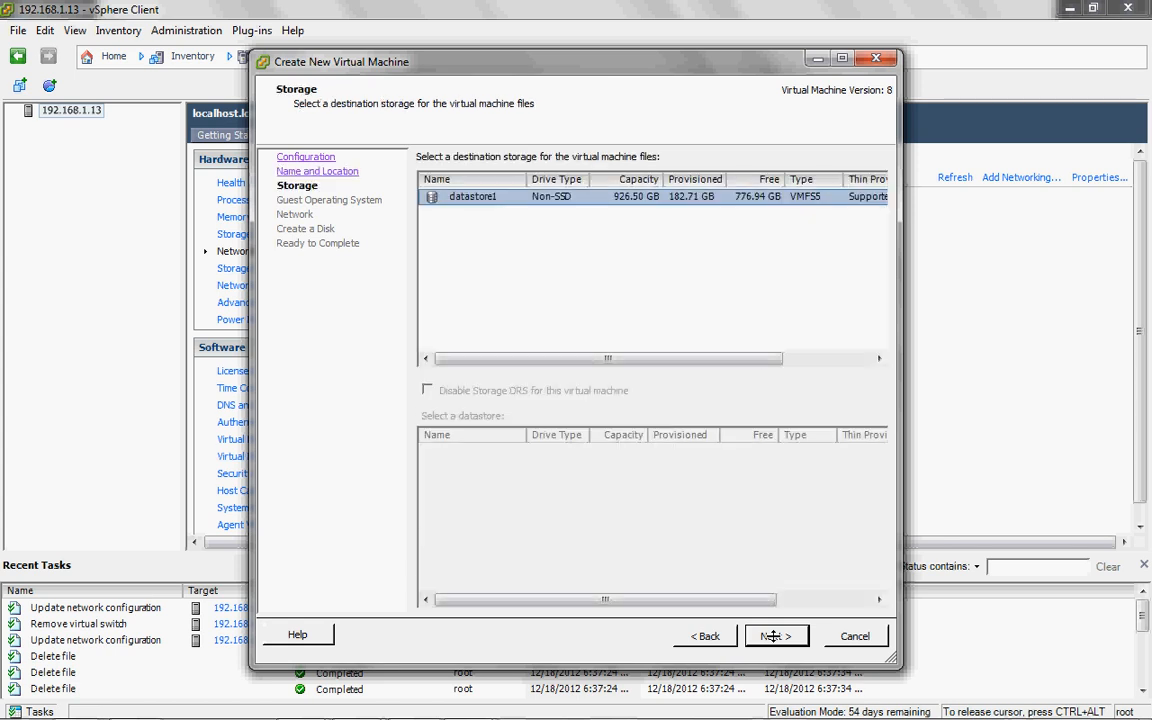
left_click(773, 636)
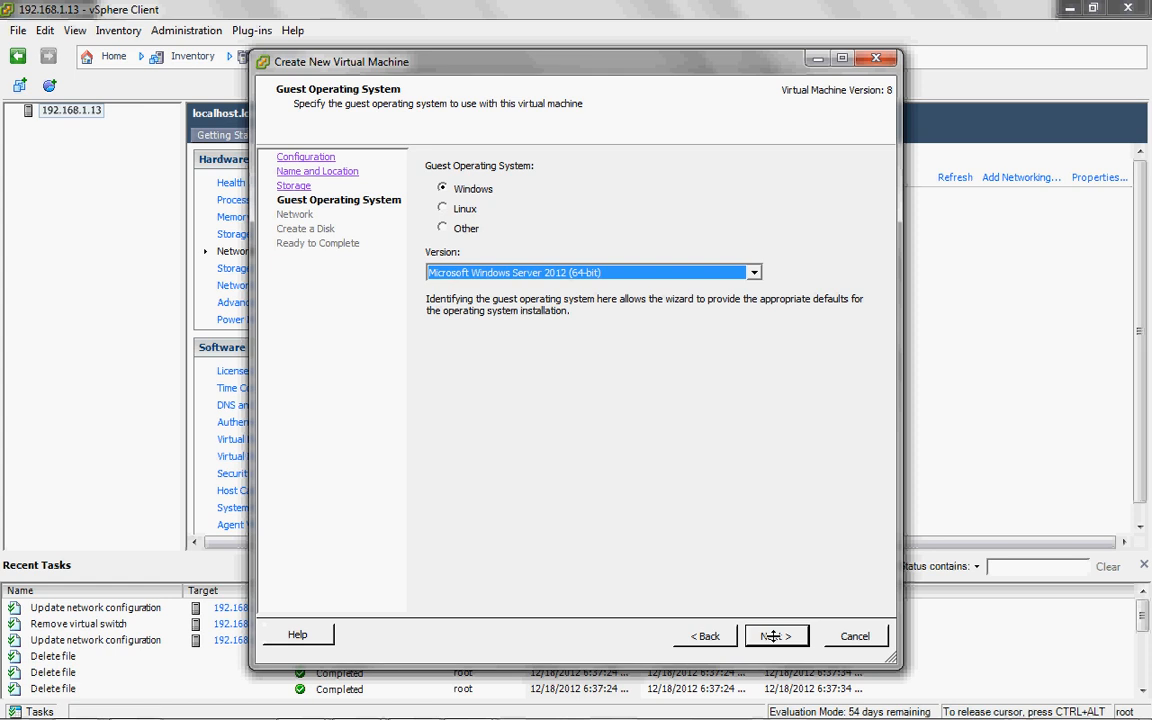
left_click(773, 636)
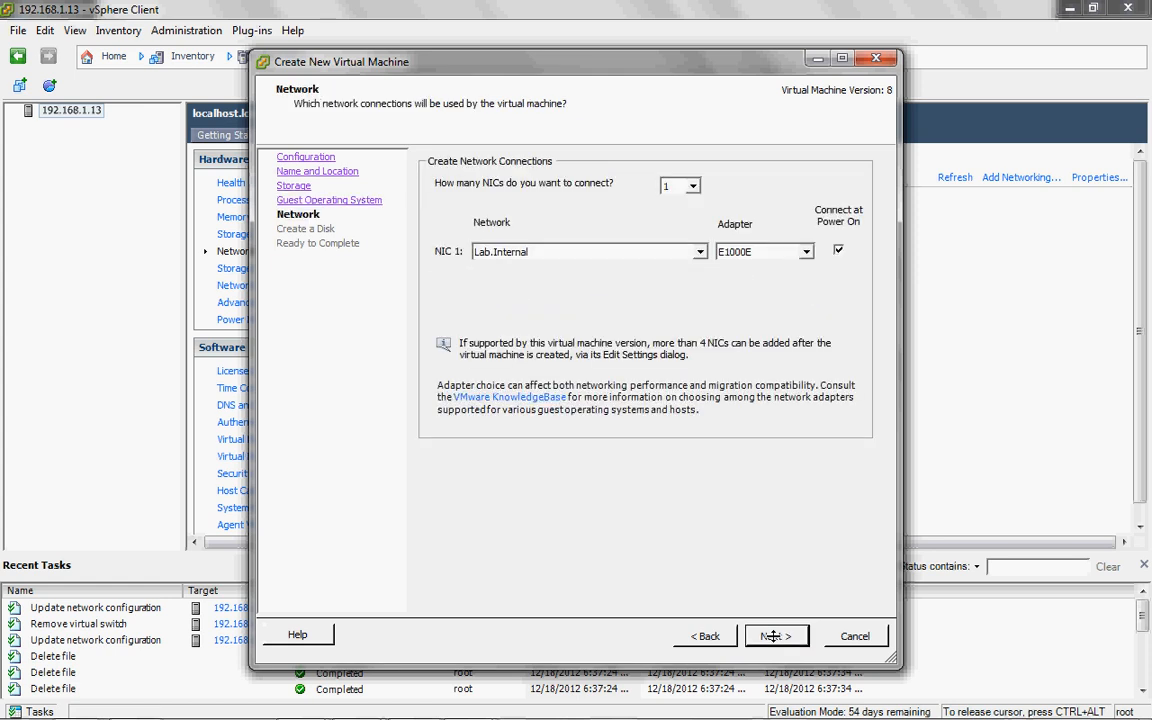
left_click(773, 636)
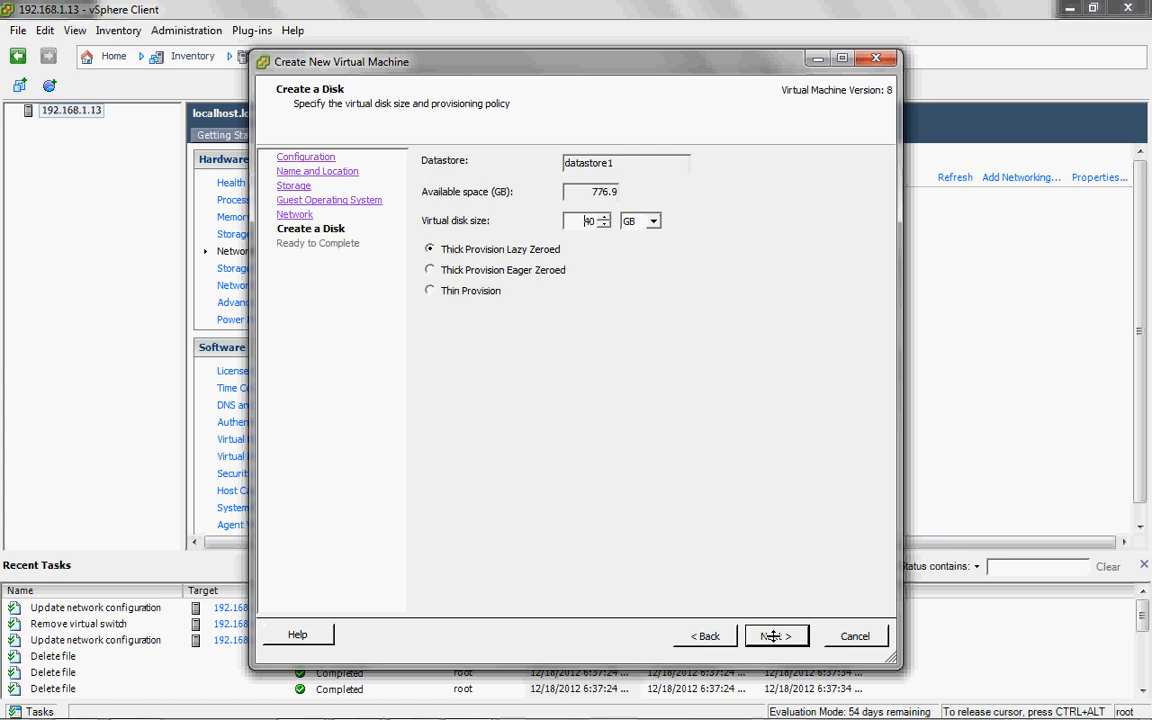
left_click(773, 636)
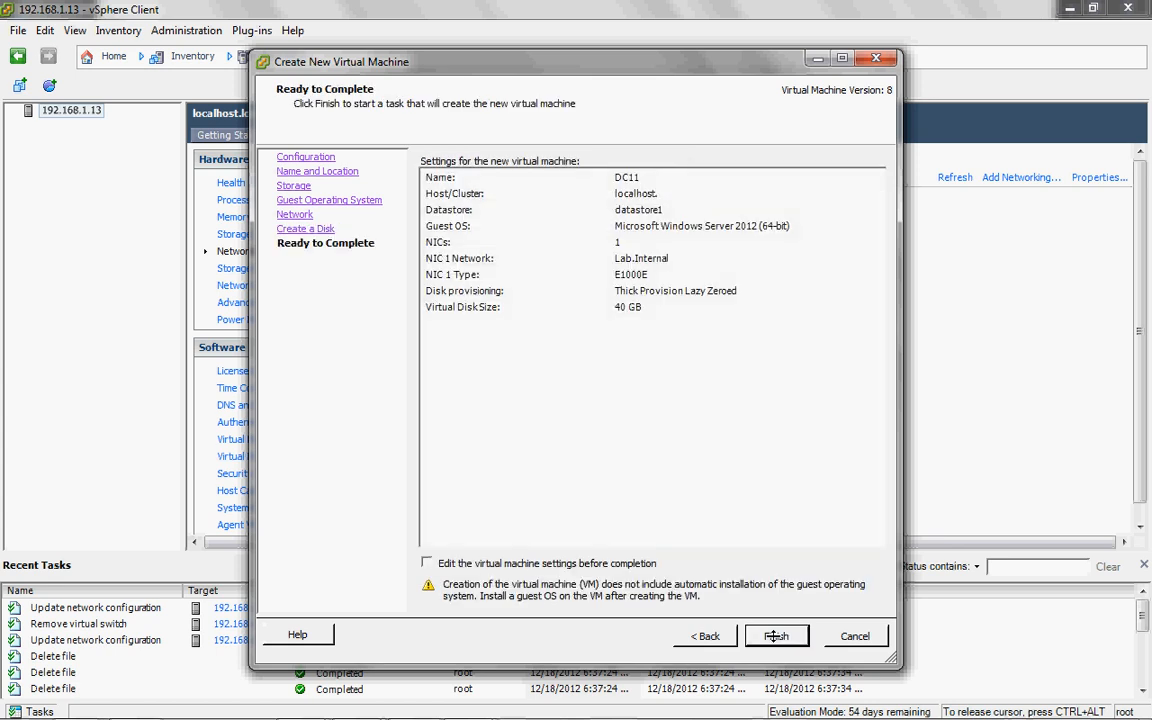
left_click(776, 636)
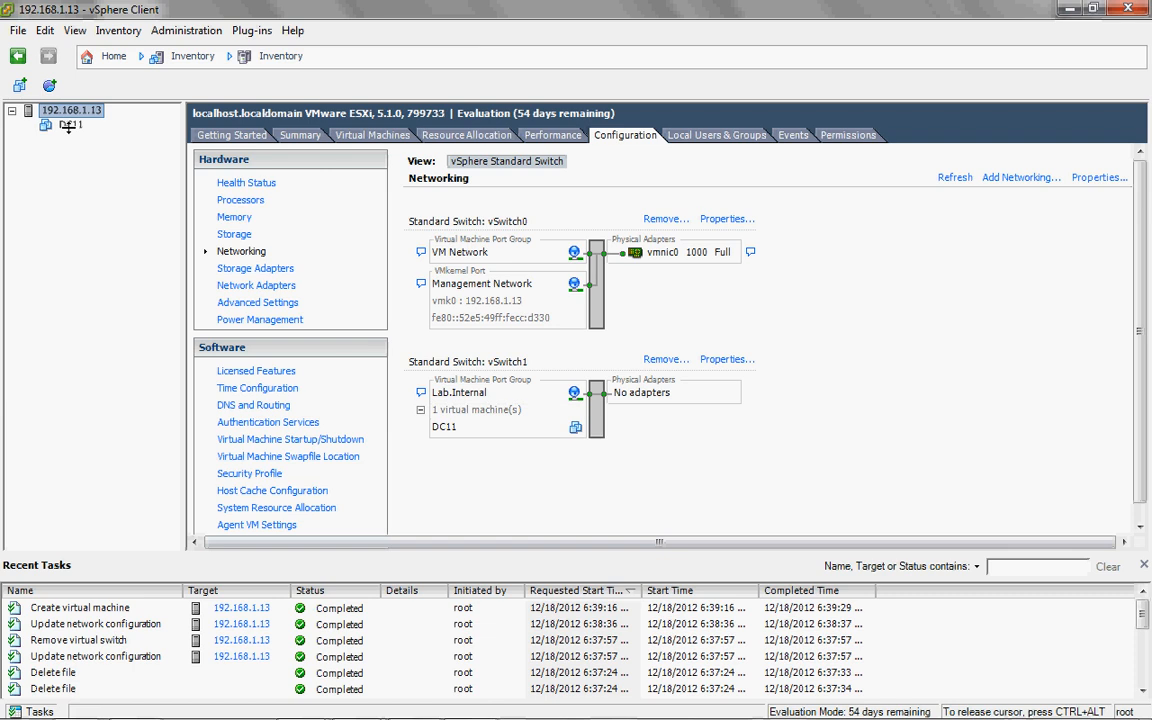
- Open the DC11 virtual machine's console in its own window and power the machine on
left_click(68, 125)
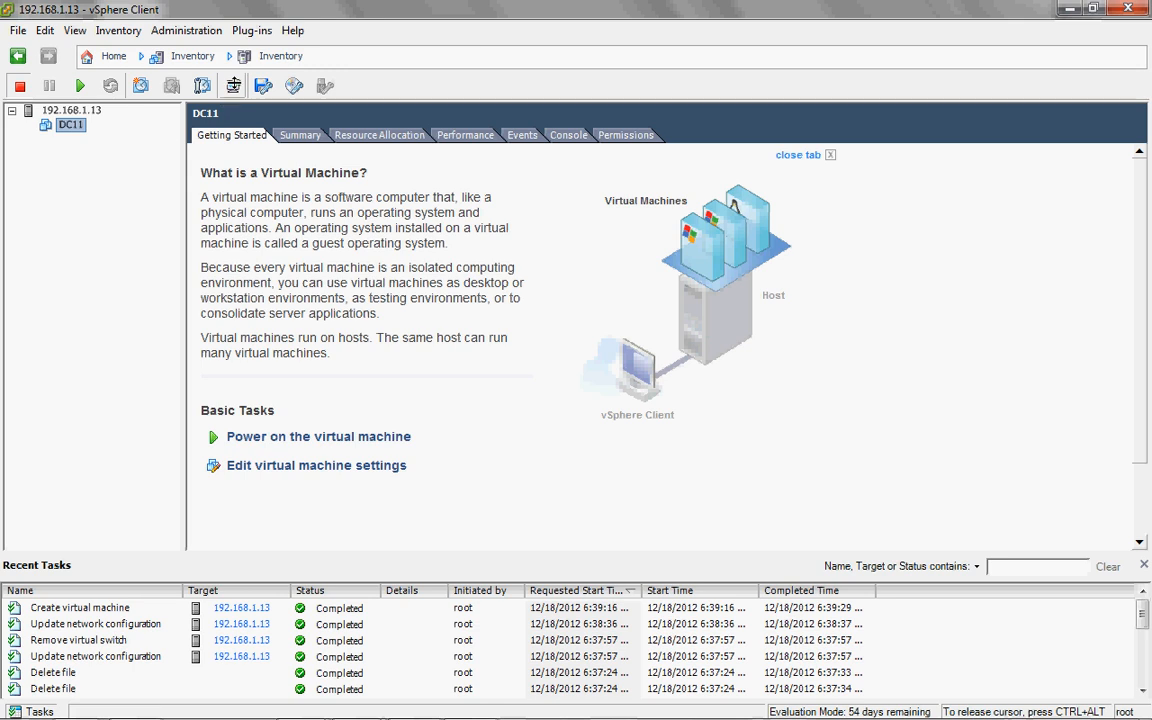
left_click(234, 87)
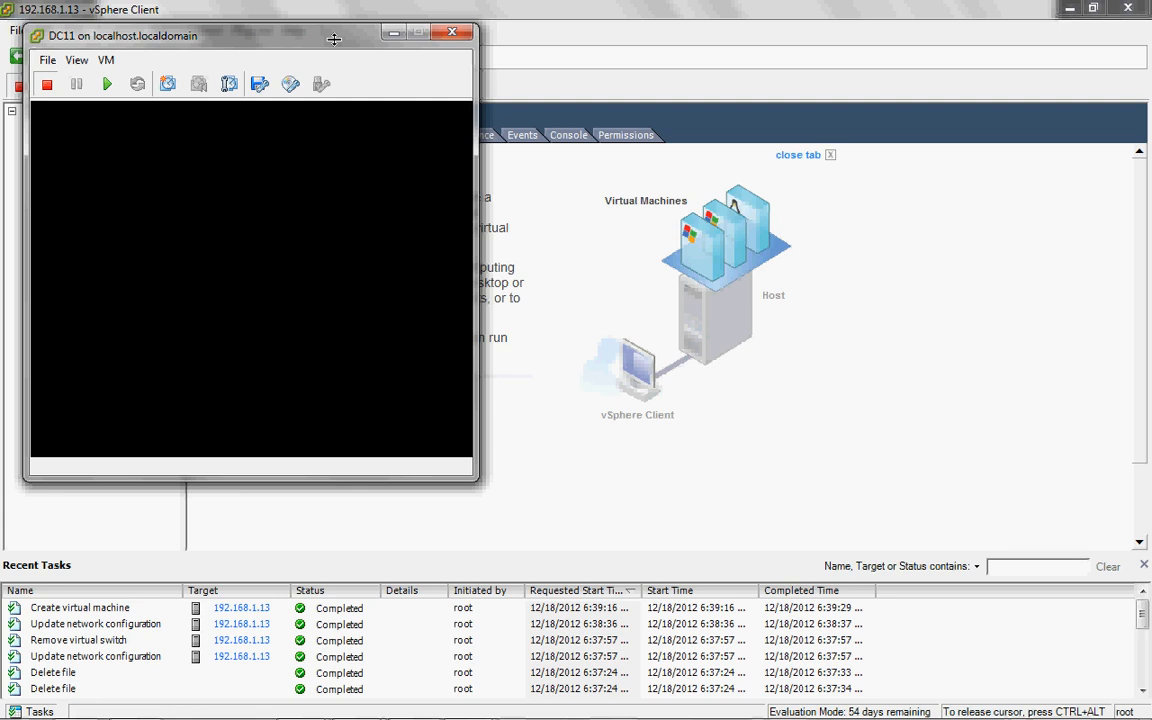
left_click_drag(334, 38, 390, 34)
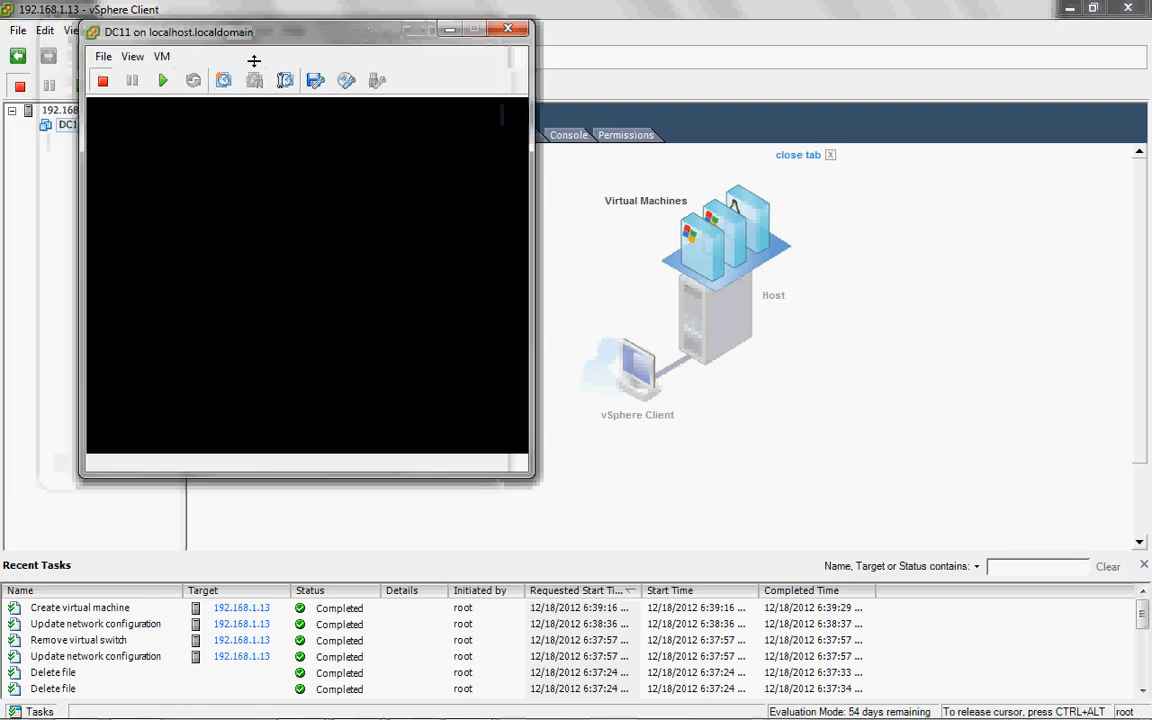
left_click(161, 80)
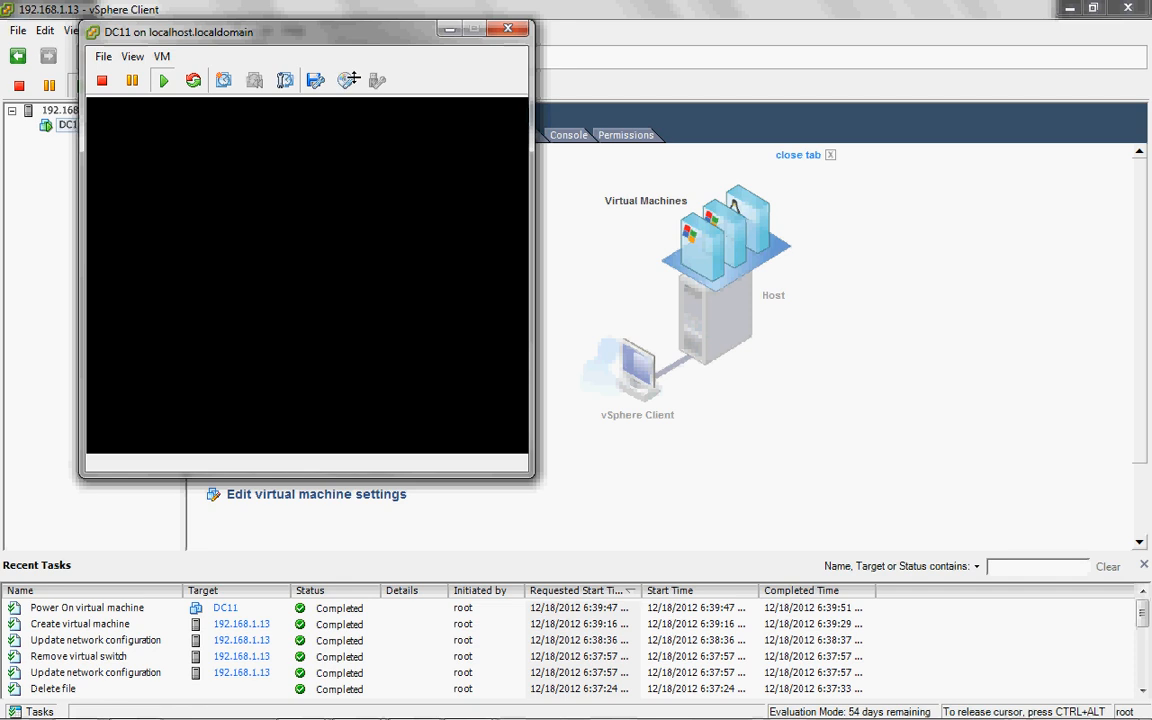
- Connect DC11's CD/DVD drive 1 to the installation ISO image on datastore1 and restart the guest to boot from it
left_click(346, 78)
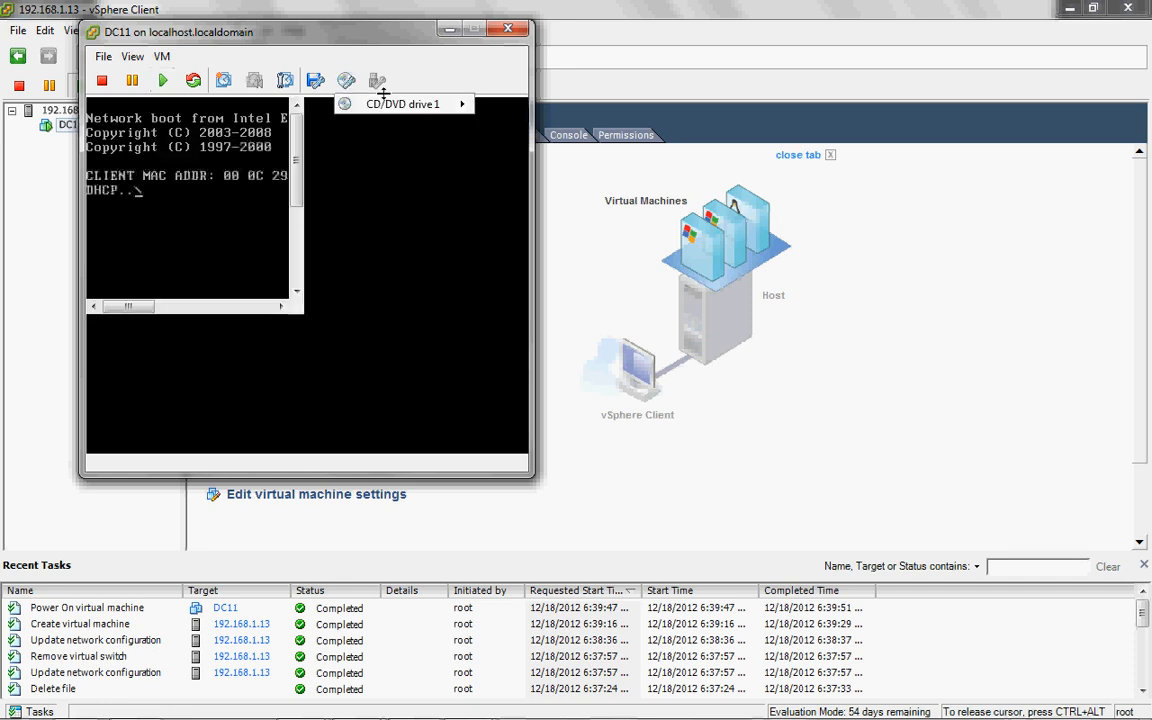
mouse_move(395, 104)
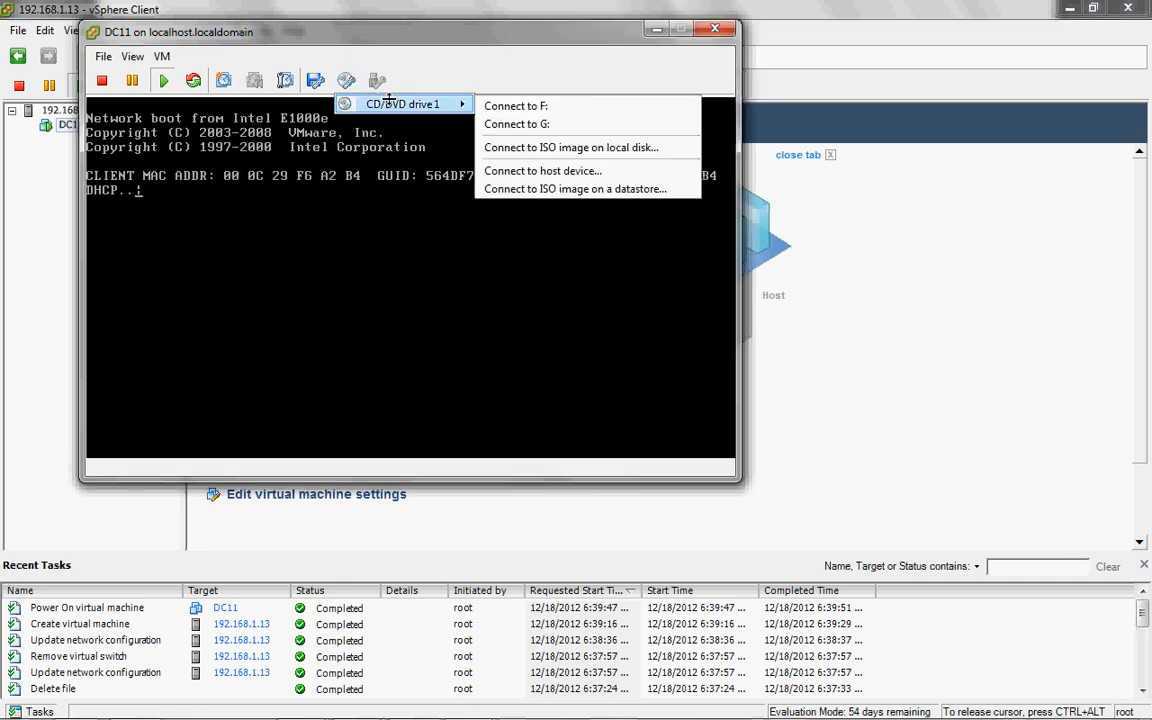
left_click(569, 191)
double_click(269, 188)
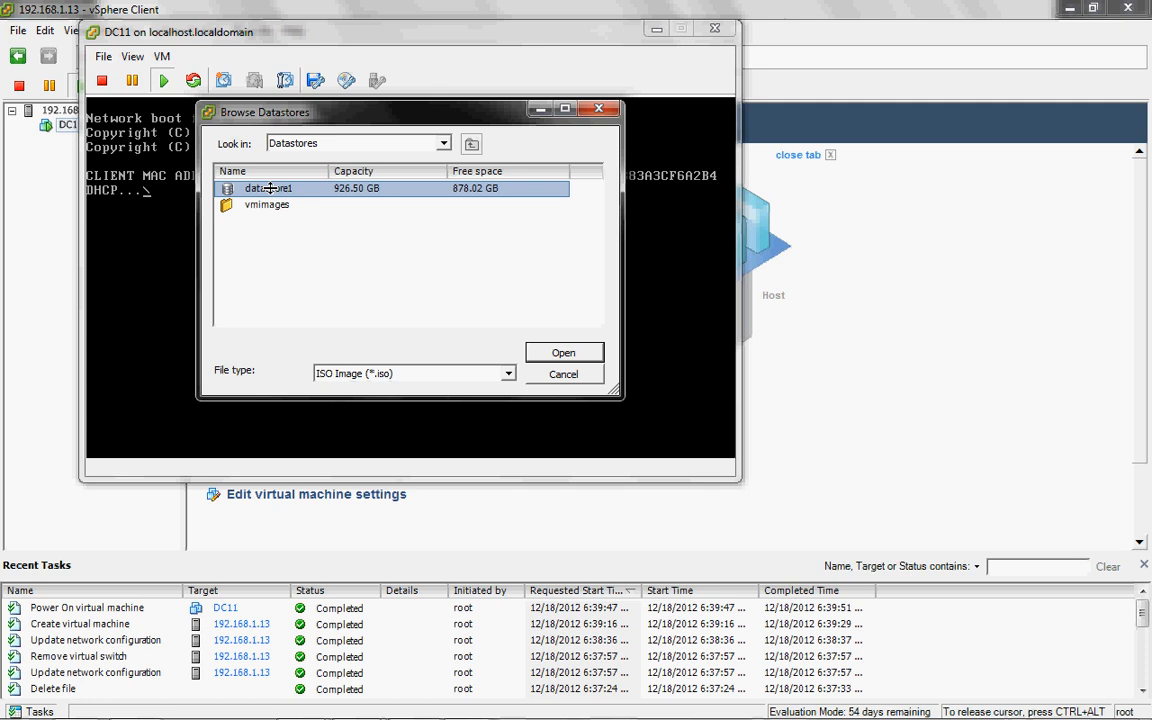
double_click(269, 188)
double_click(269, 188)
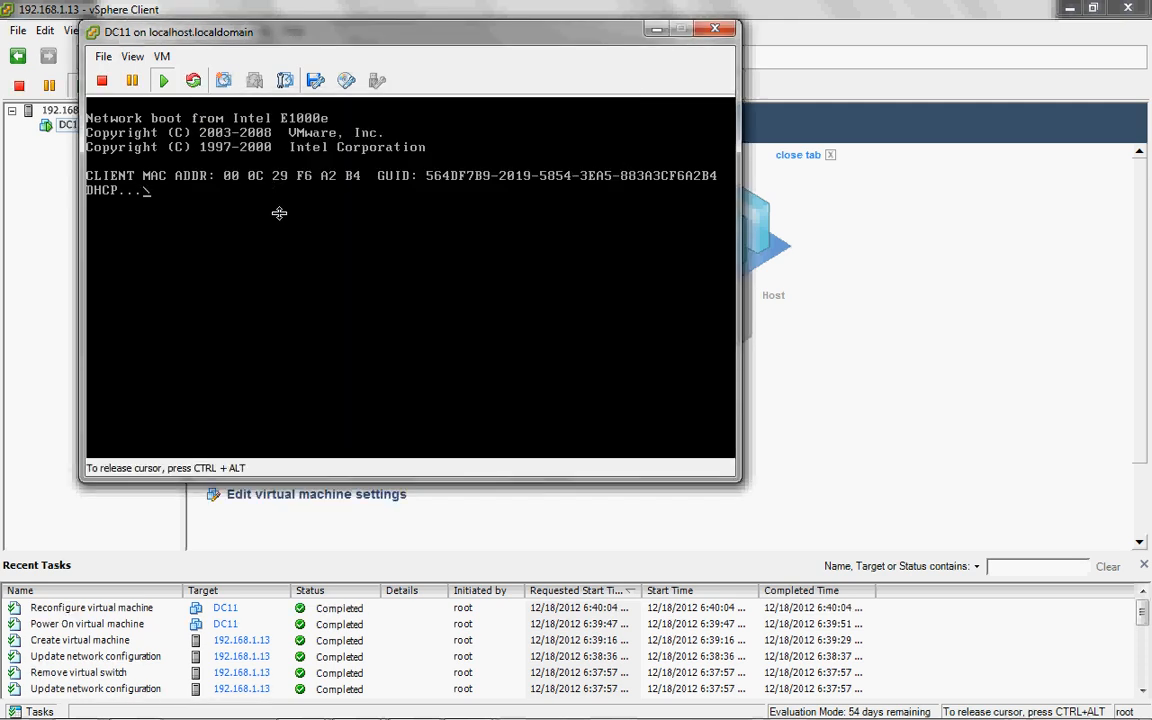
key("ctrl+alt+Insert")
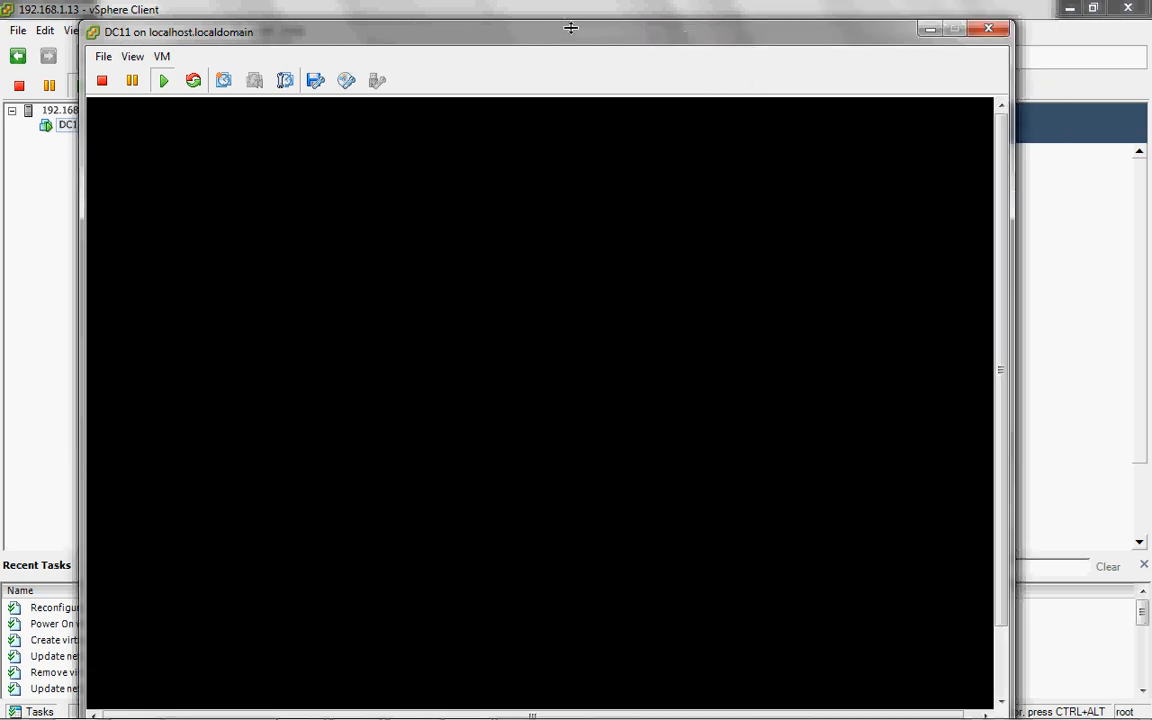
- Start the Windows Server 2012 installation in DC11 with English (United States) as language and time format and the US keyboard
left_click_drag(571, 27, 559, 7)
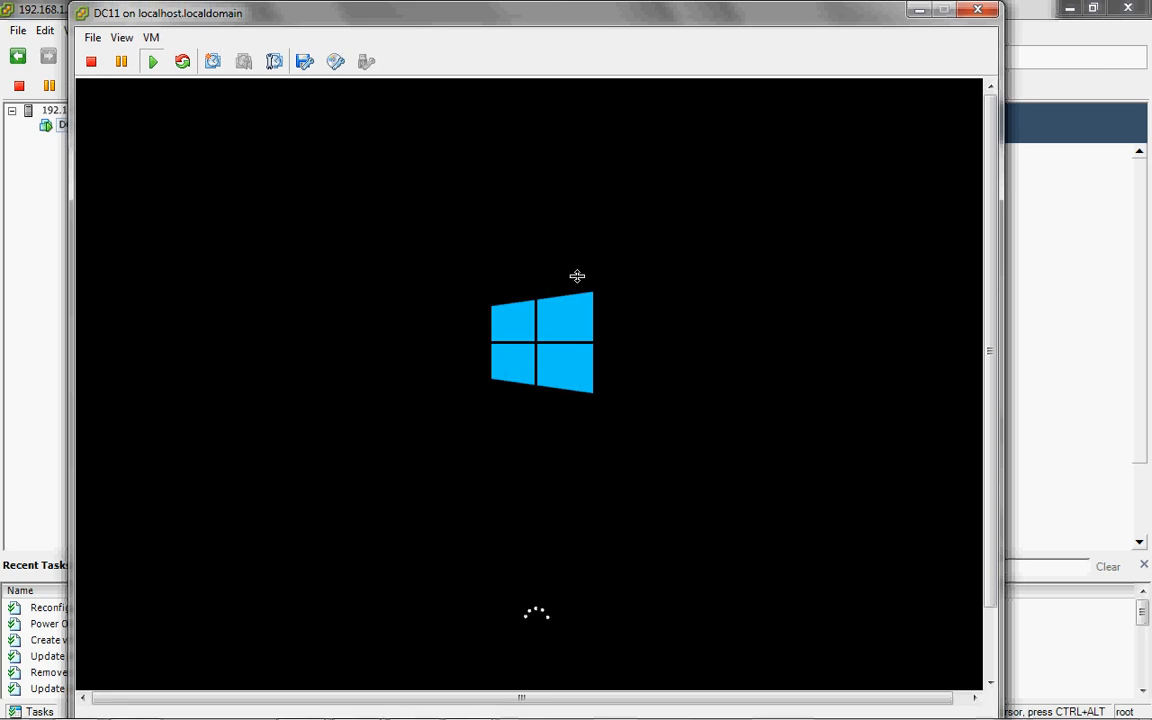
mouse_move(469, 17)
left_mouse_down()
mouse_move(441, 22)
mouse_move(451, 16)
left_mouse_up()
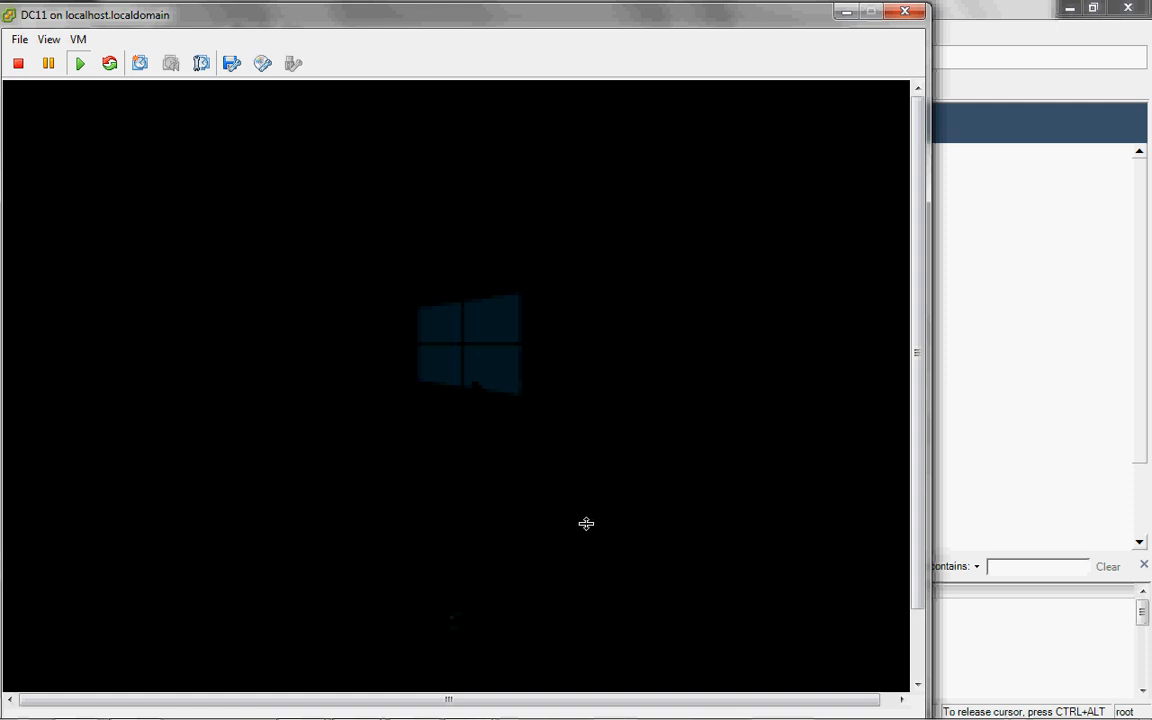
left_click(918, 630)
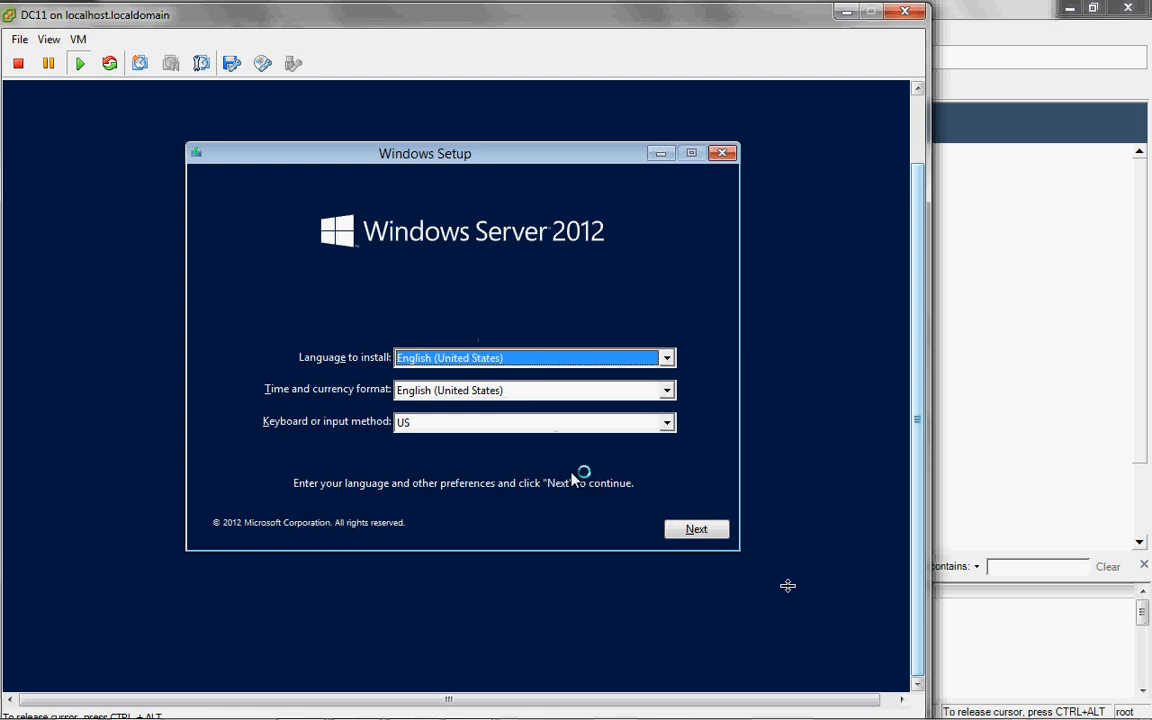
left_click(726, 530)
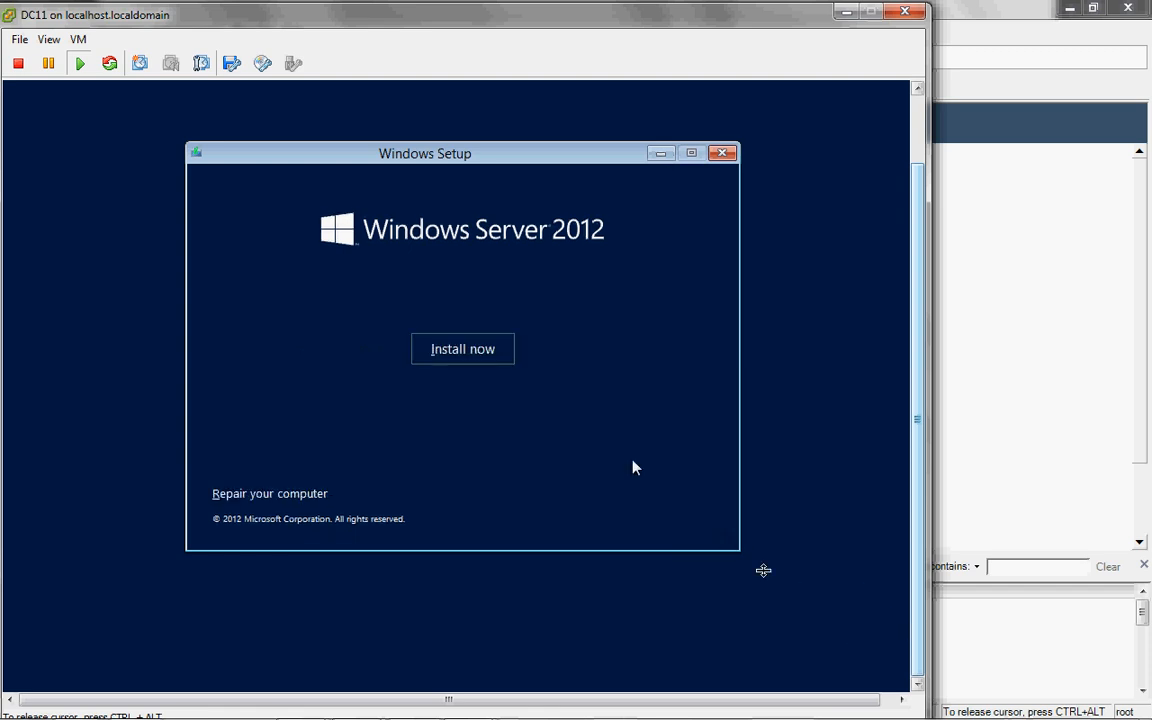
left_click(440, 350)
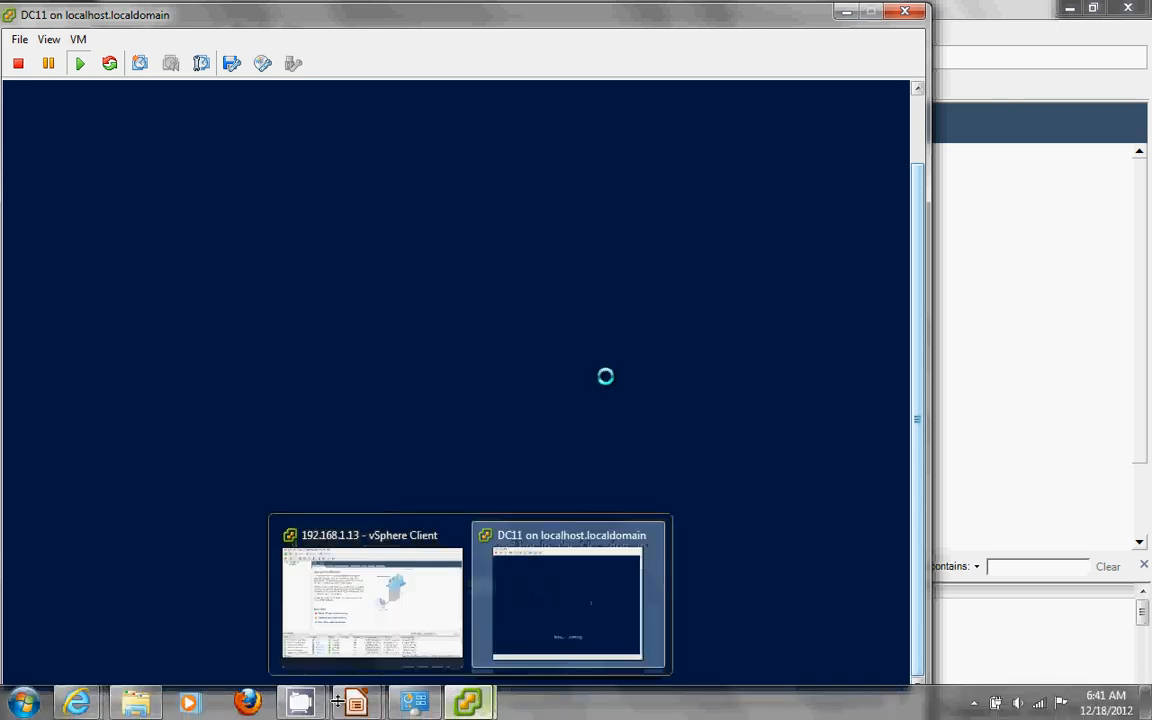
- Switch to the running LibreOffice Impress slide show with the "Let's Talk about networks" slide
left_click(294, 702)
mouse_move(356, 702)
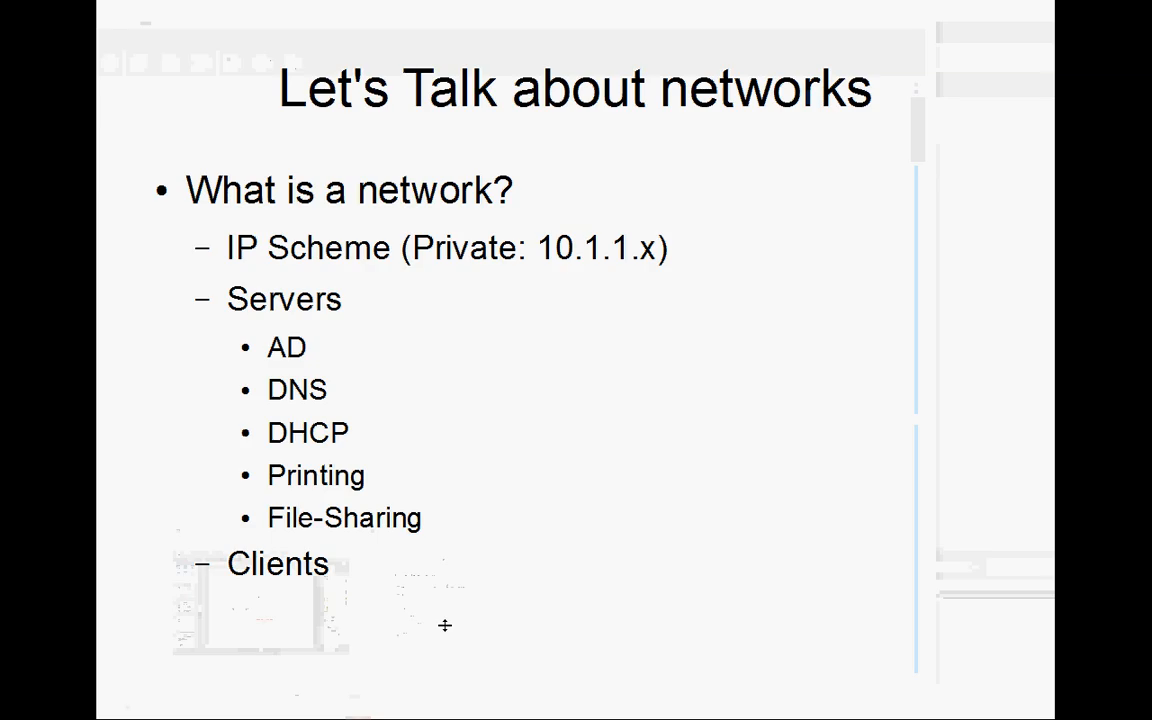
left_click(445, 625)
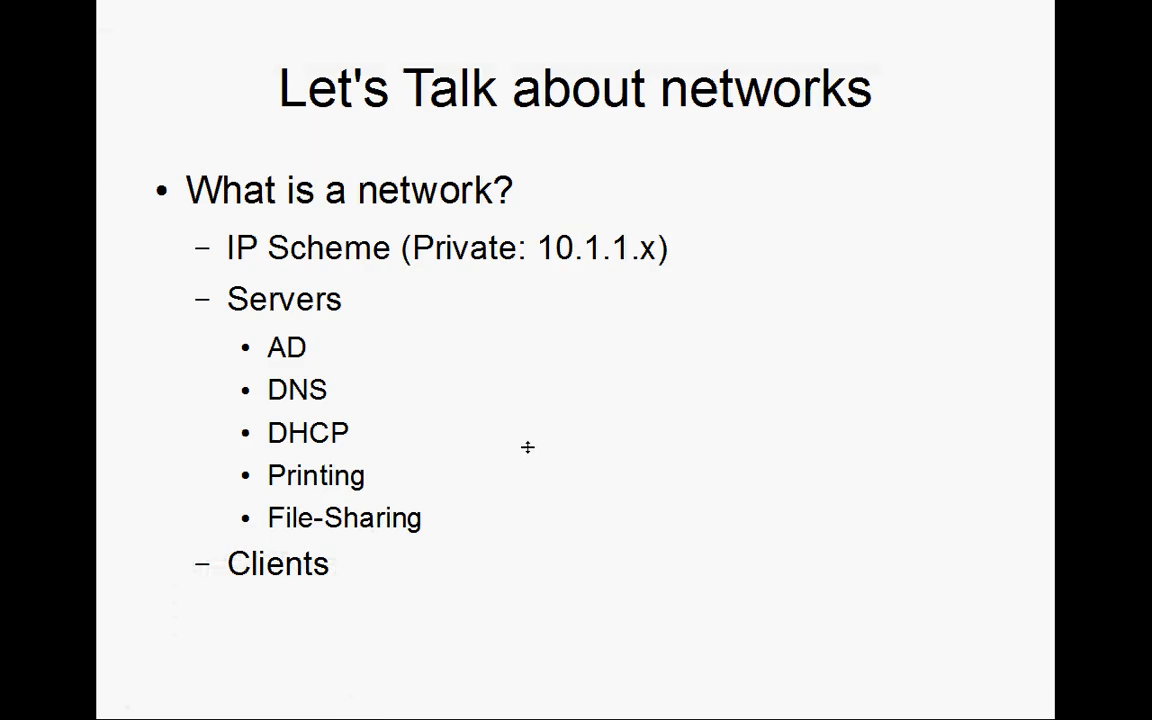
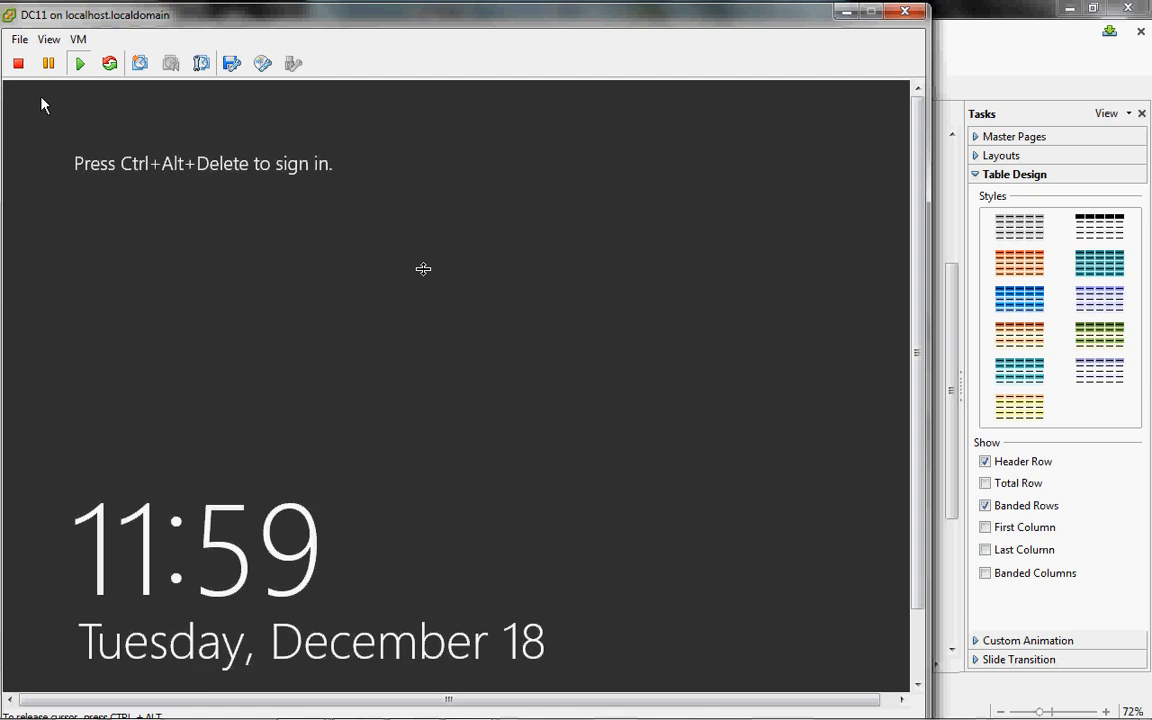
- Sign in to the DC11 guest as Administrator by entering the account password
key("ctrl+alt+Insert")
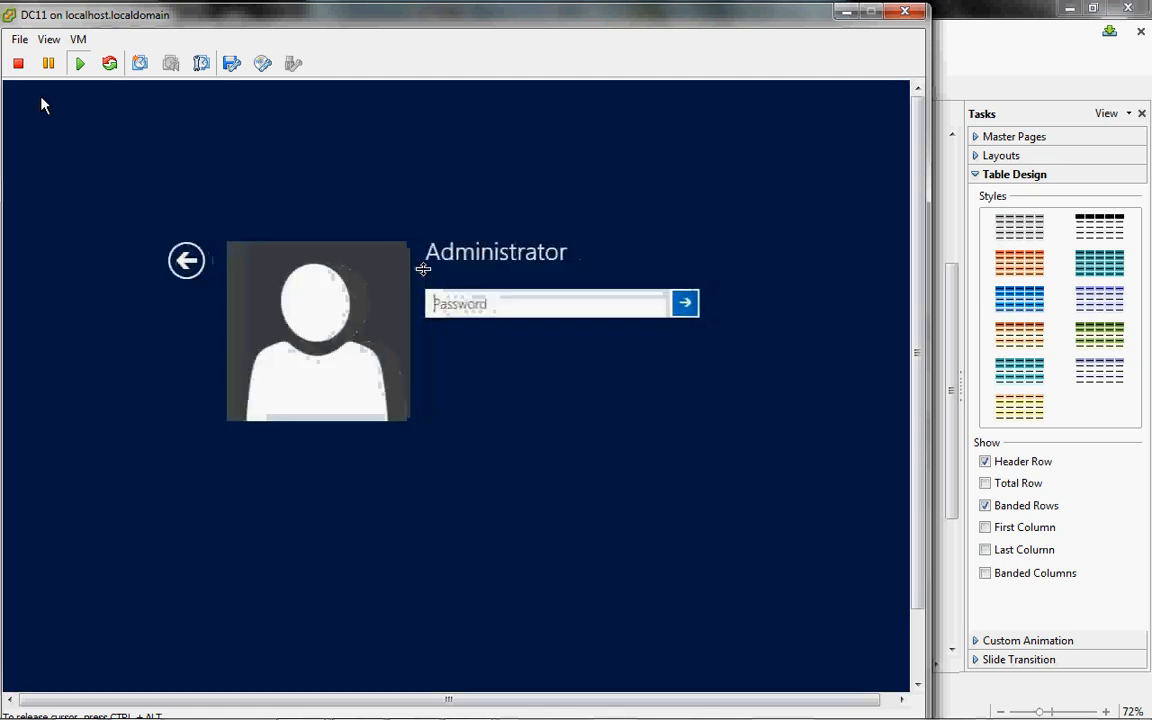
type("*********")
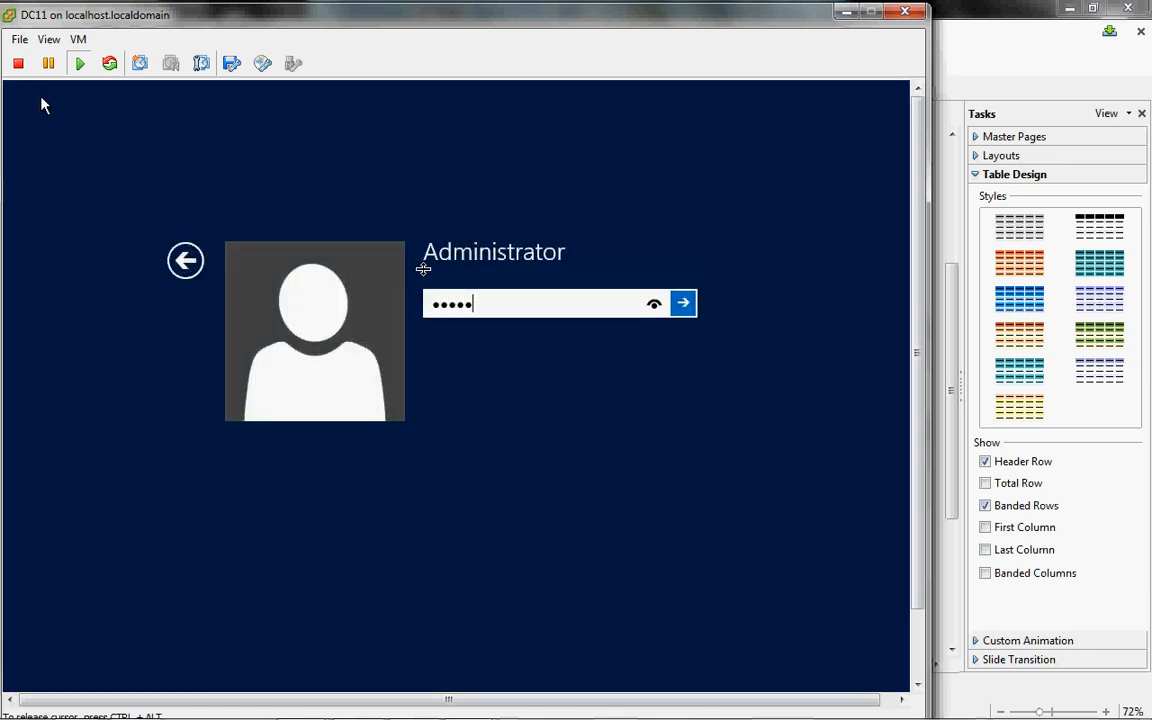
key("Return")
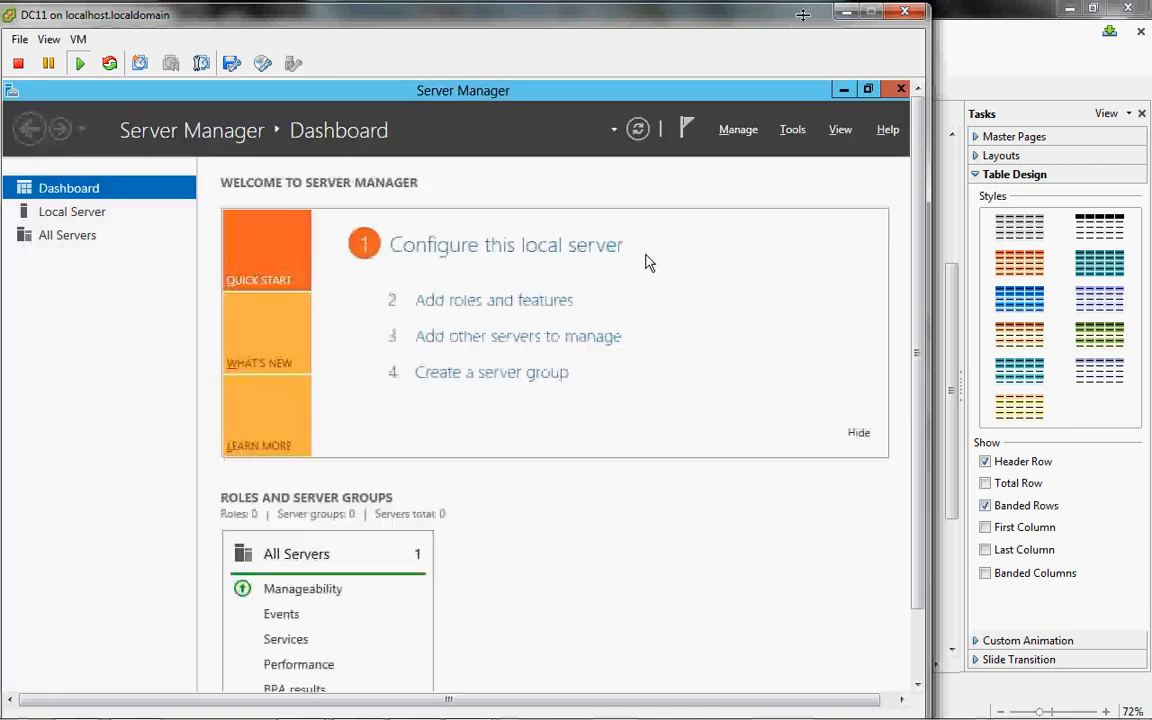
- Minimize the DC11 console and switch to the main vSphere Client window
left_click_drag(802, 14, 854, 12)
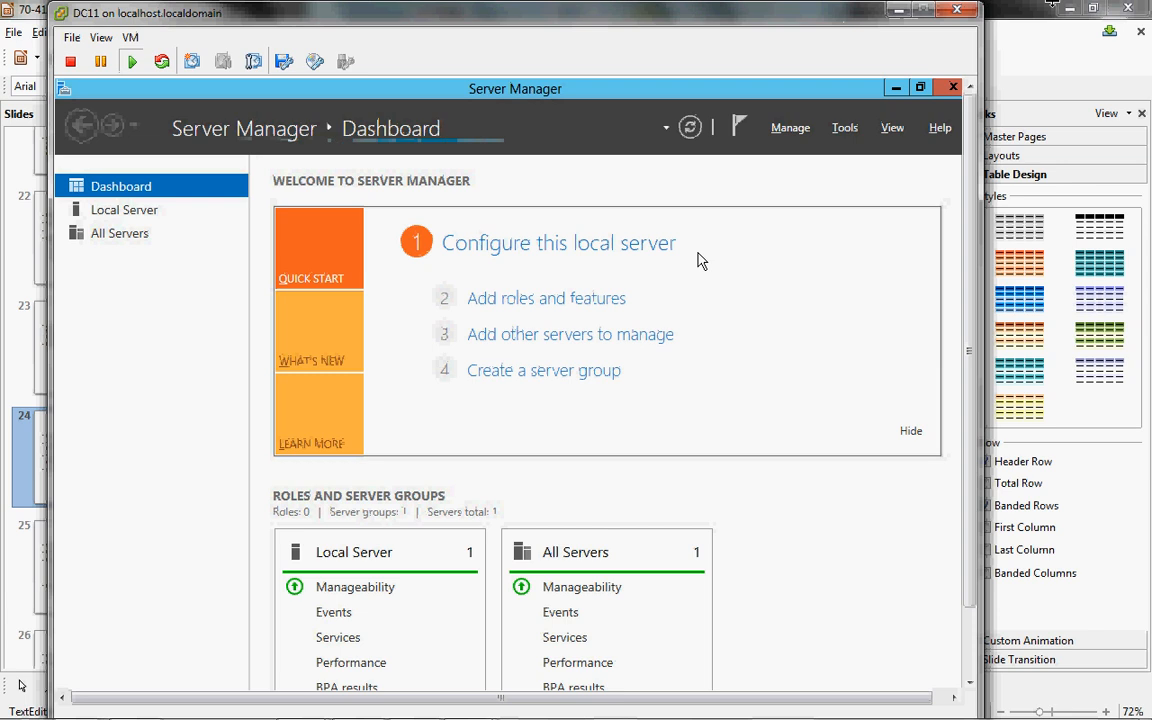
left_click(900, 10)
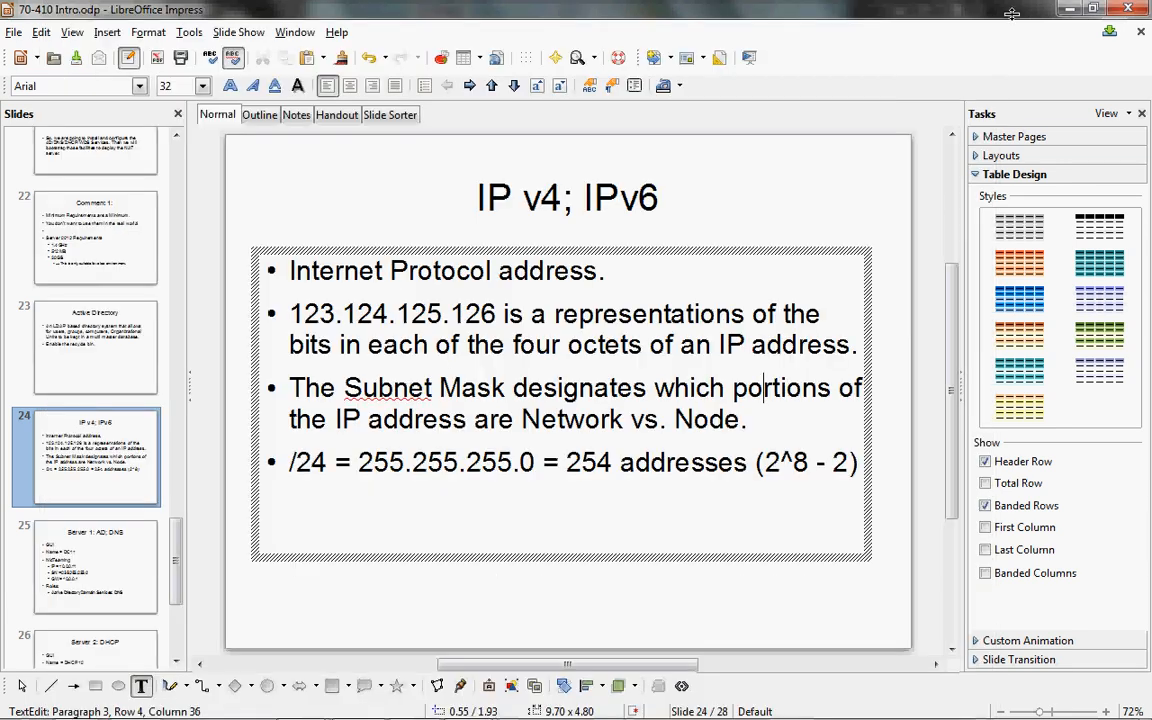
mouse_move(478, 706)
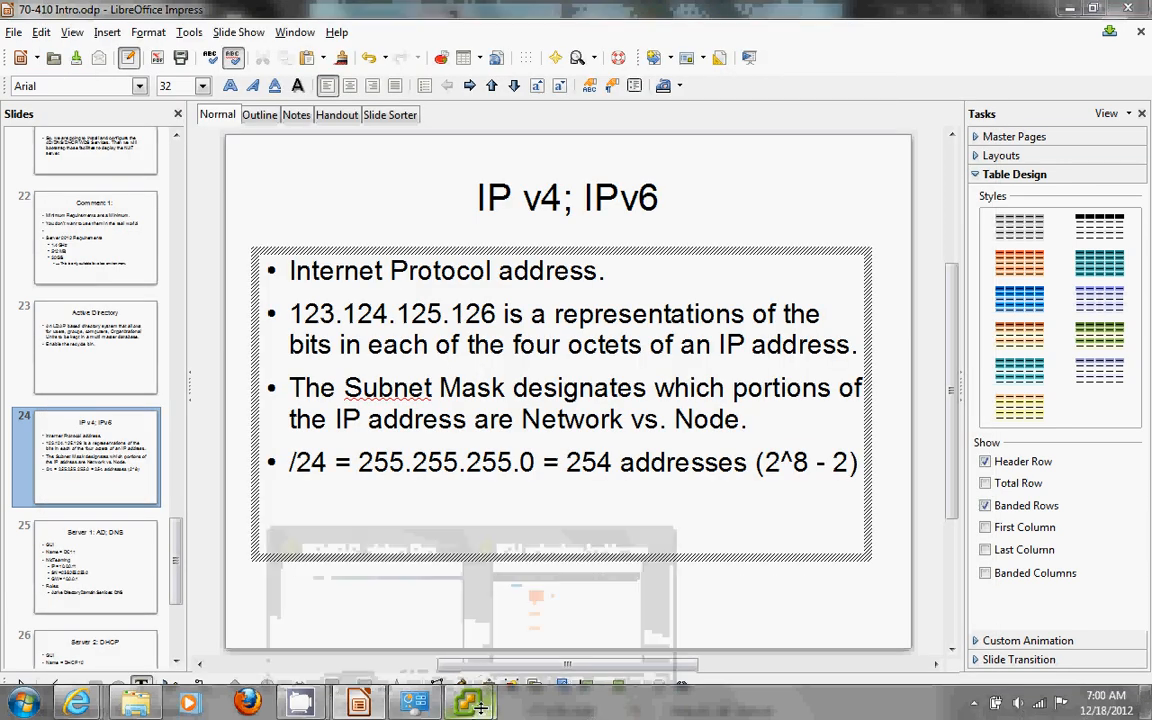
left_click(406, 617)
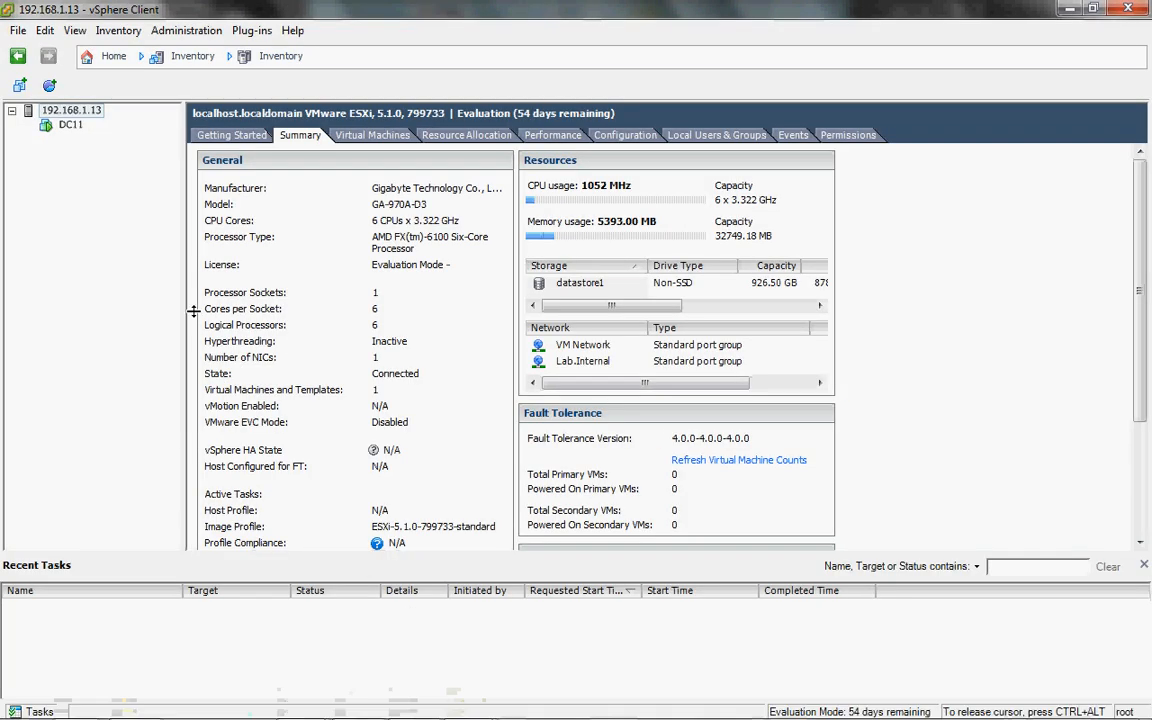
- Start a new virtual machine on host 192.168.1.13 with Typical configuration, name DHCP12, storage datastore1 and guest Microsoft Windows Server 2012 (64-bit)
right_click(70, 108)
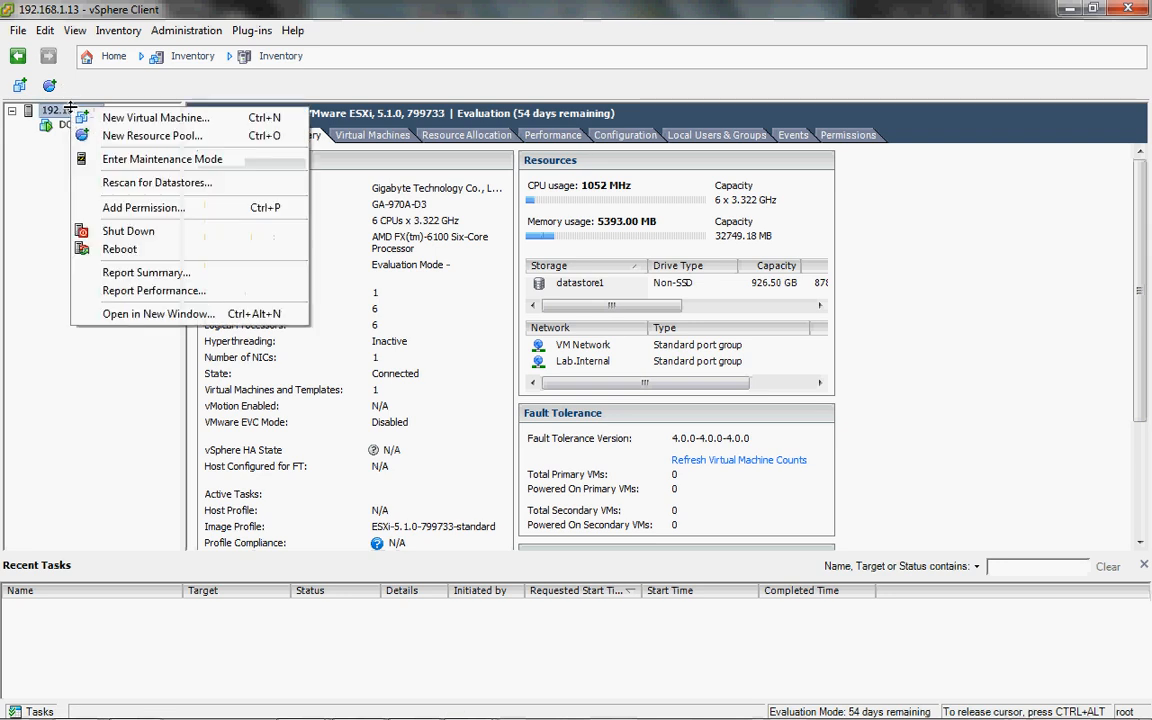
left_click(164, 119)
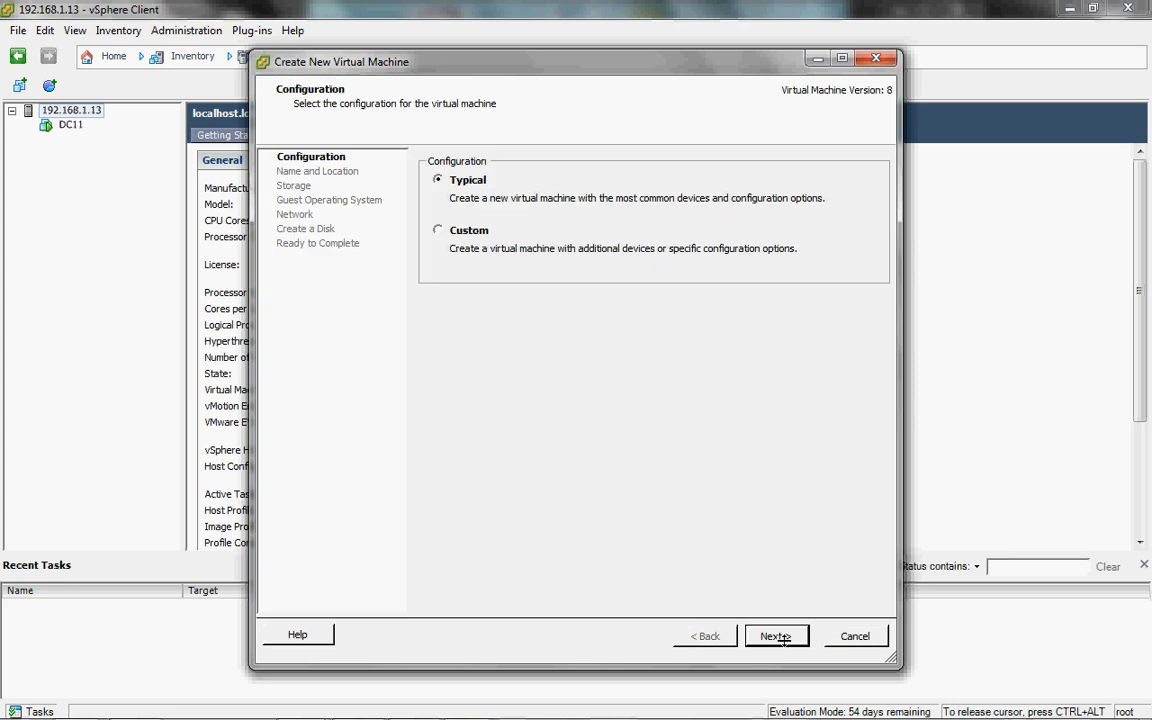
left_click(776, 636)
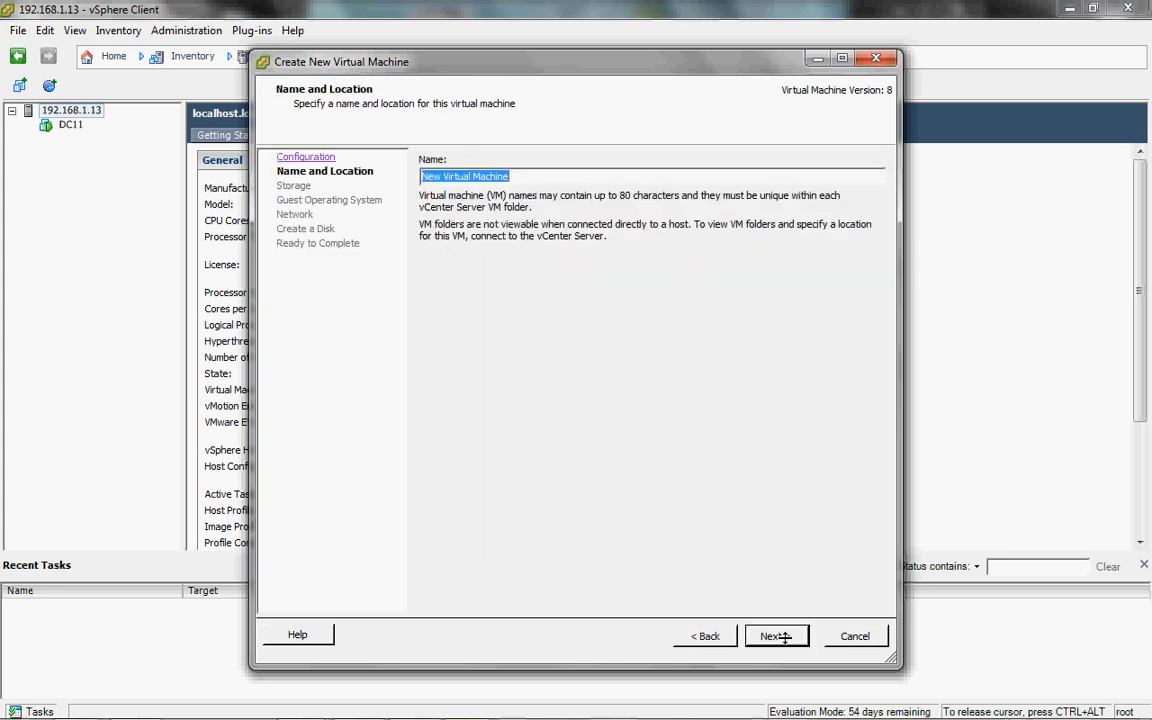
type("DHCP12")
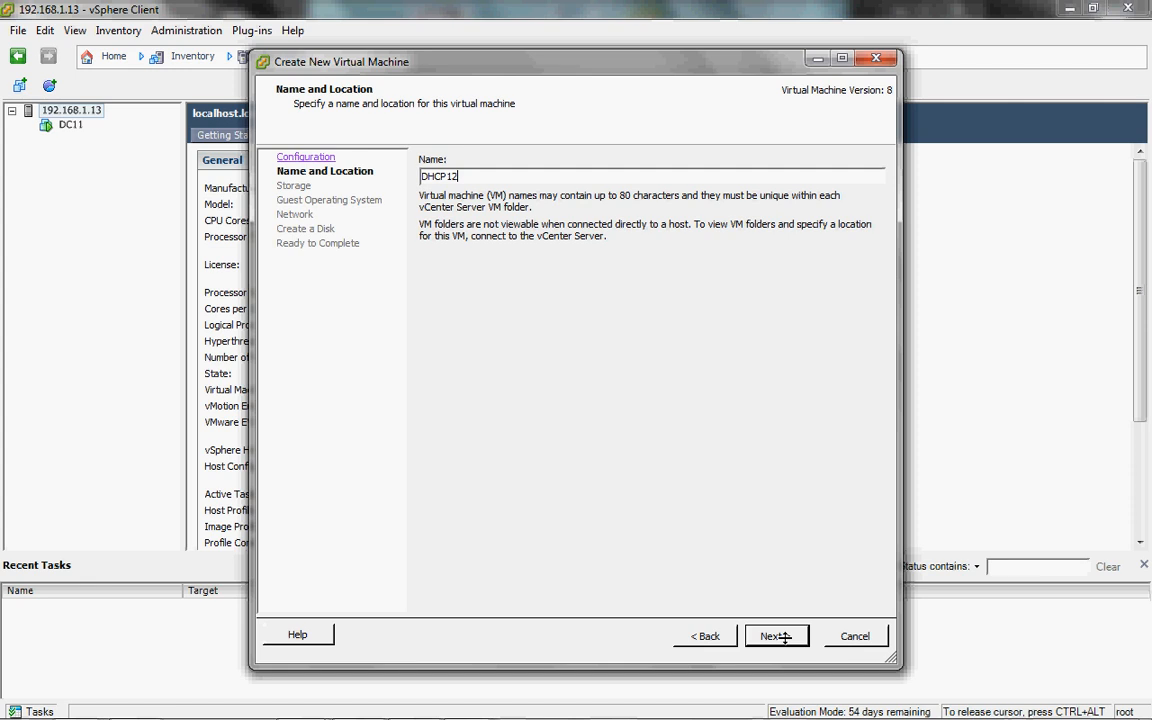
left_click(776, 636)
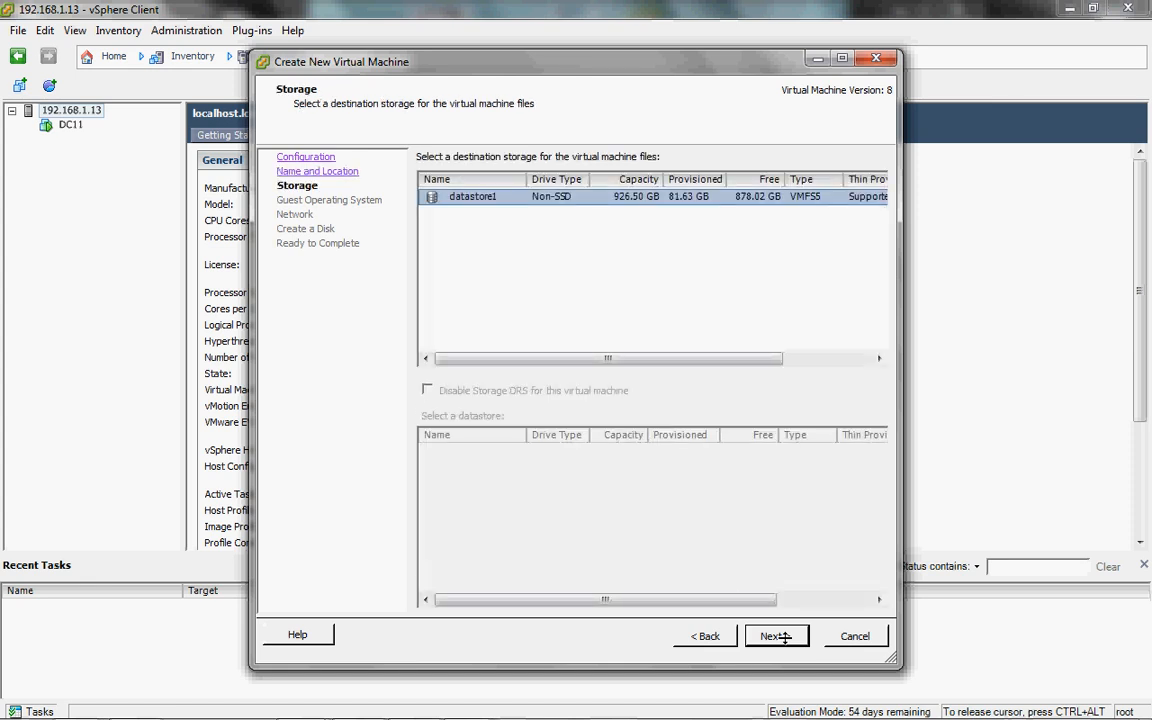
left_click(785, 637)
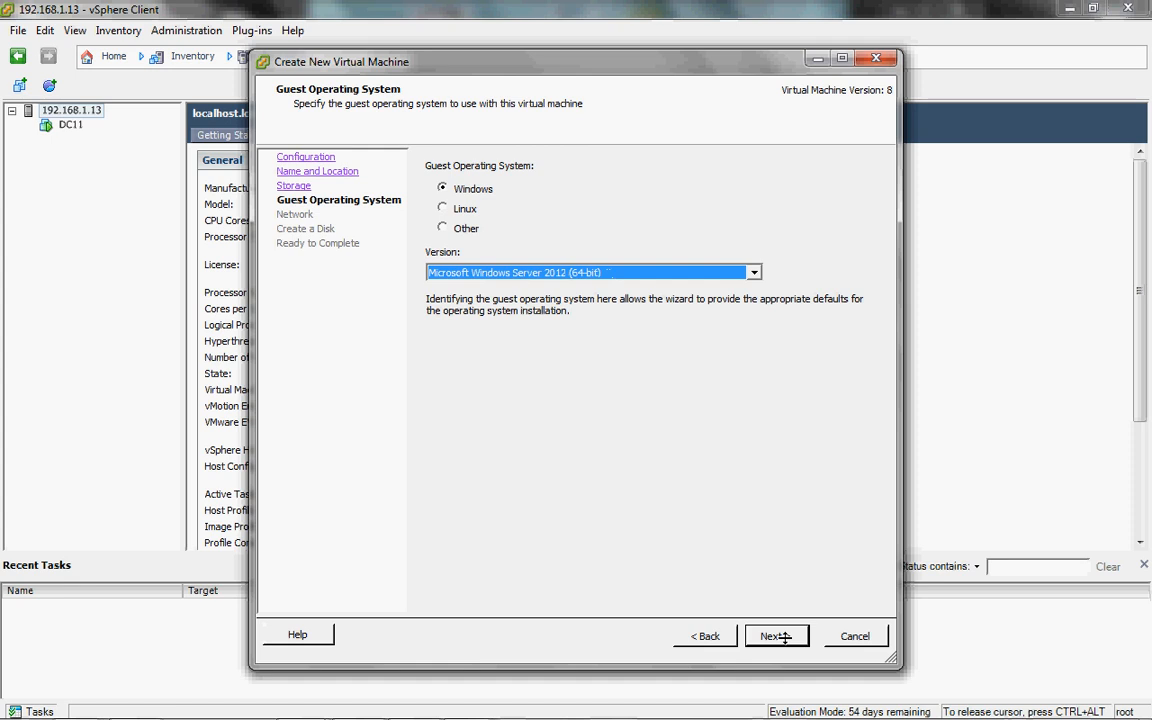
left_click(785, 637)
left_click(785, 637)
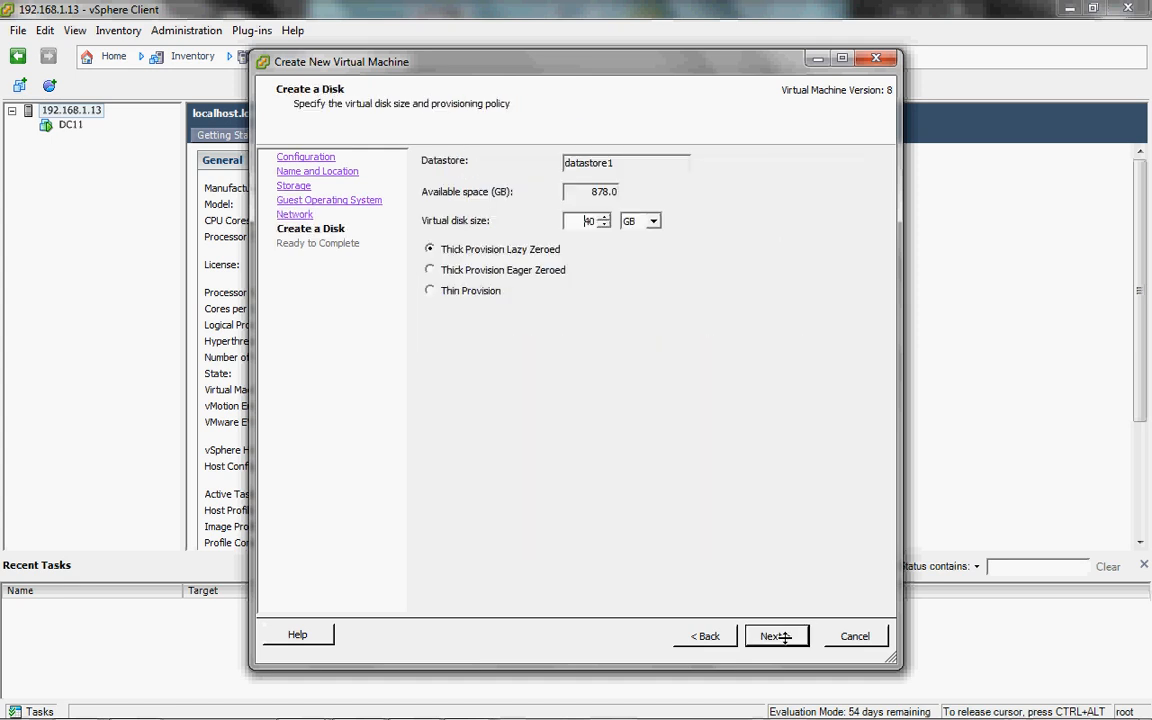
- Give DHCP12 two E1000E NICs on Lab.Internal and finish creating it with a 40 GB Thick Provision Lazy Zeroed disk
left_click(702, 636)
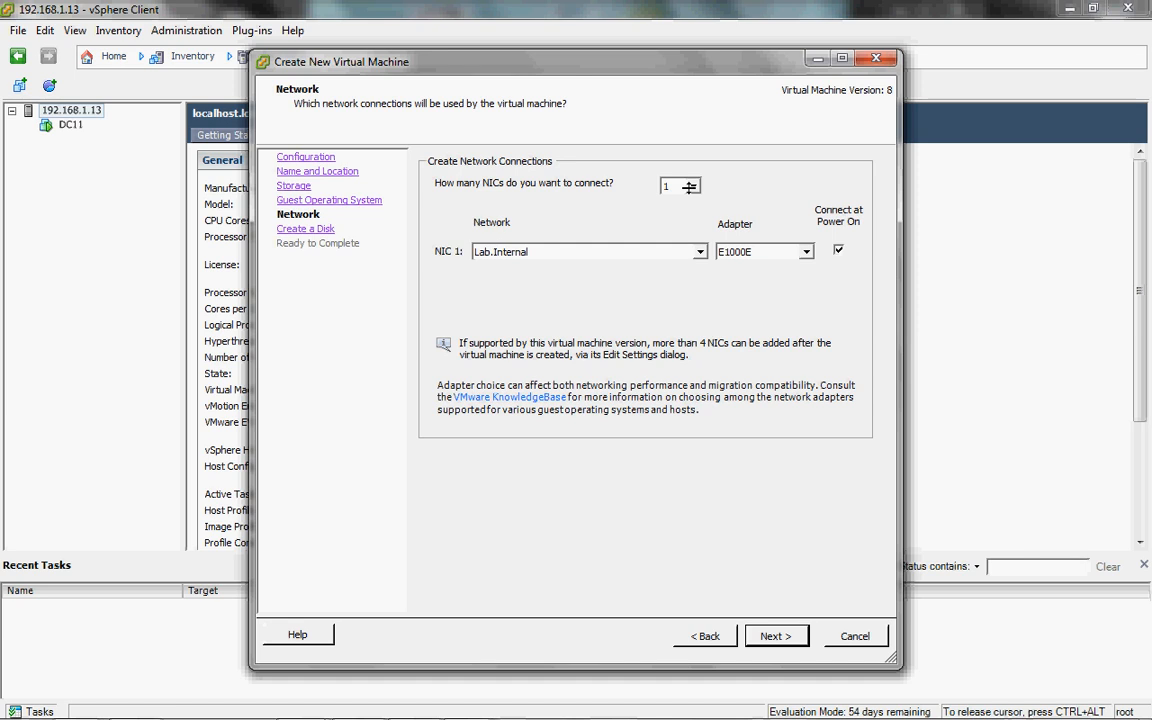
left_click(689, 186)
left_click(686, 221)
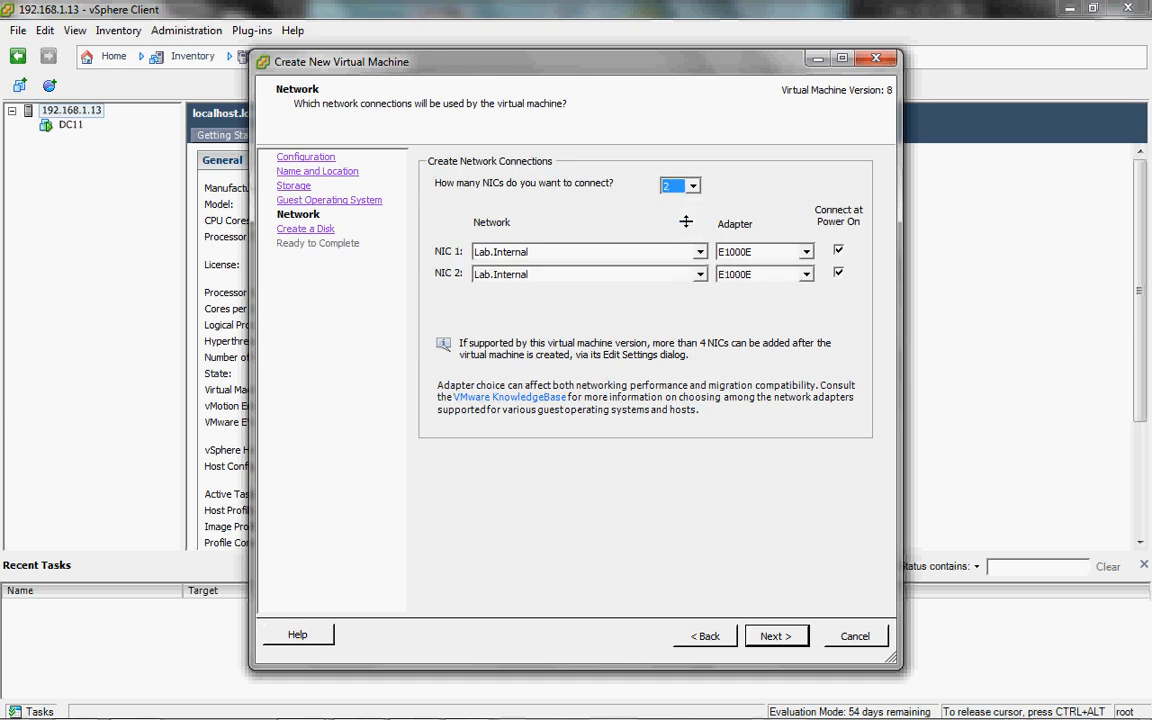
left_click(796, 636)
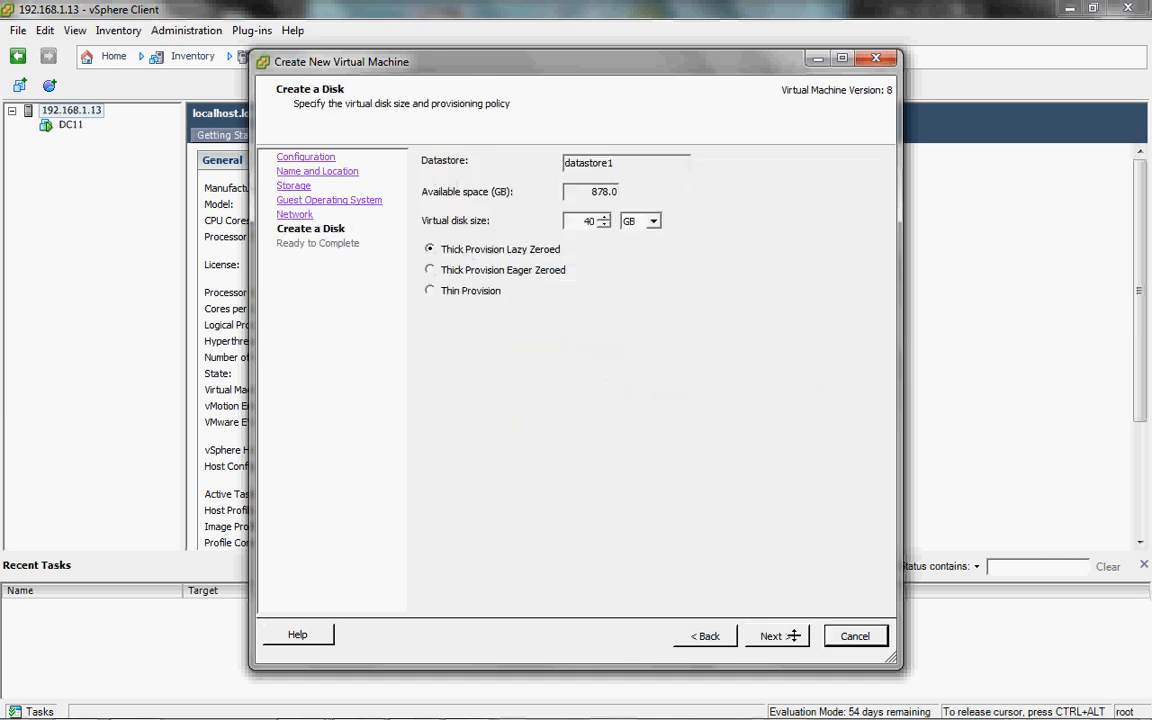
left_click(793, 636)
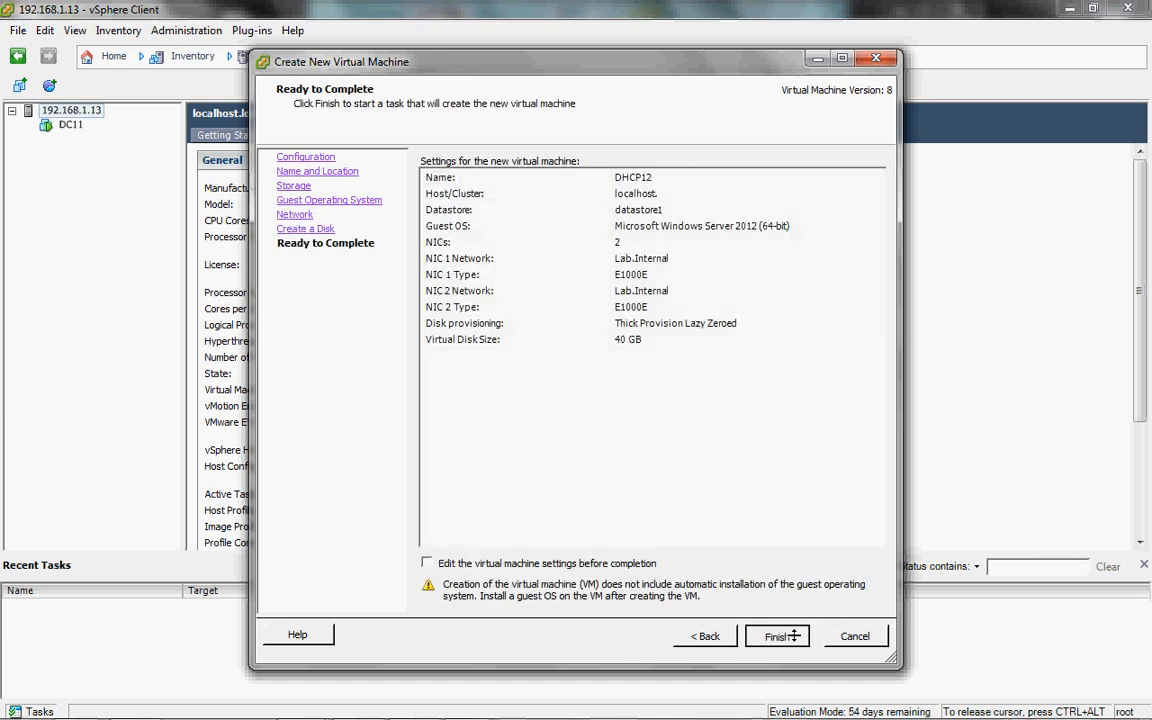
left_click(779, 634)
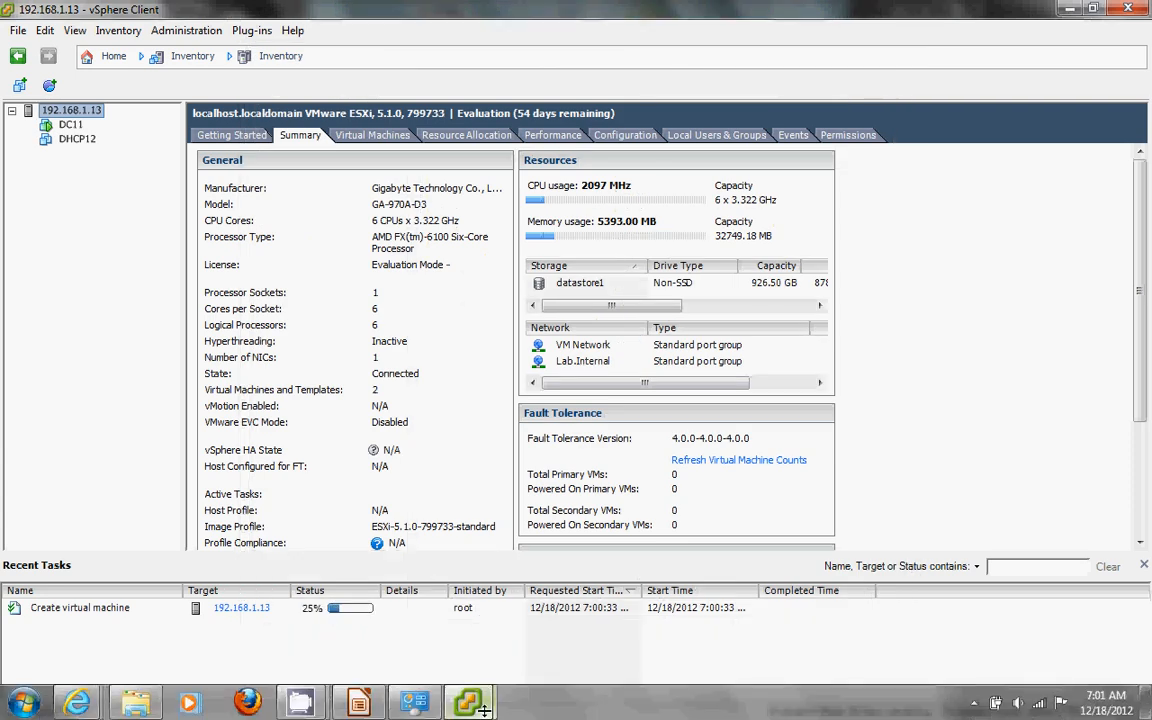
- Return to the DC11 console and view the servers under File and Storage Services in Server Manager
mouse_move(467, 703)
left_click(522, 612)
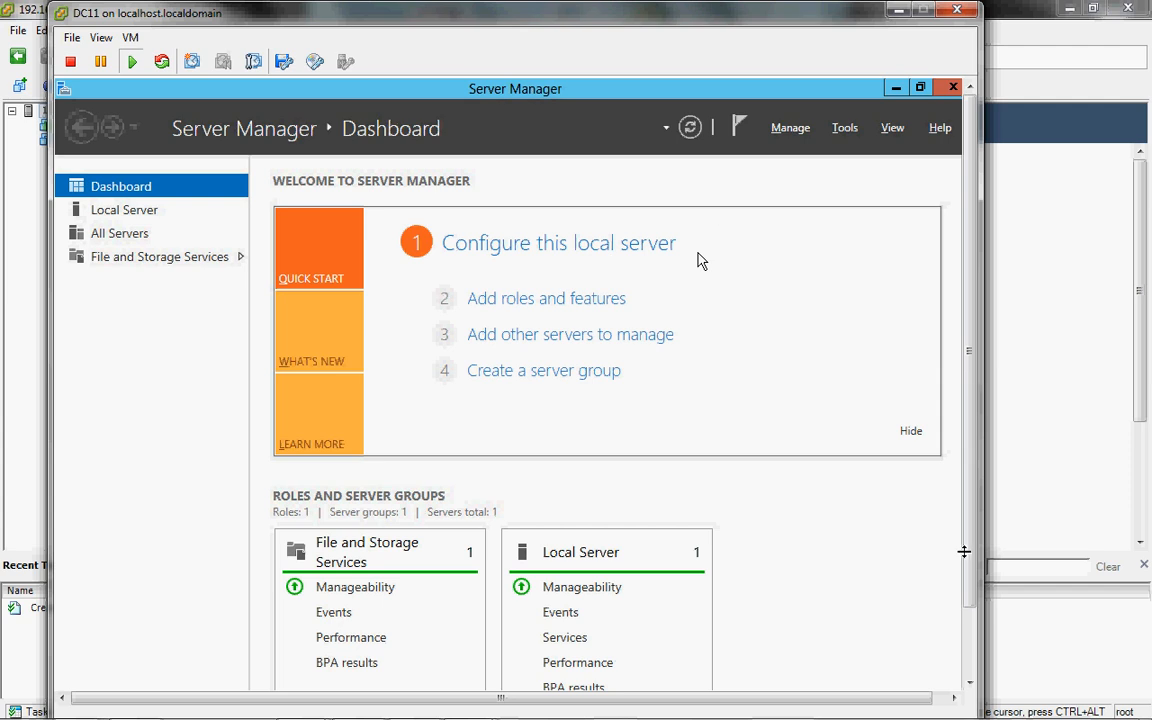
scroll(967, 624, "down", 2)
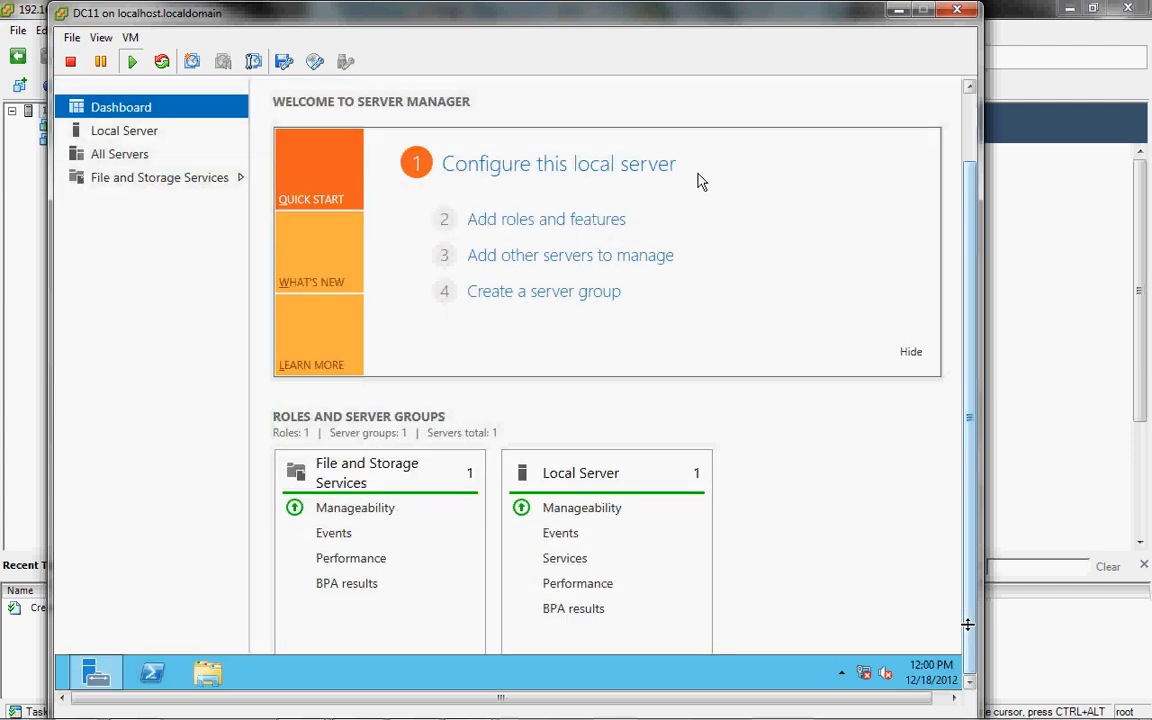
scroll(967, 610, "up", 2)
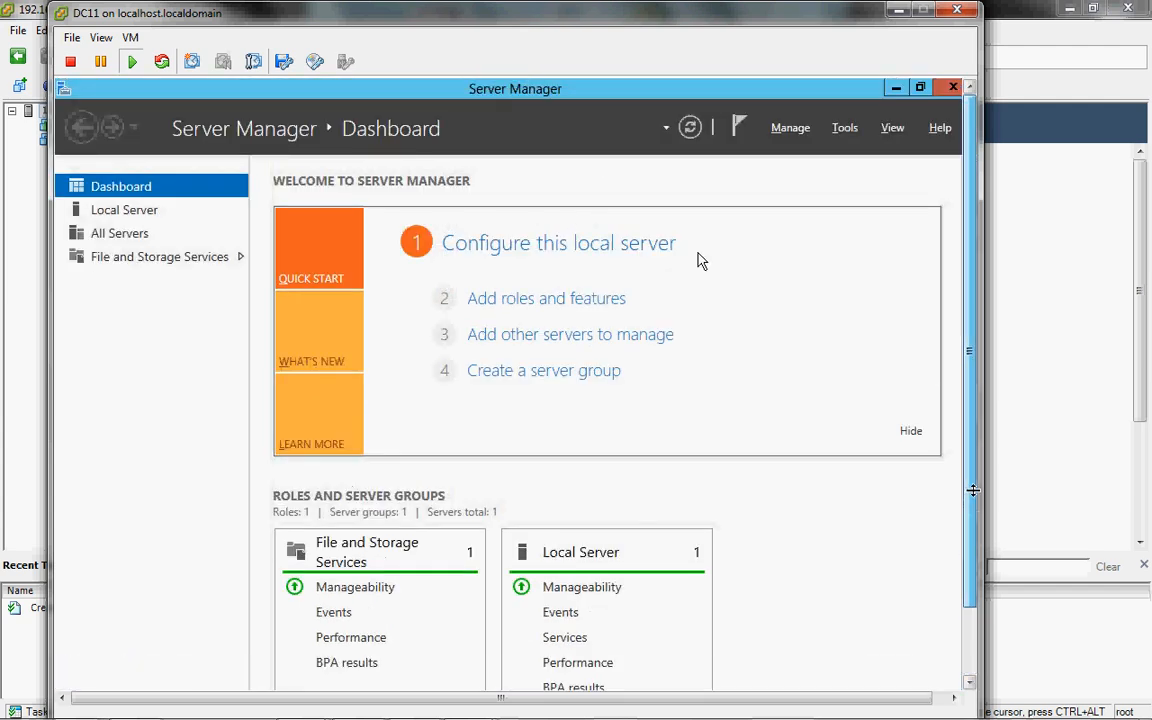
left_click_drag(973, 490, 977, 560)
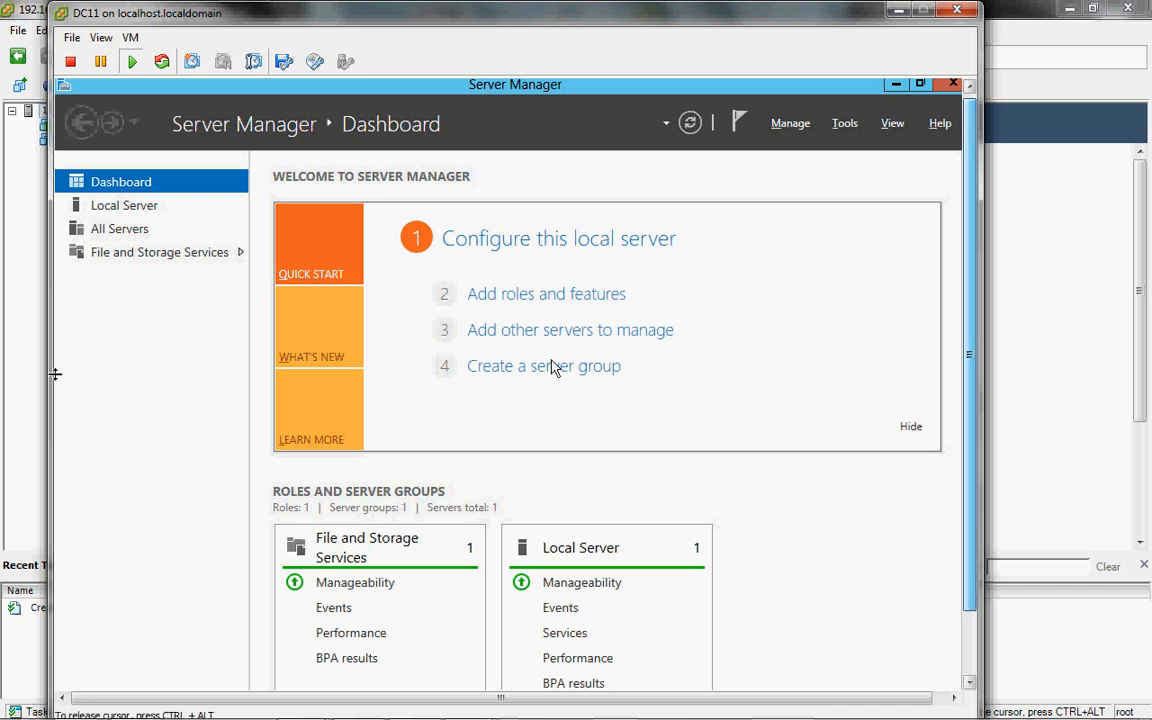
left_click(184, 262)
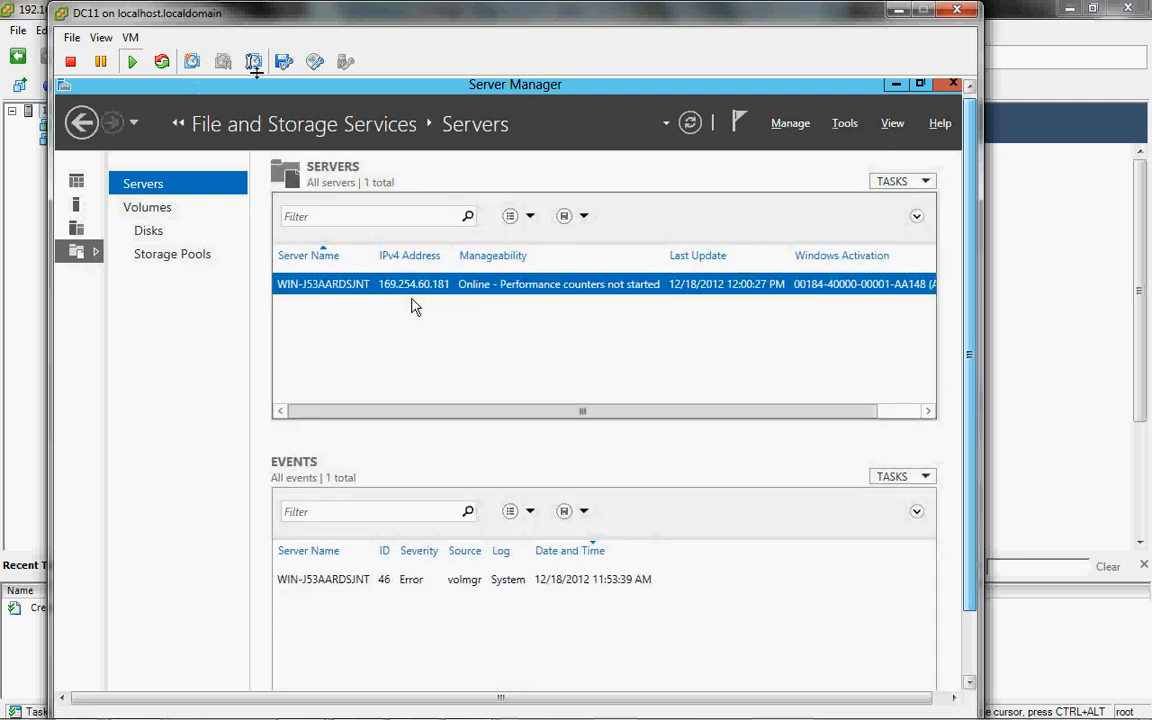
- Disconnect DC11's CD/DVD drive 1 from the datastore image and confirm the disconnection
left_click(315, 61)
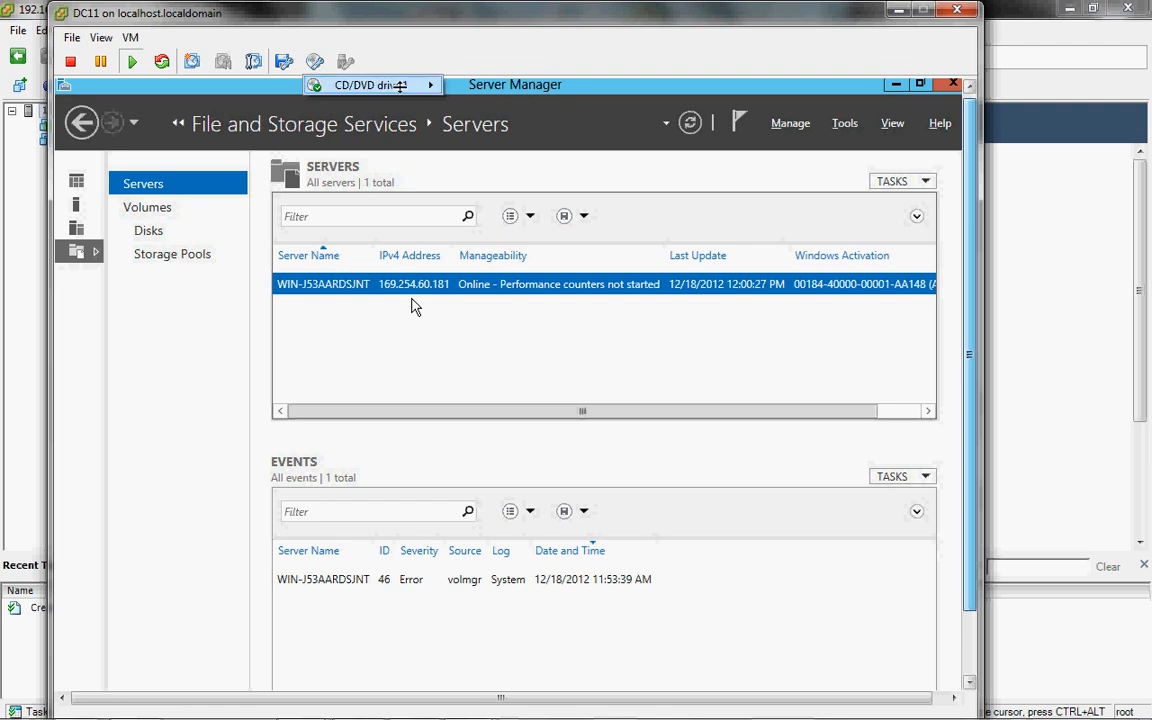
mouse_move(399, 86)
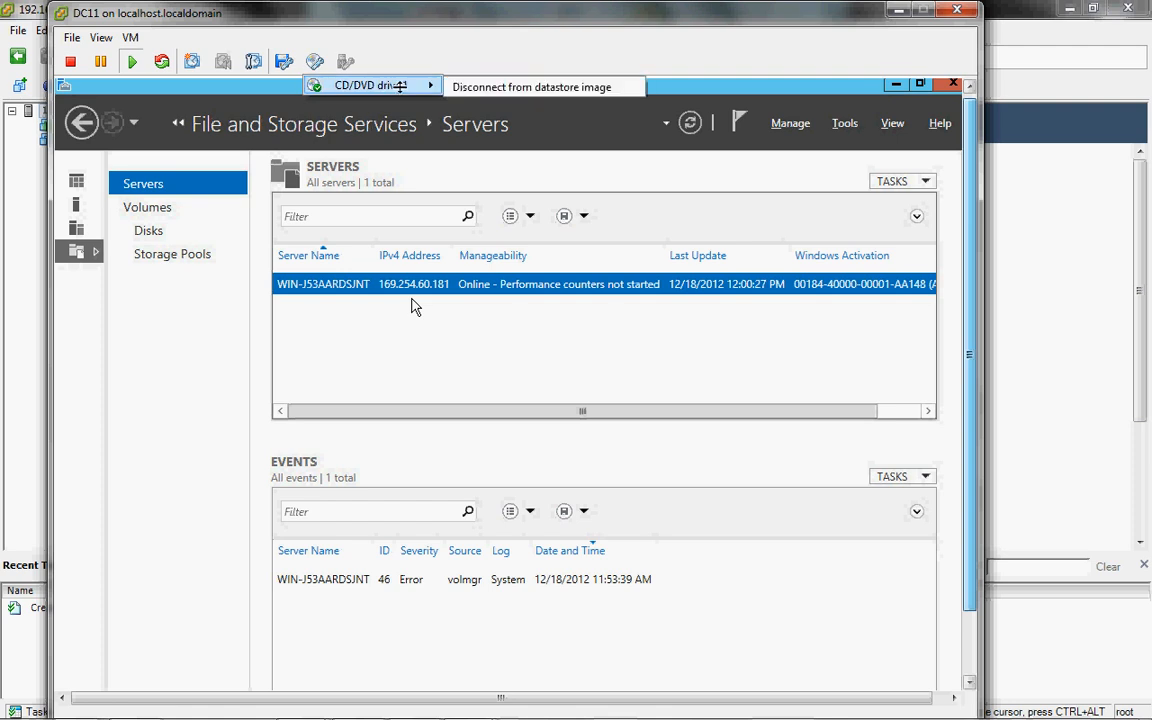
left_click(484, 86)
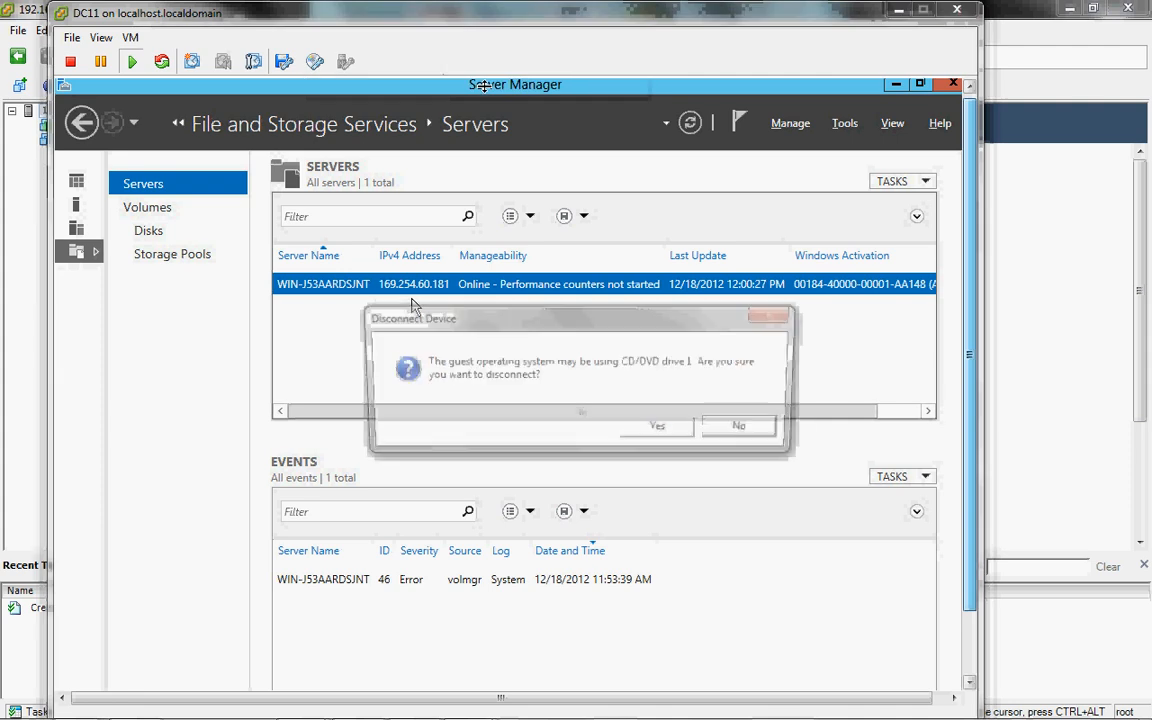
left_click(665, 430)
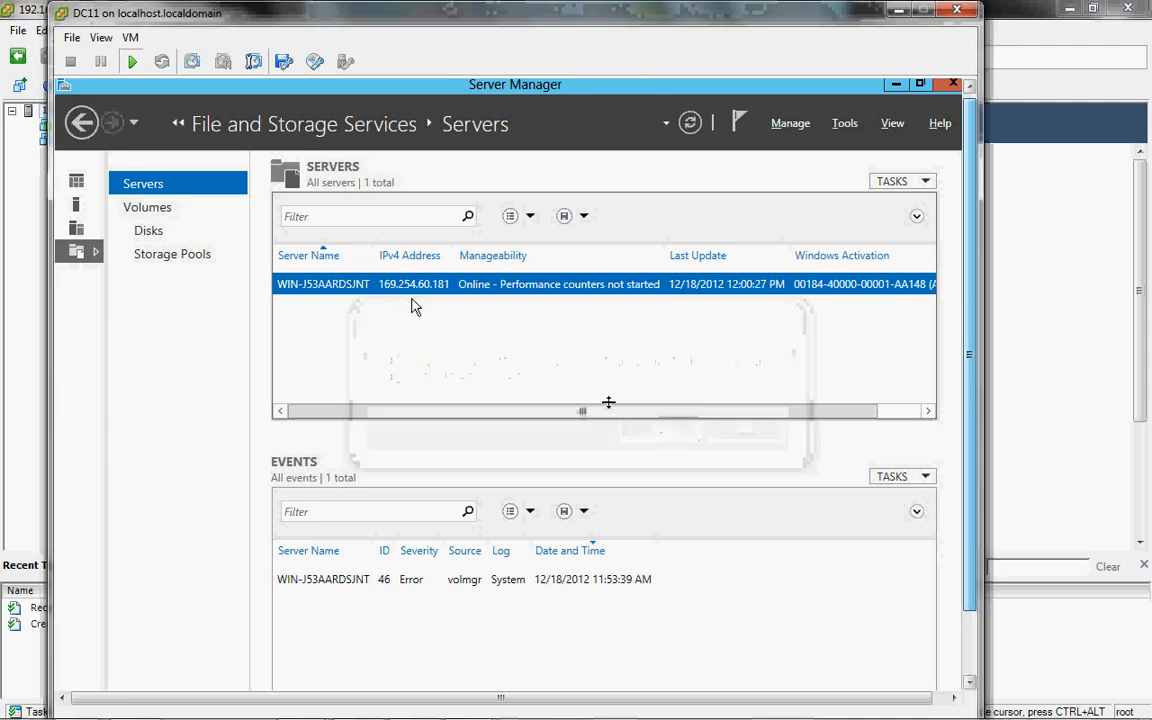
- Start the Install/Upgrade VMware Tools command for the DC11 guest and accept the installation notice
left_click(131, 38)
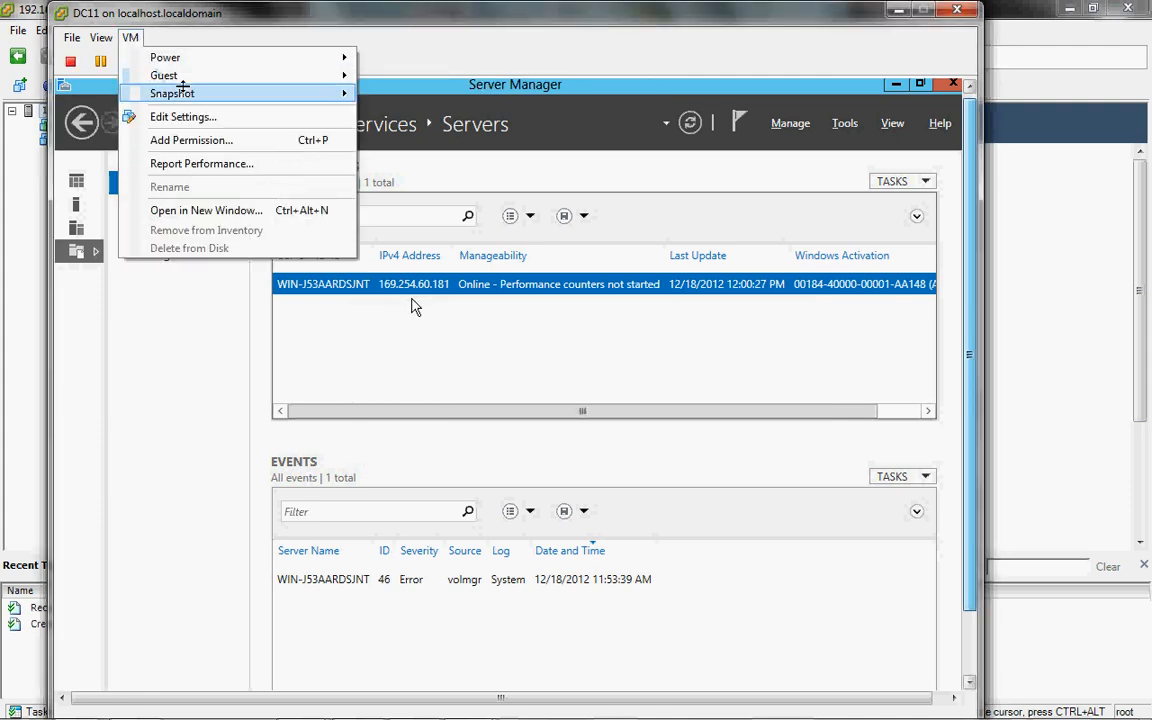
mouse_move(206, 72)
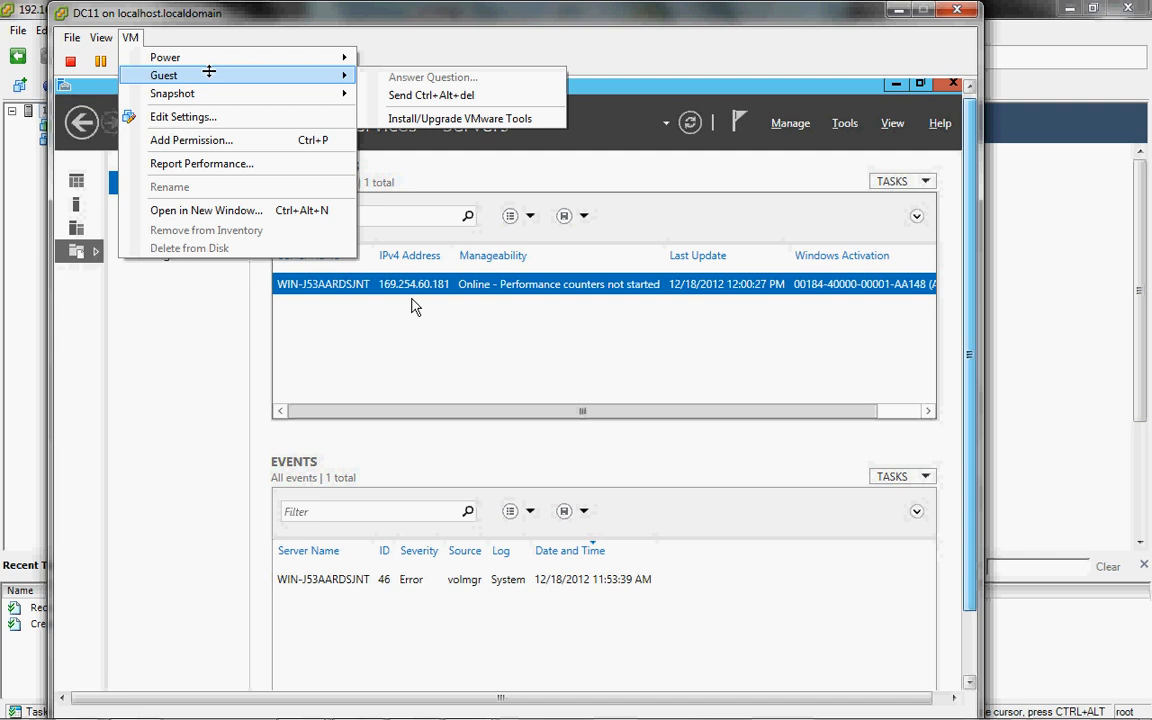
left_click(455, 118)
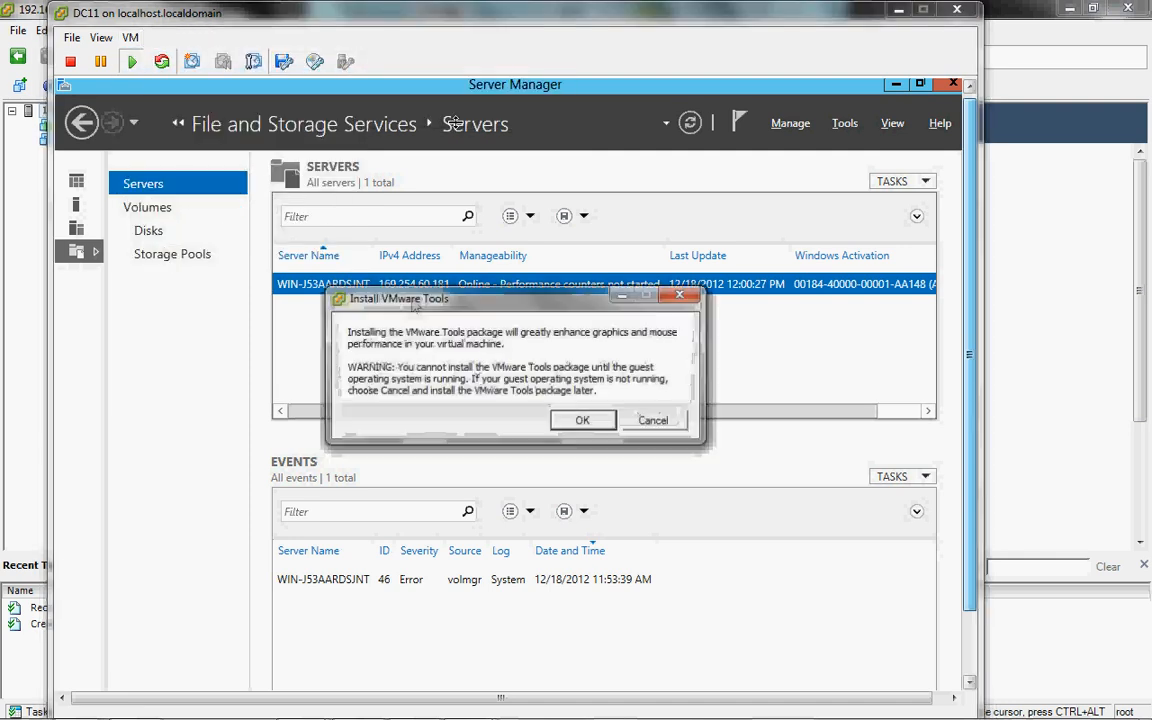
left_click(588, 421)
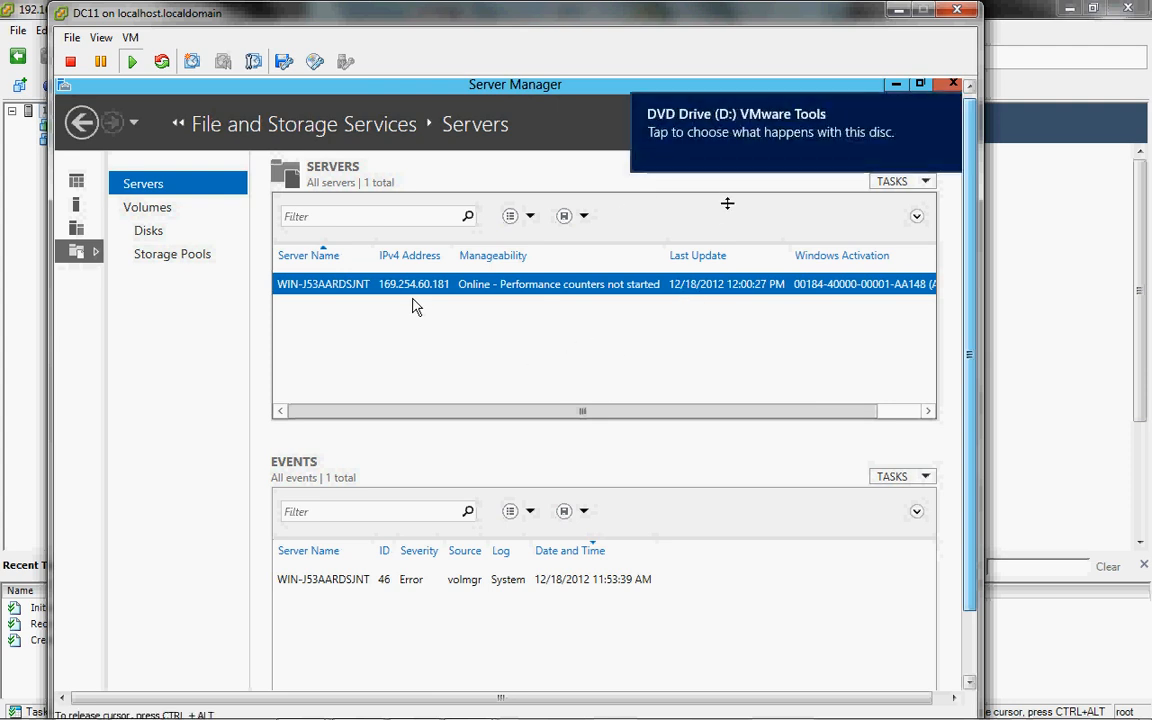
- Install VMware Tools on DC11 from the mounted disc with the Typical setup type, and postpone the system restart
left_click(640, 132)
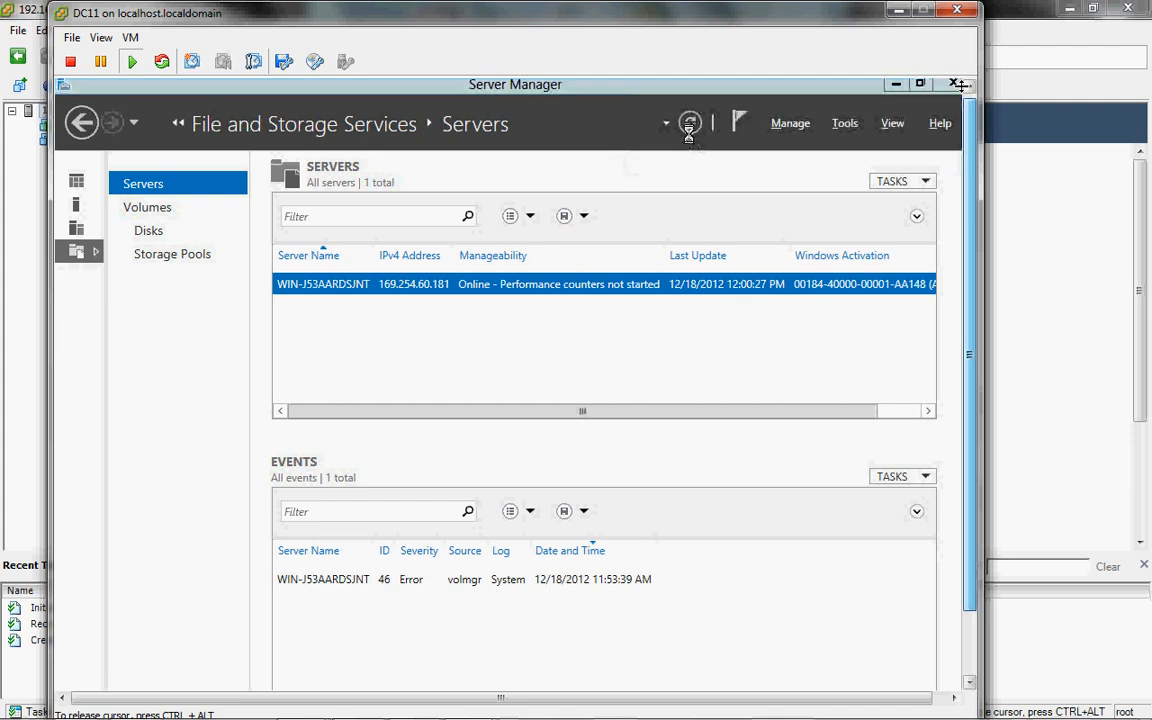
left_click(700, 226)
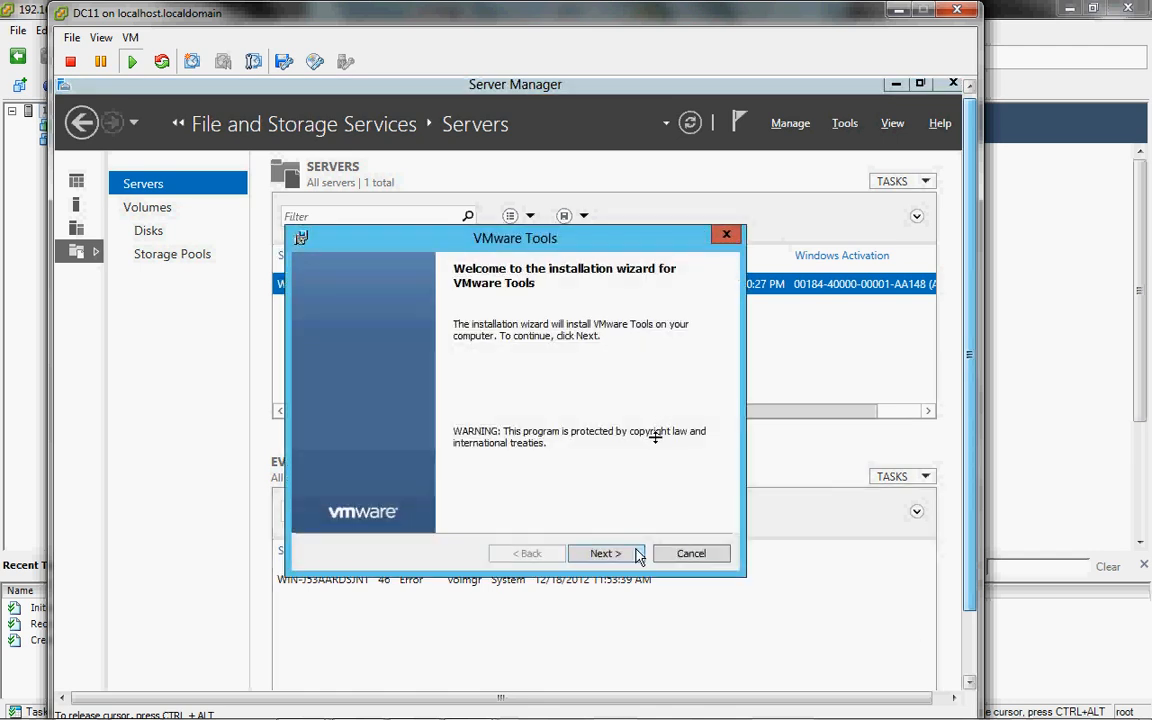
left_click(638, 555)
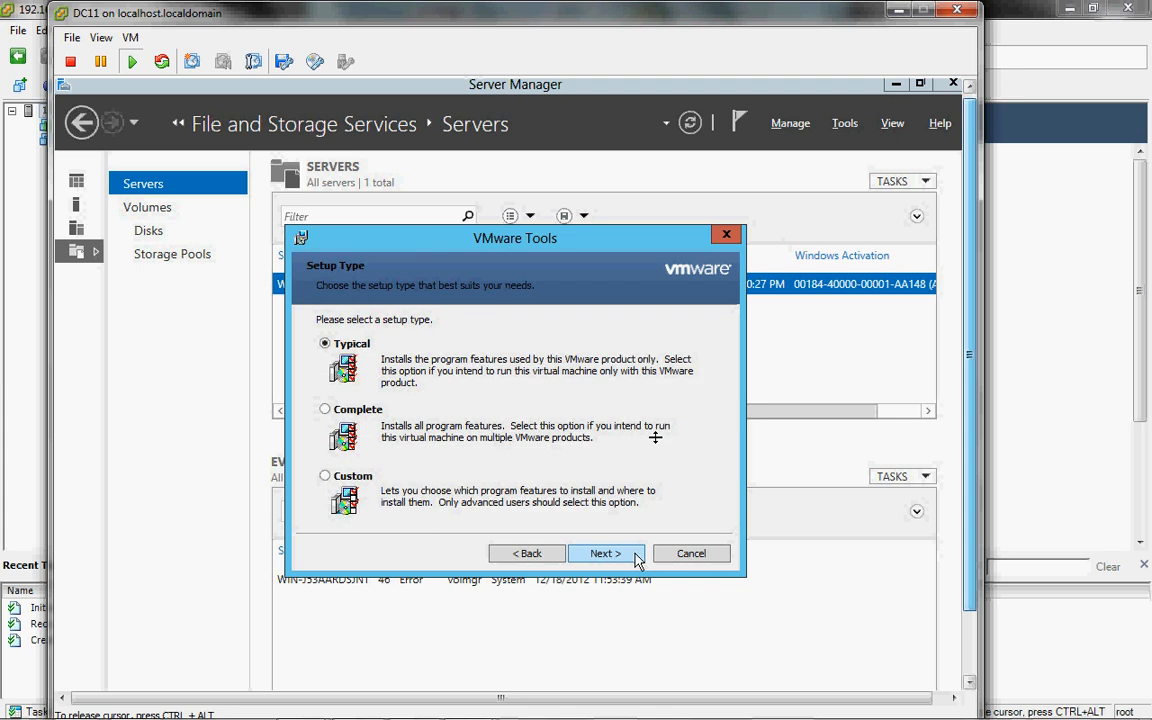
left_click(637, 556)
left_click(636, 555)
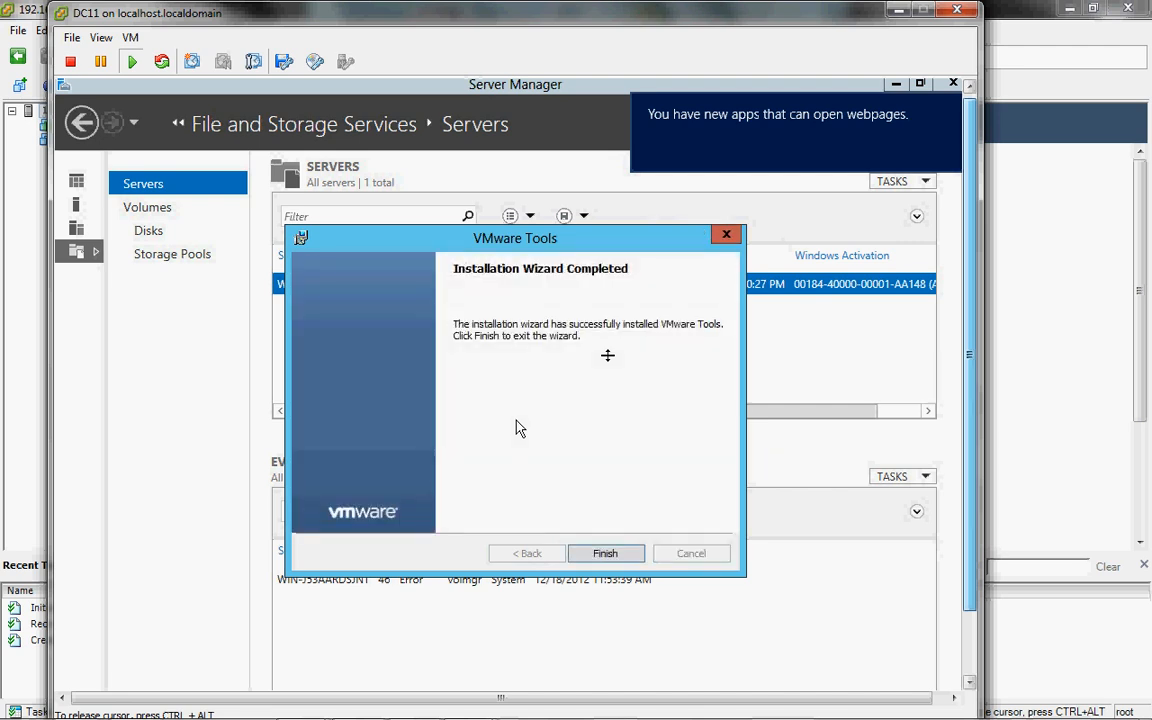
left_click(627, 560)
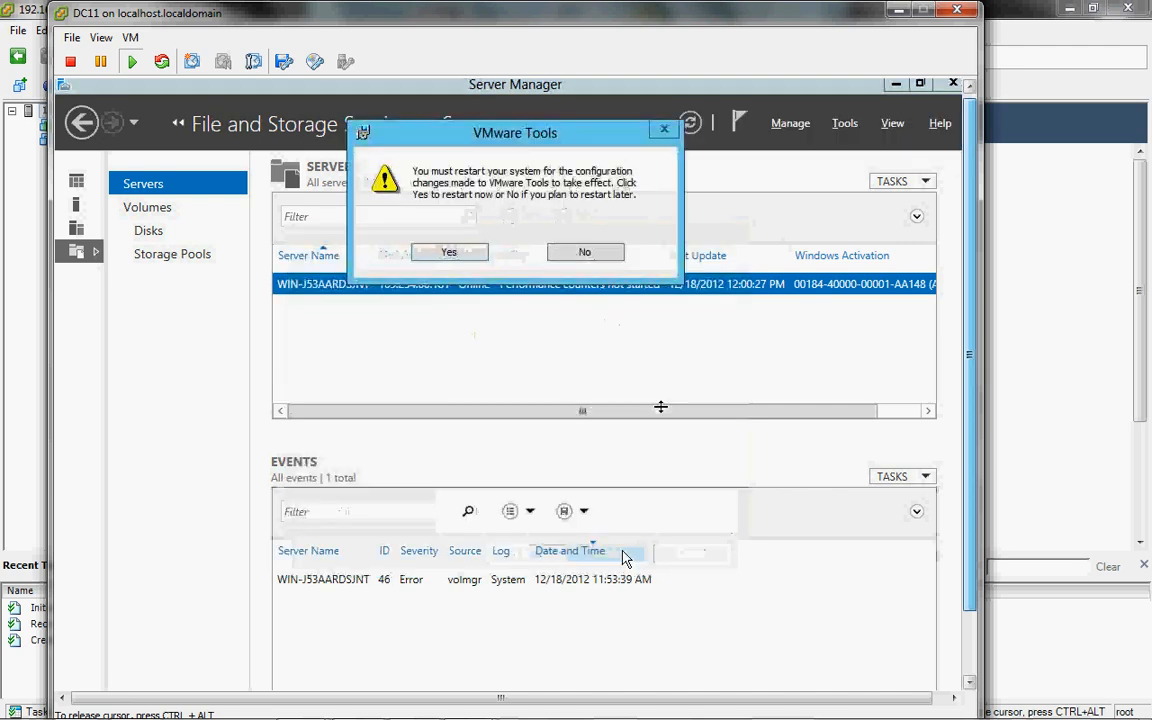
left_click(584, 257)
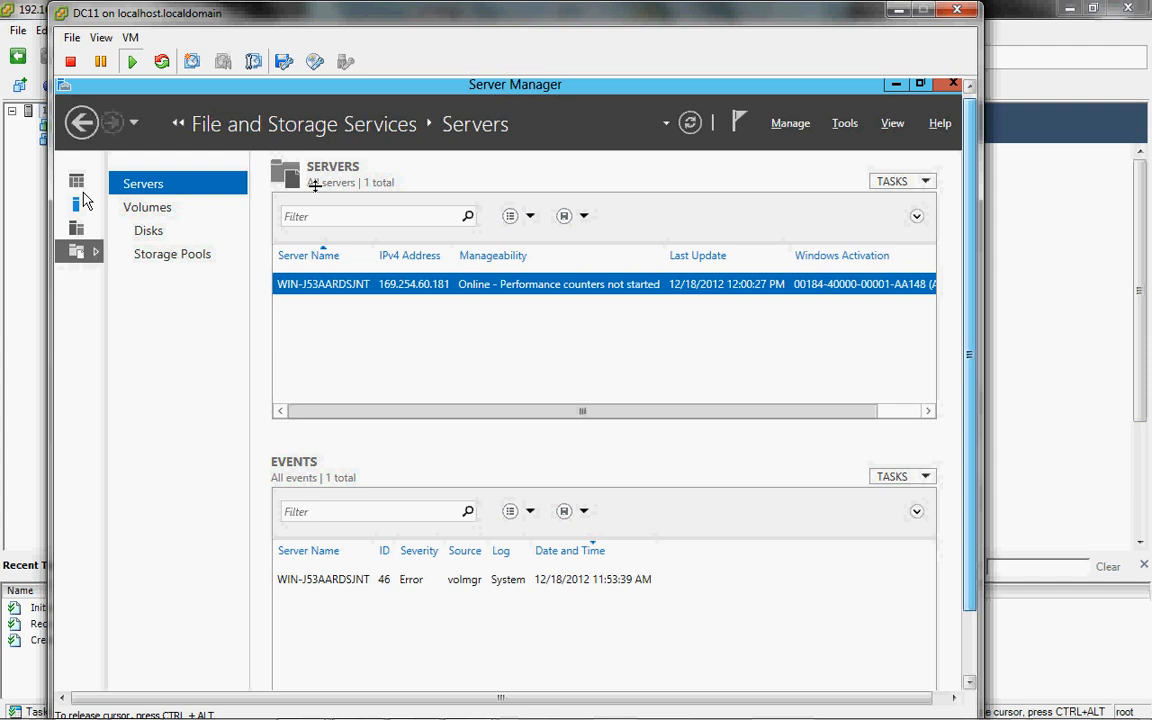
- Review the server's volumes, disks and storage pools under File and Storage Services
left_click(165, 212)
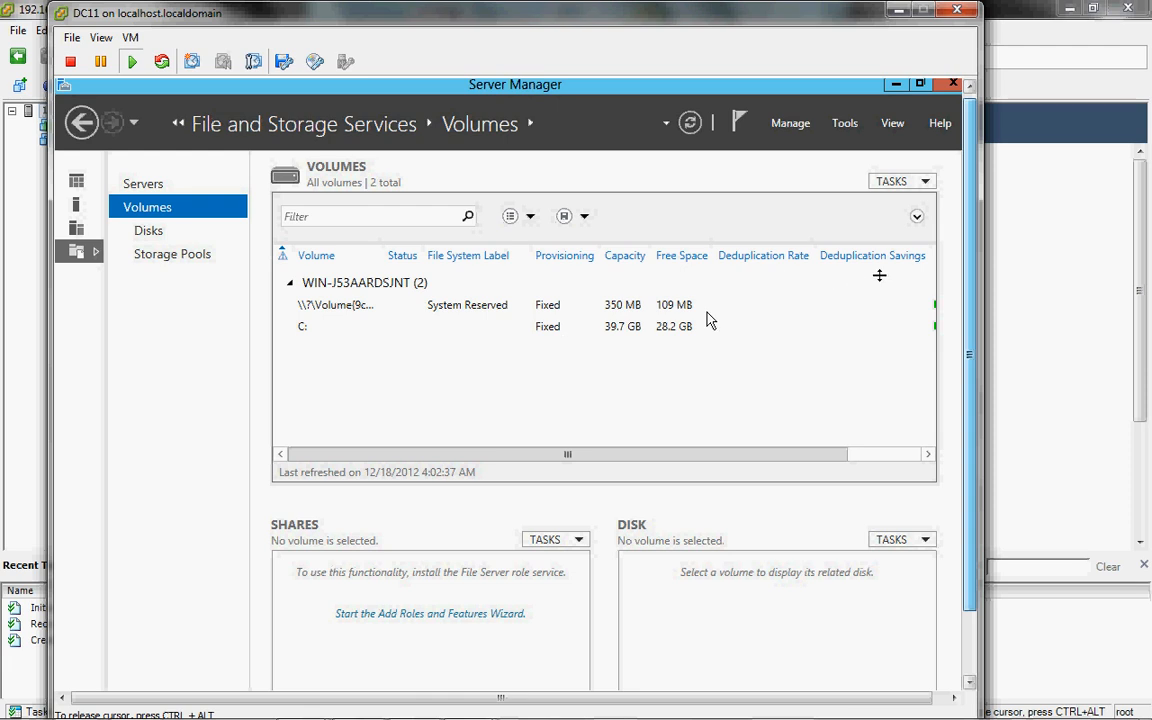
left_click(150, 232)
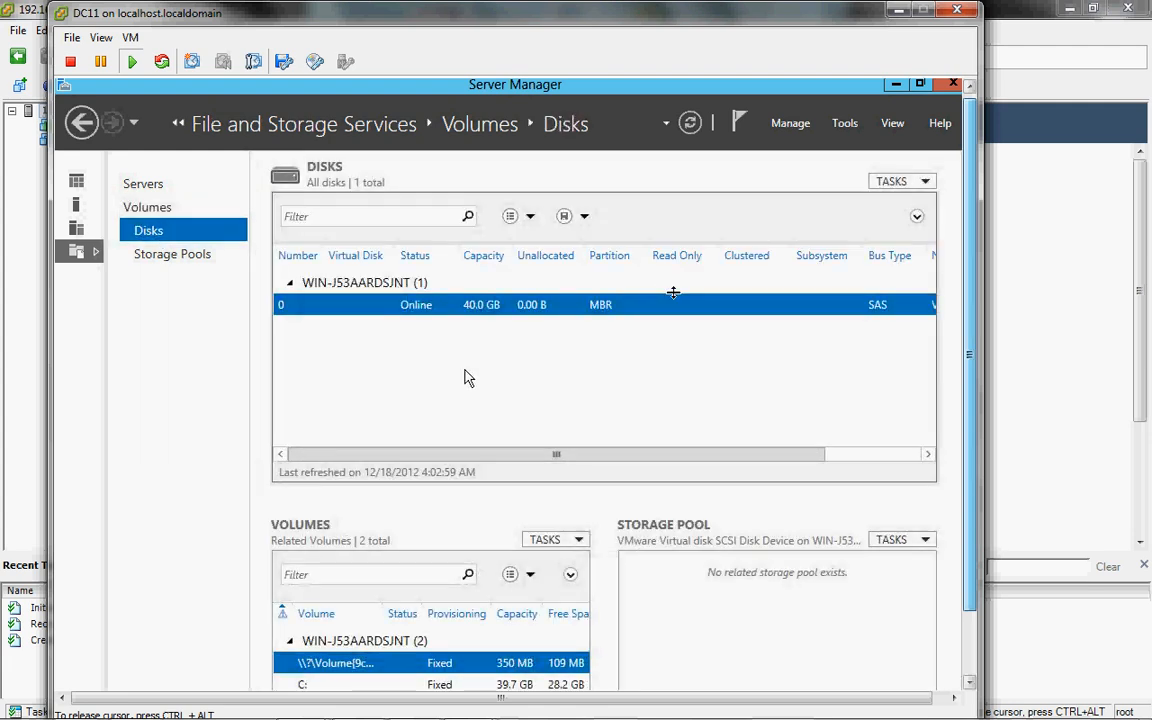
right_click(548, 318)
left_click(519, 311)
left_click(212, 264)
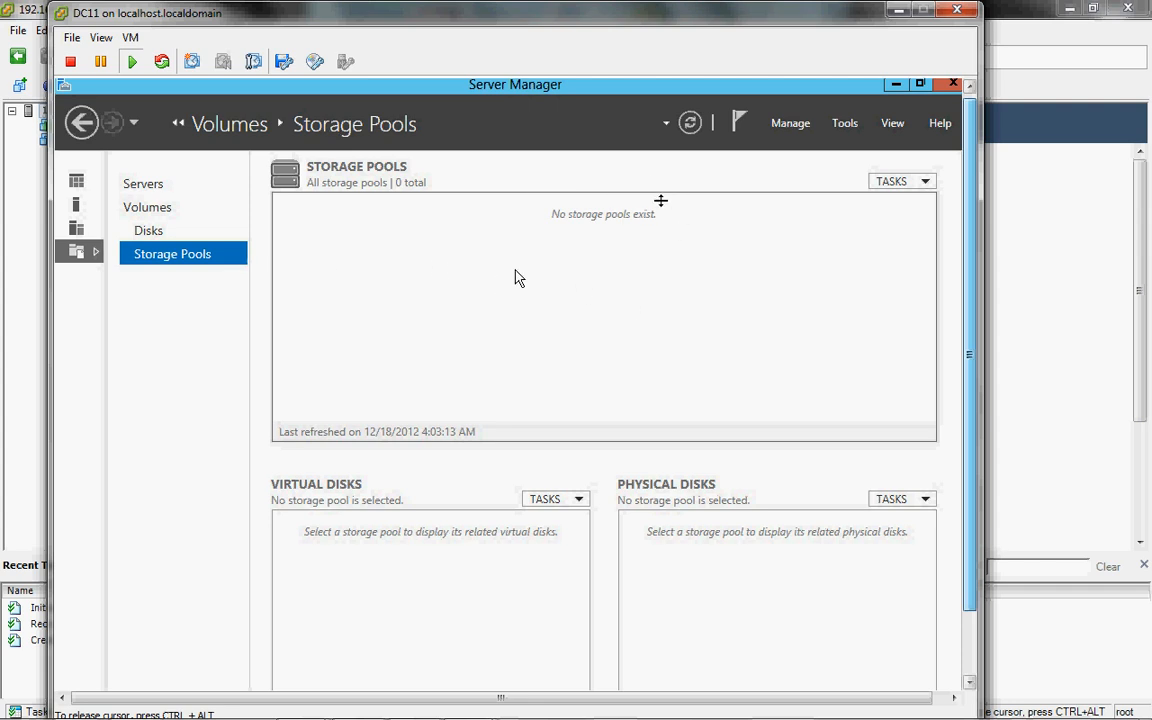
- View the Local Server properties and look at the computer name settings without changing them
left_click(75, 207)
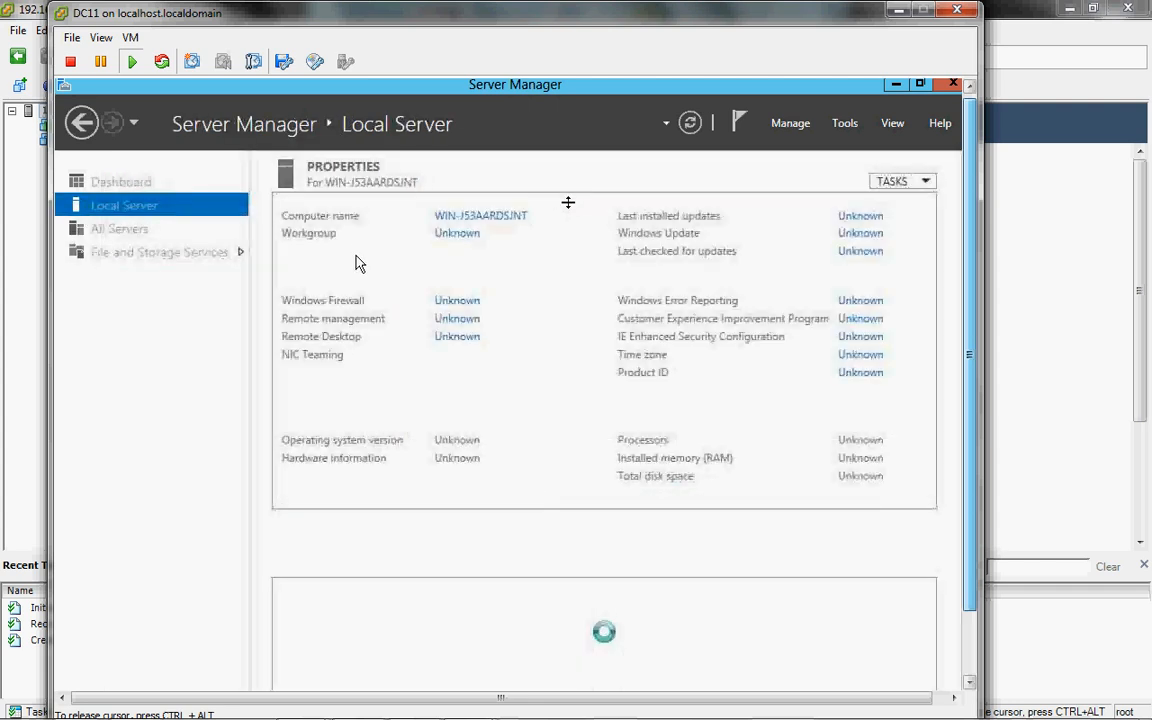
left_click(467, 218)
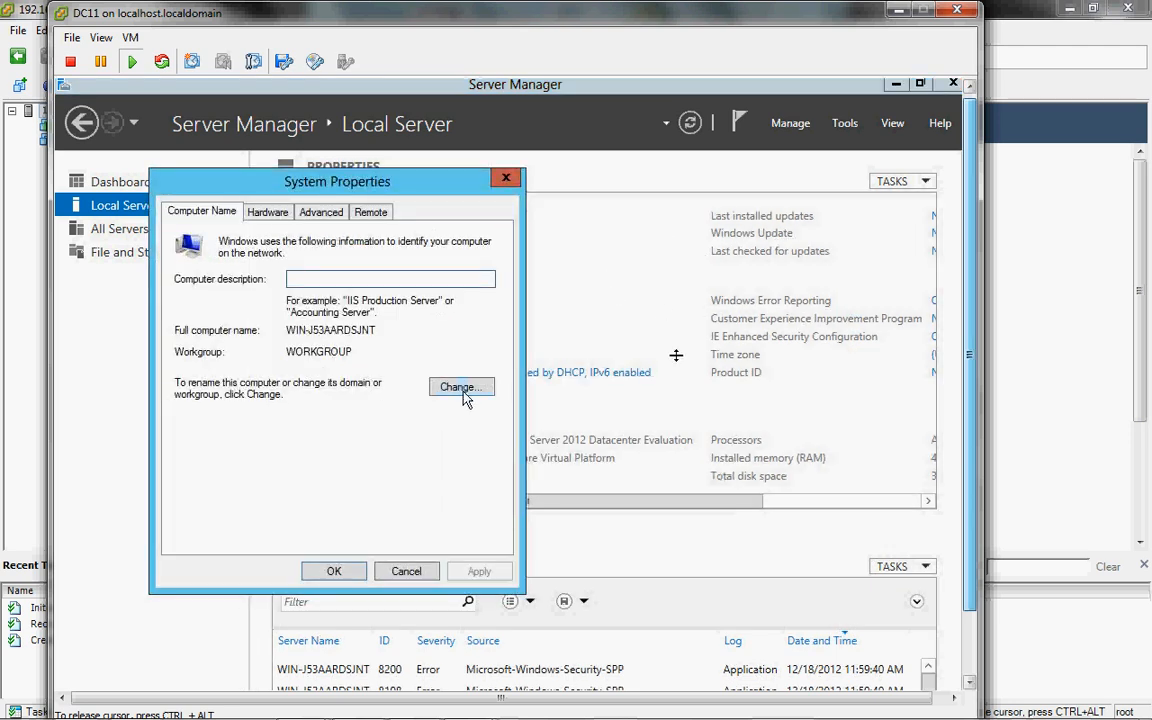
left_click(506, 180)
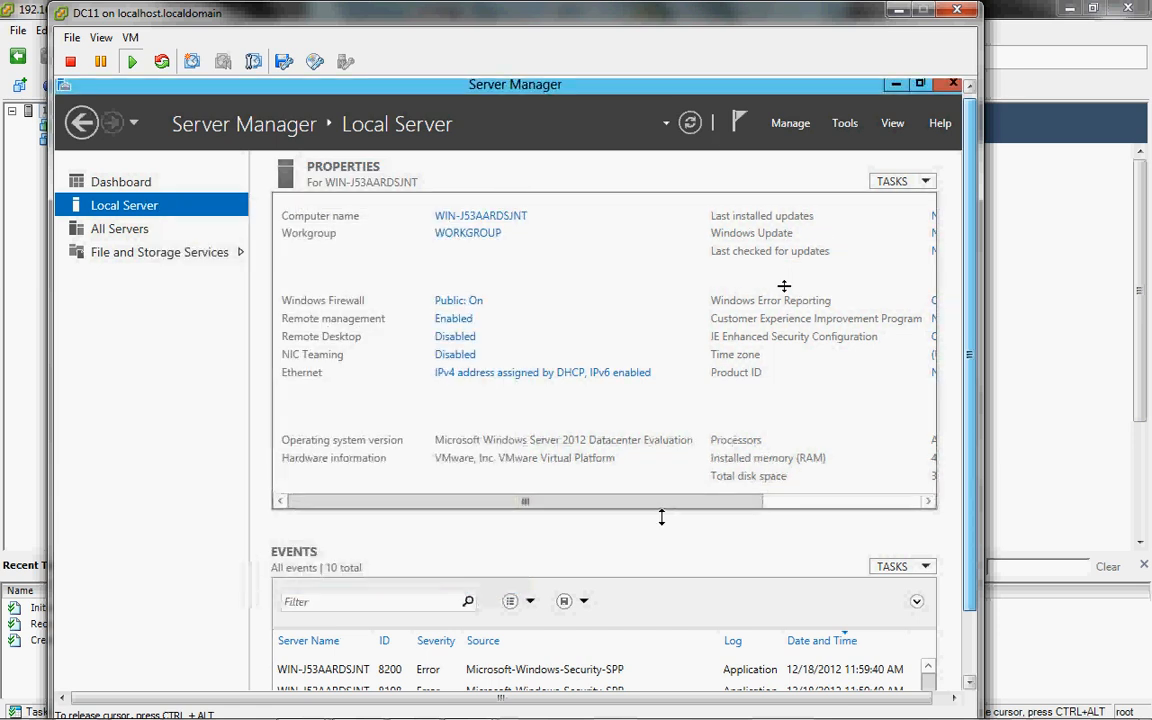
- Open the Ethernet connection's TCP/IPv4 properties and choose to use a manually specified IP address
left_click(495, 373)
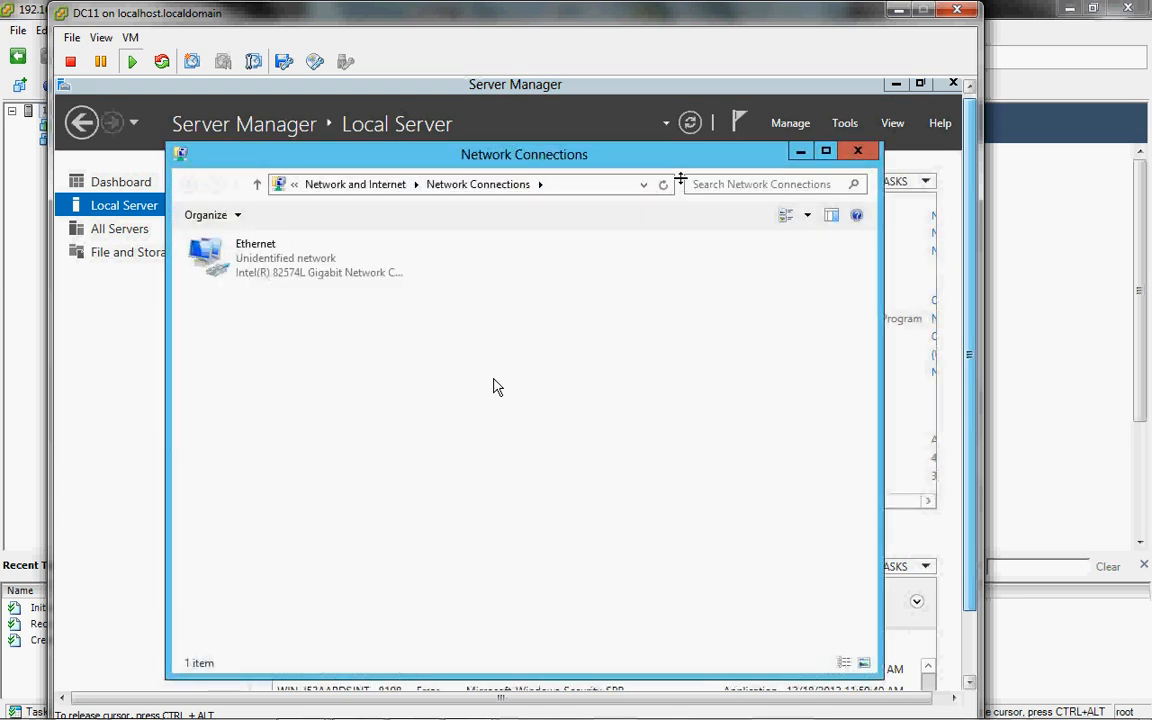
left_click(304, 278)
double_click(304, 278)
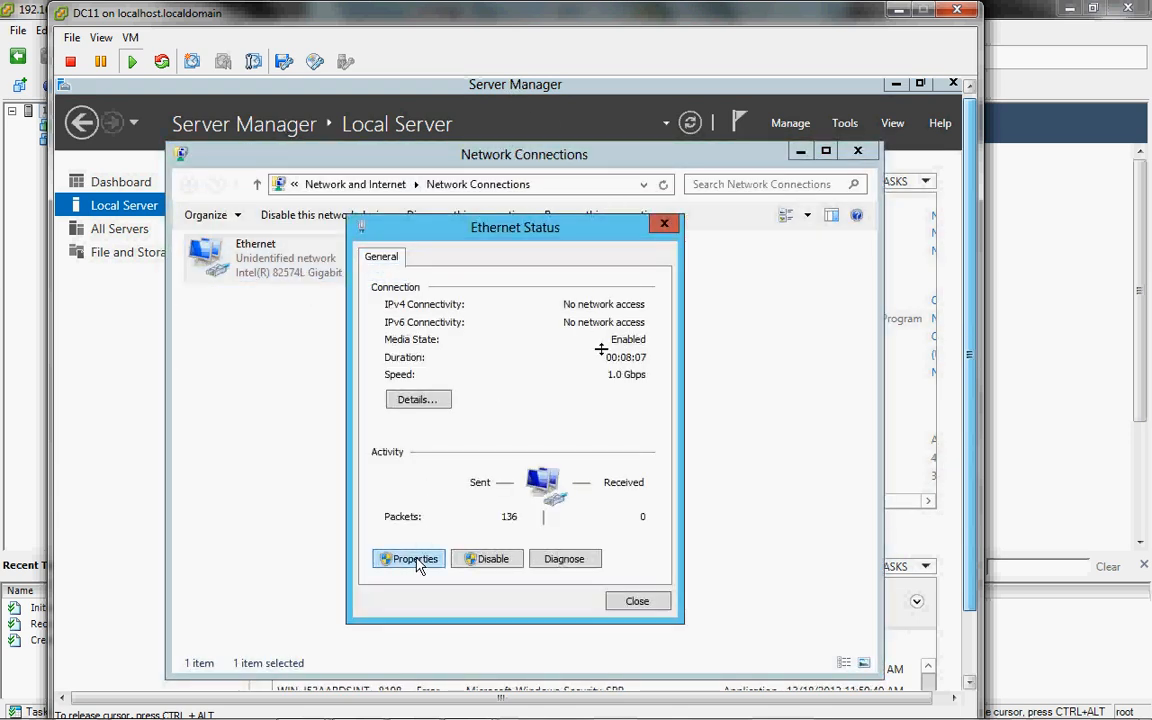
left_click(417, 558)
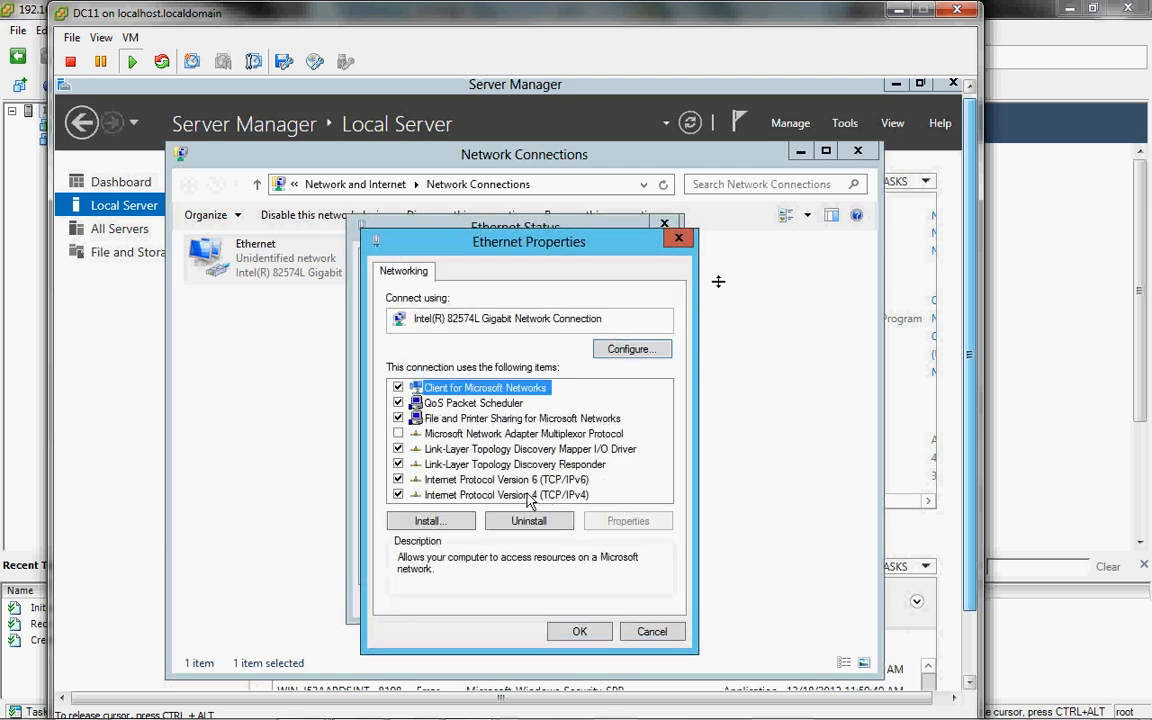
double_click(462, 496)
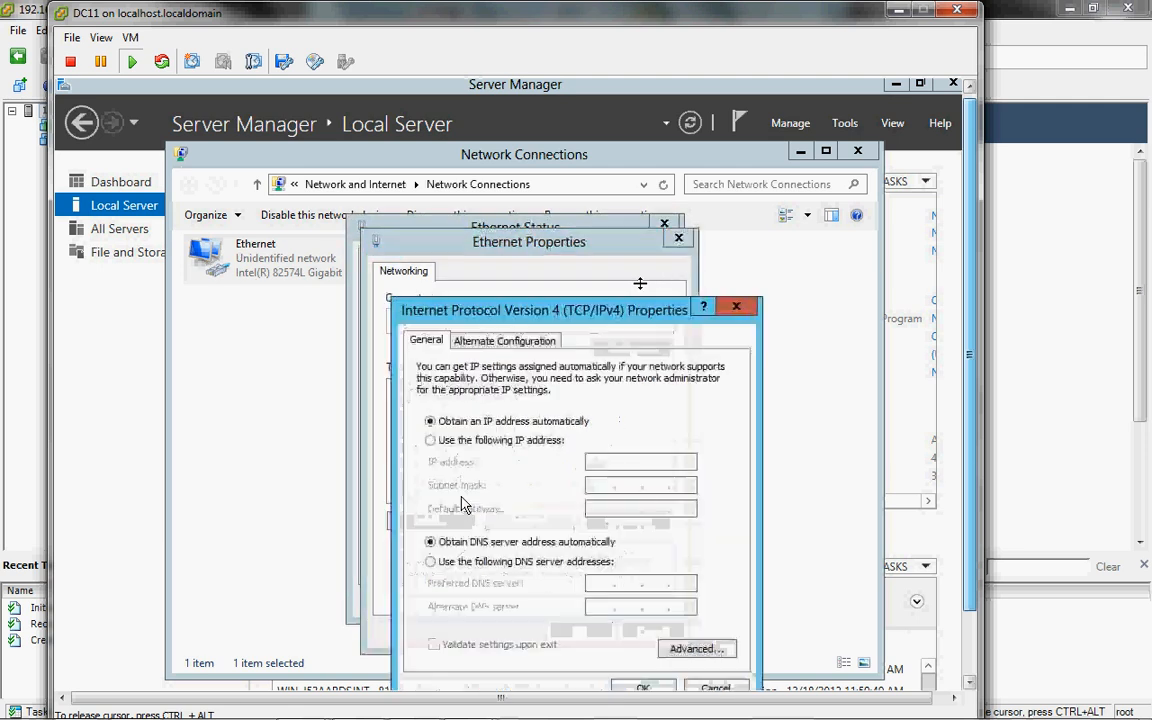
left_click(436, 440)
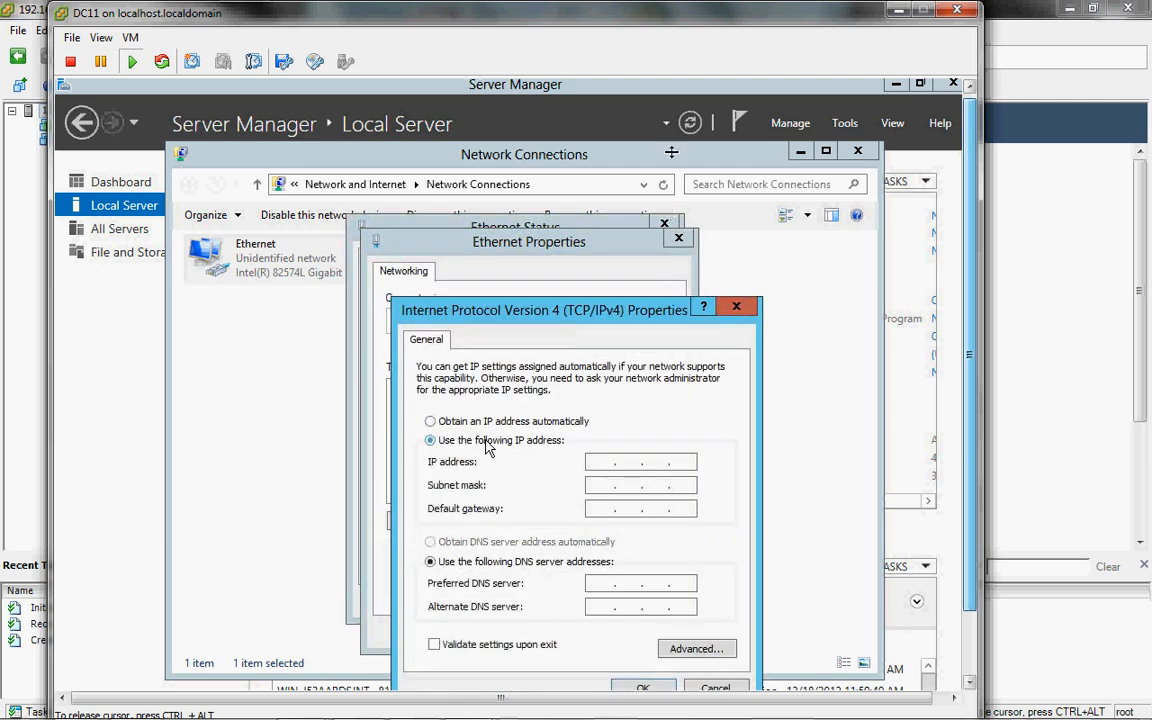
- Assign IP address 10.0.0.11, subnet mask 255.255.255.0, gateway 10.0.0.1 and preferred DNS server 127.0.0.1, and close the network windows
left_click_drag(510, 316, 468, 229)
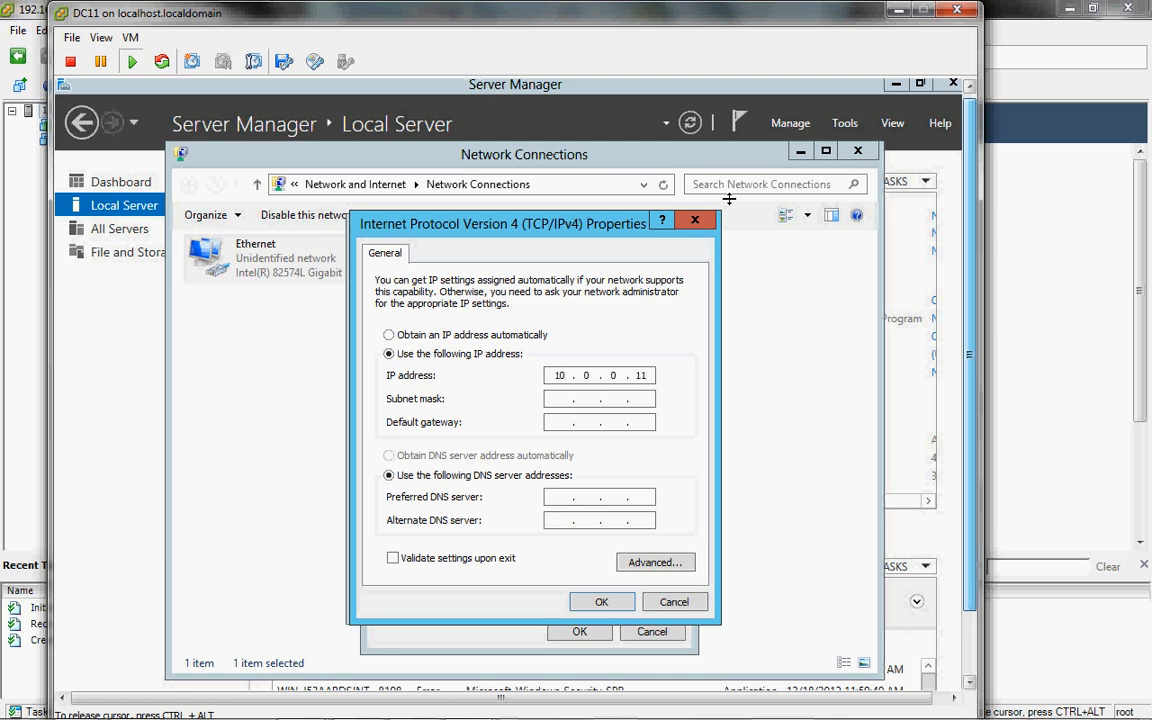
key("Tab")
type("255 . 255 . 255 . 0")
key("Tab")
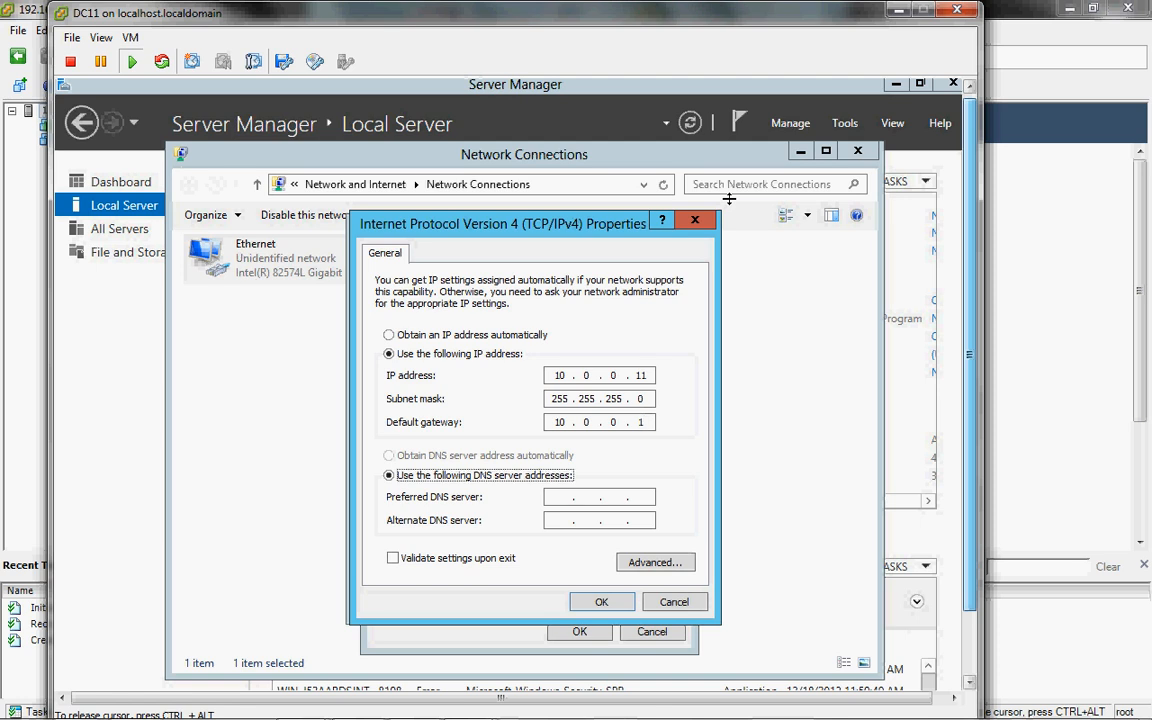
key("Tab")
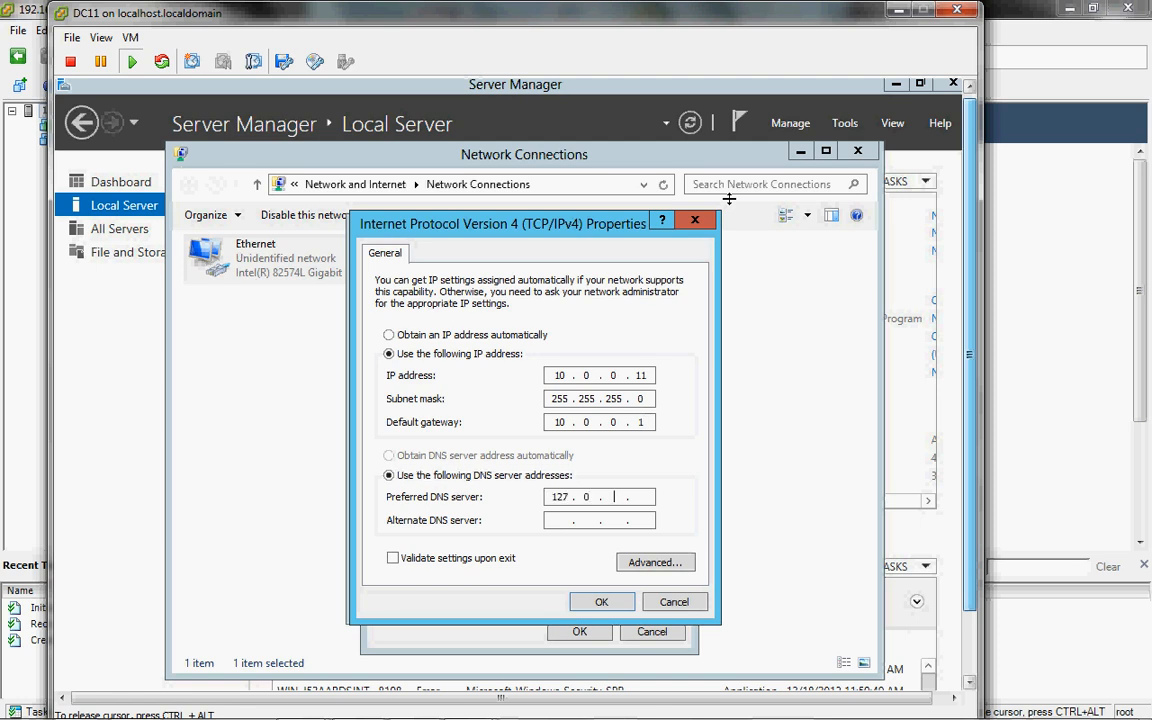
left_click(609, 604)
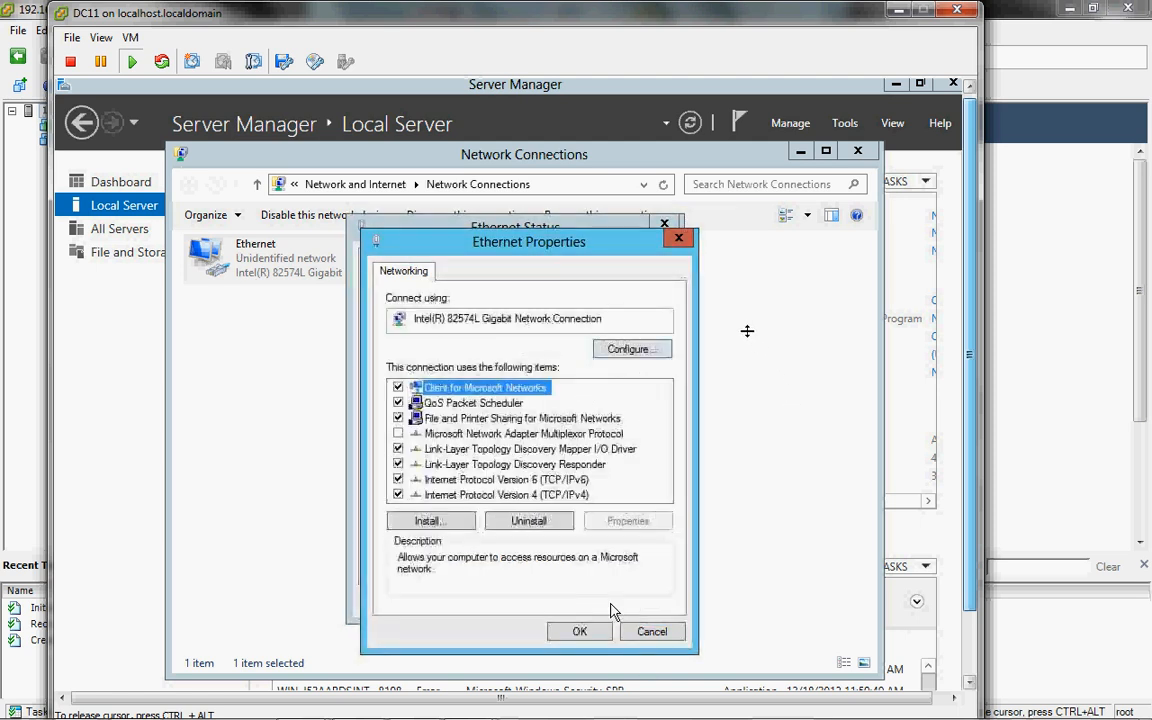
left_click(576, 634)
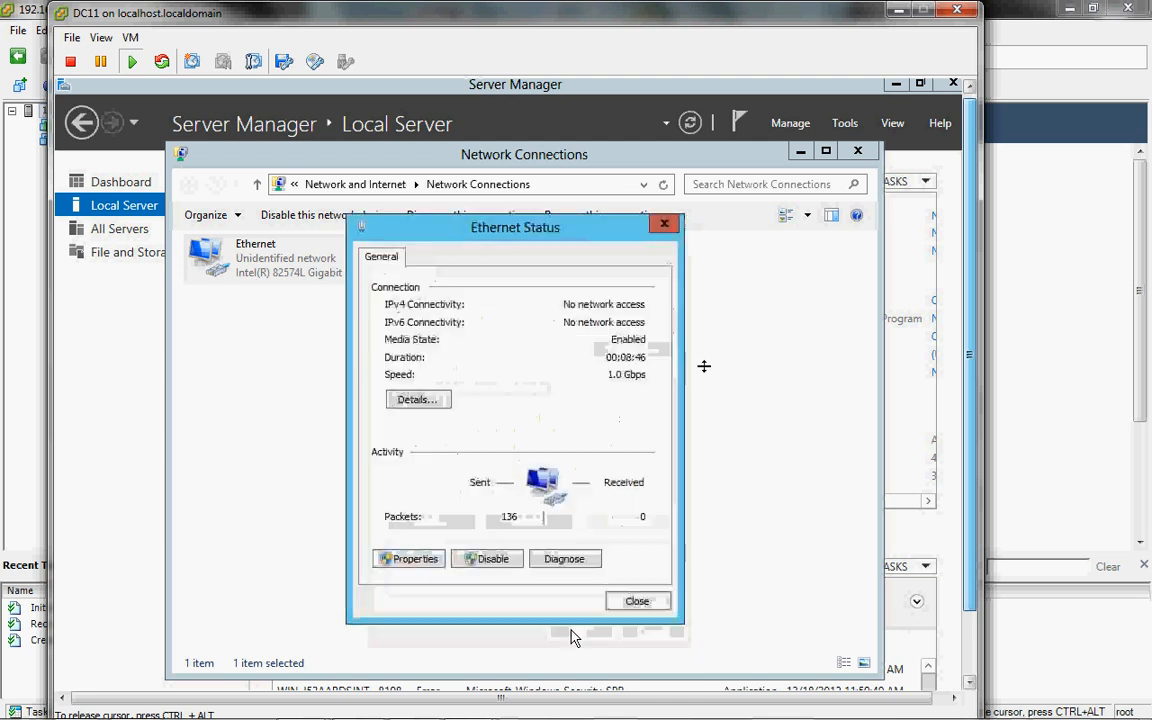
left_click(634, 601)
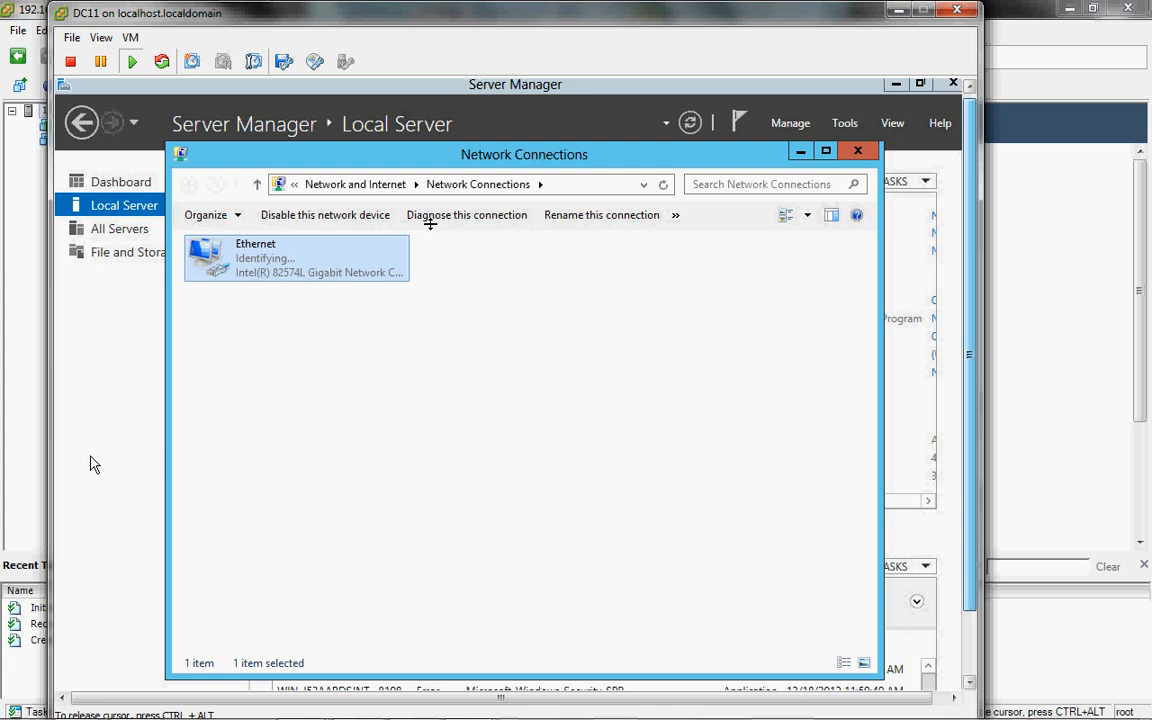
left_click(857, 151)
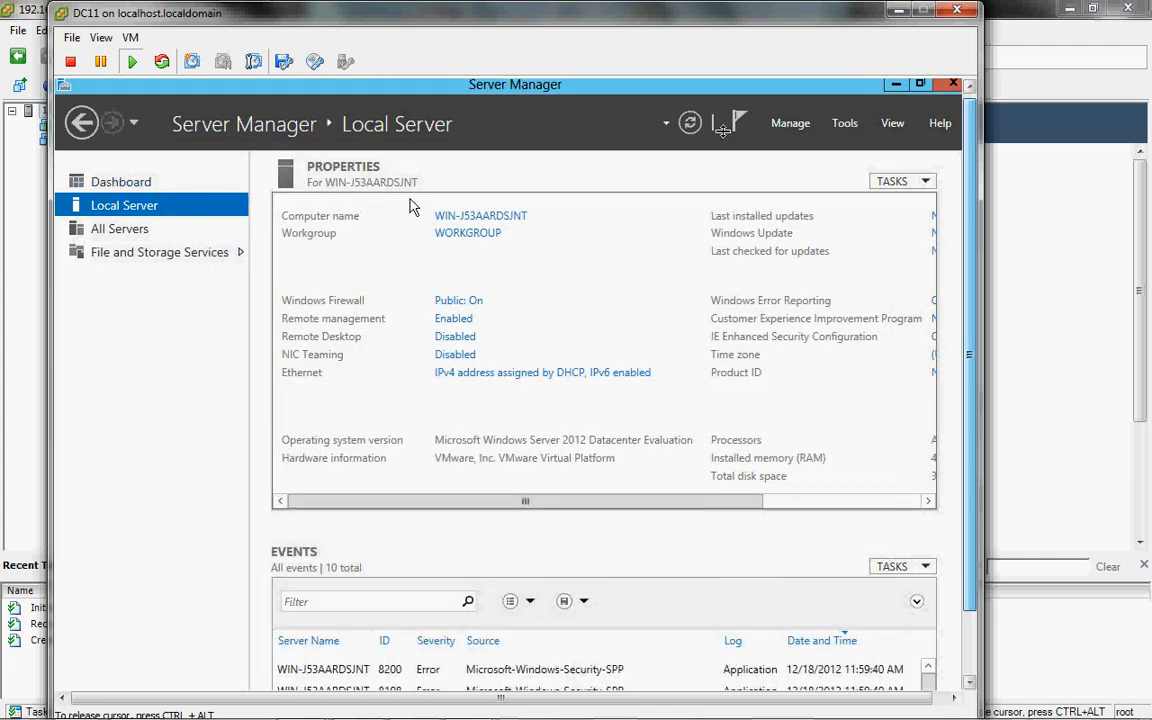
- Rename the computer to DC11, keep it in WORKGROUP, and restart it immediately to apply the change
left_click(460, 217)
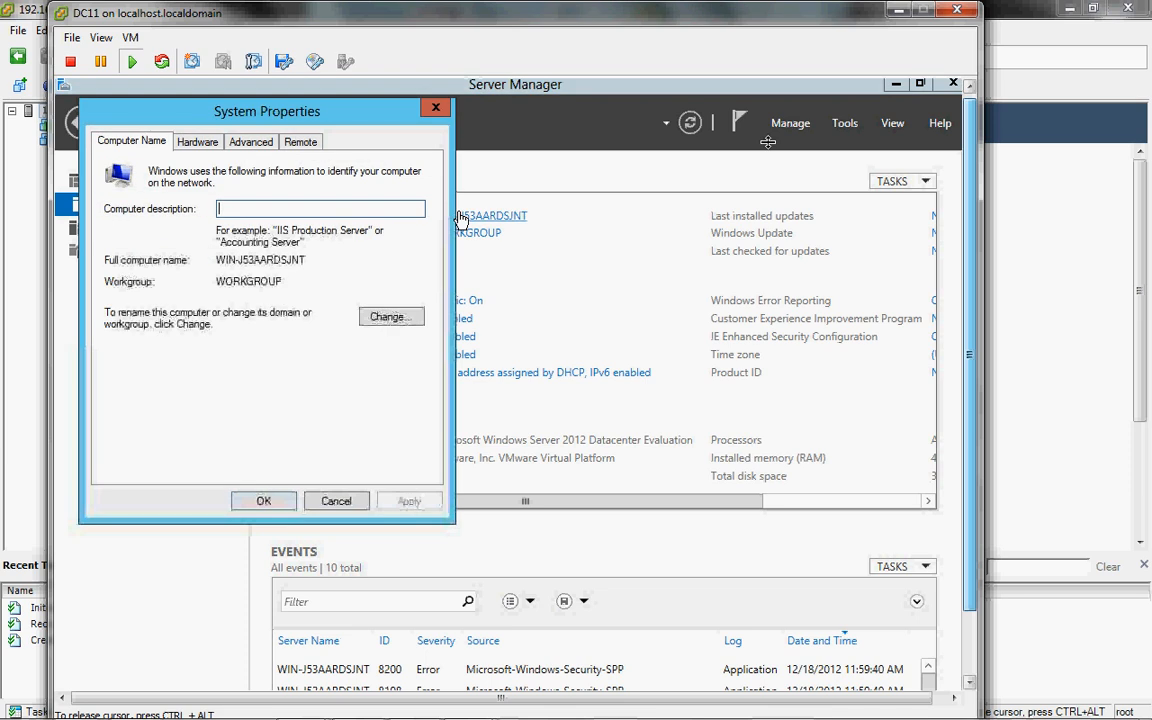
left_click(385, 316)
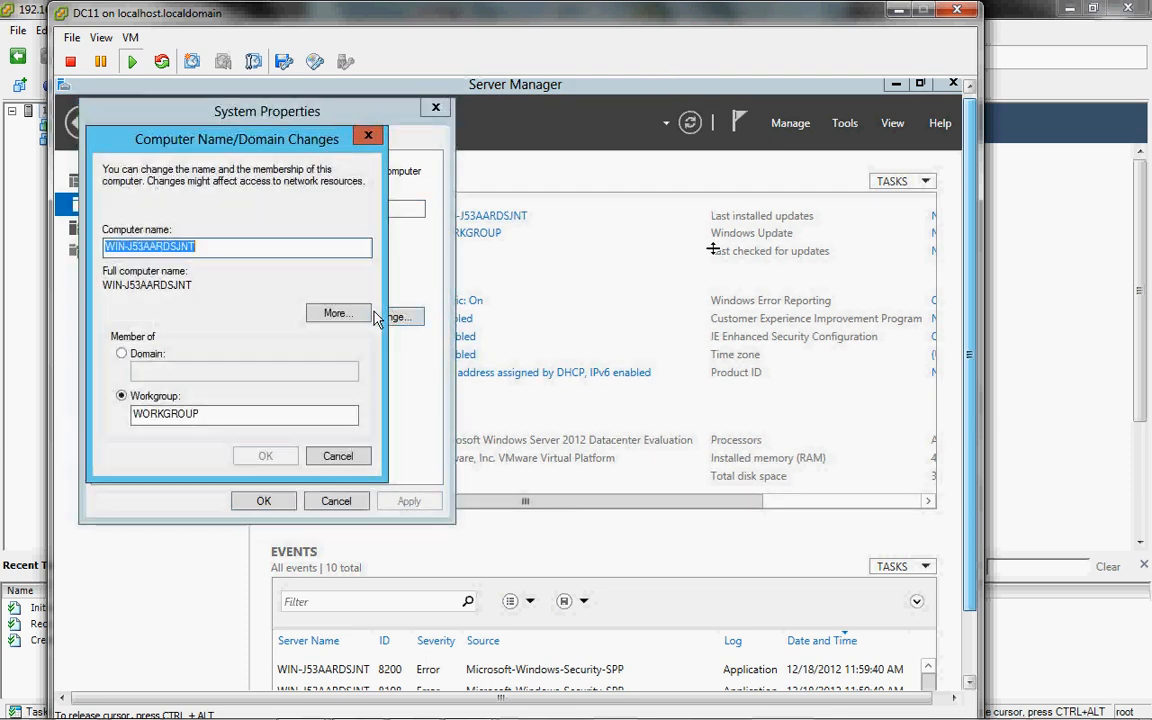
type("DC11")
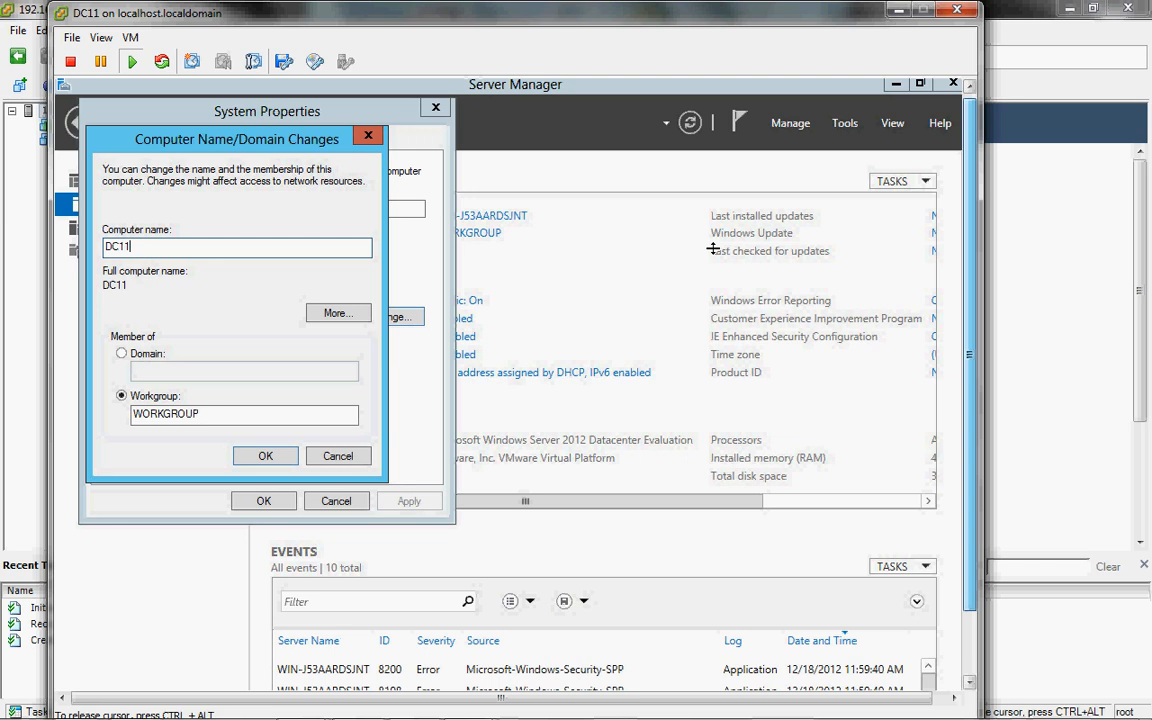
left_click(245, 458)
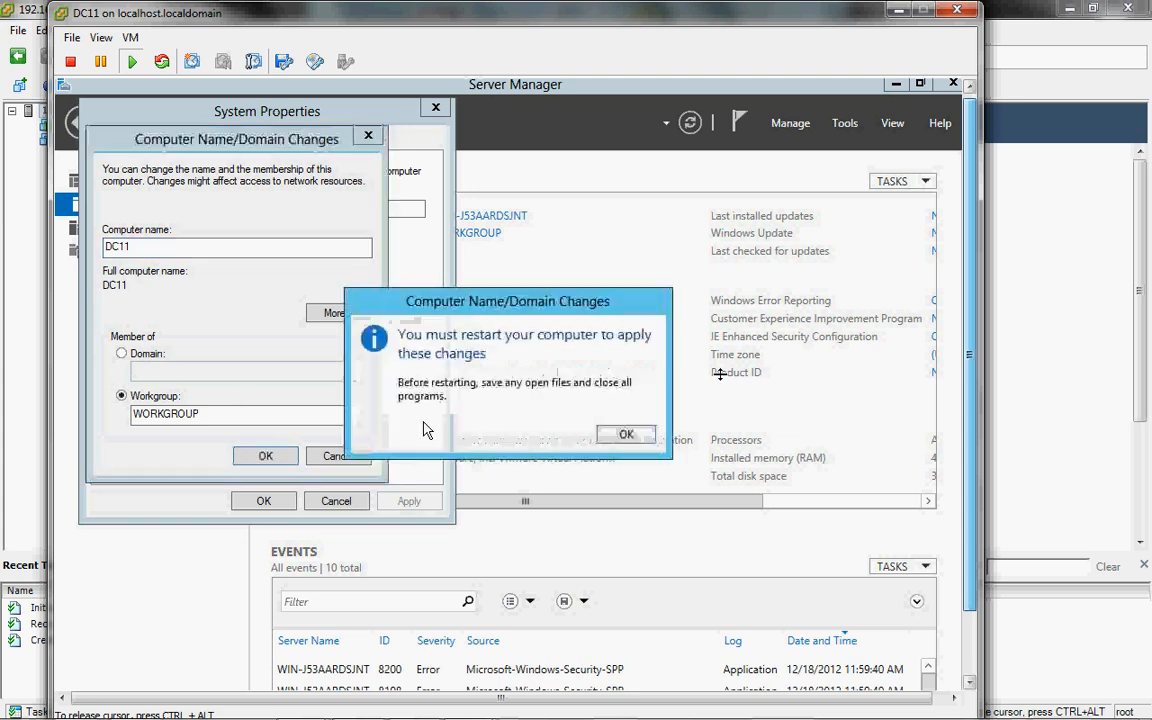
left_click(605, 435)
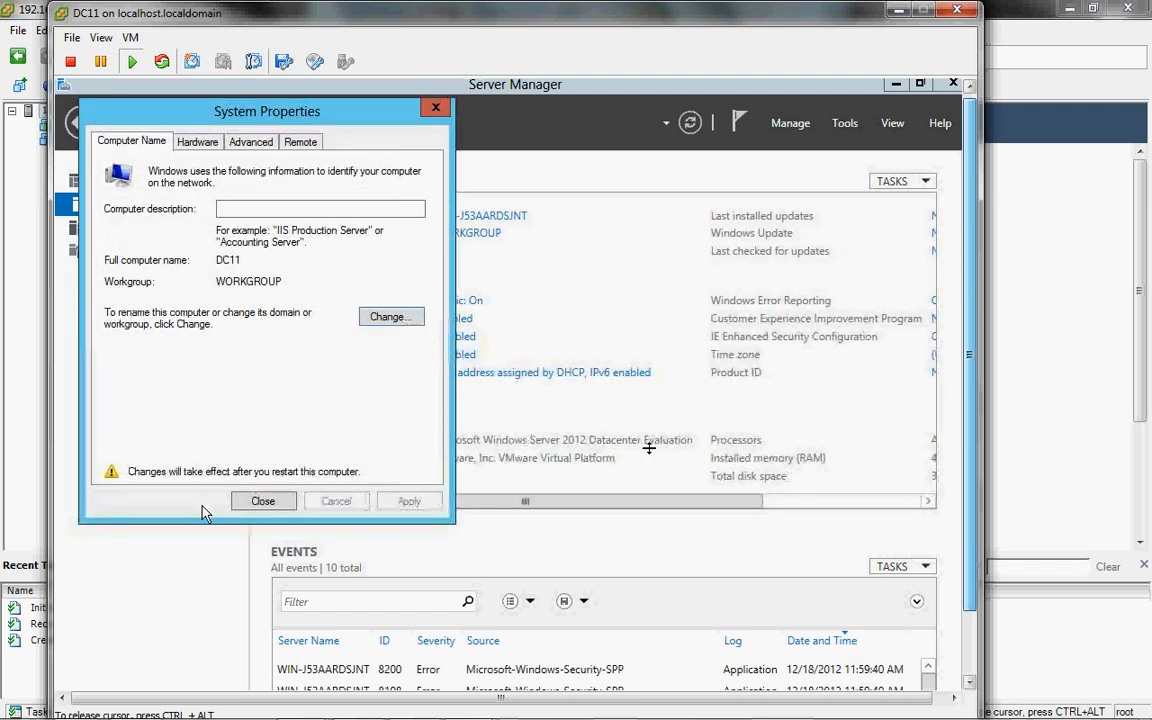
left_click(257, 501)
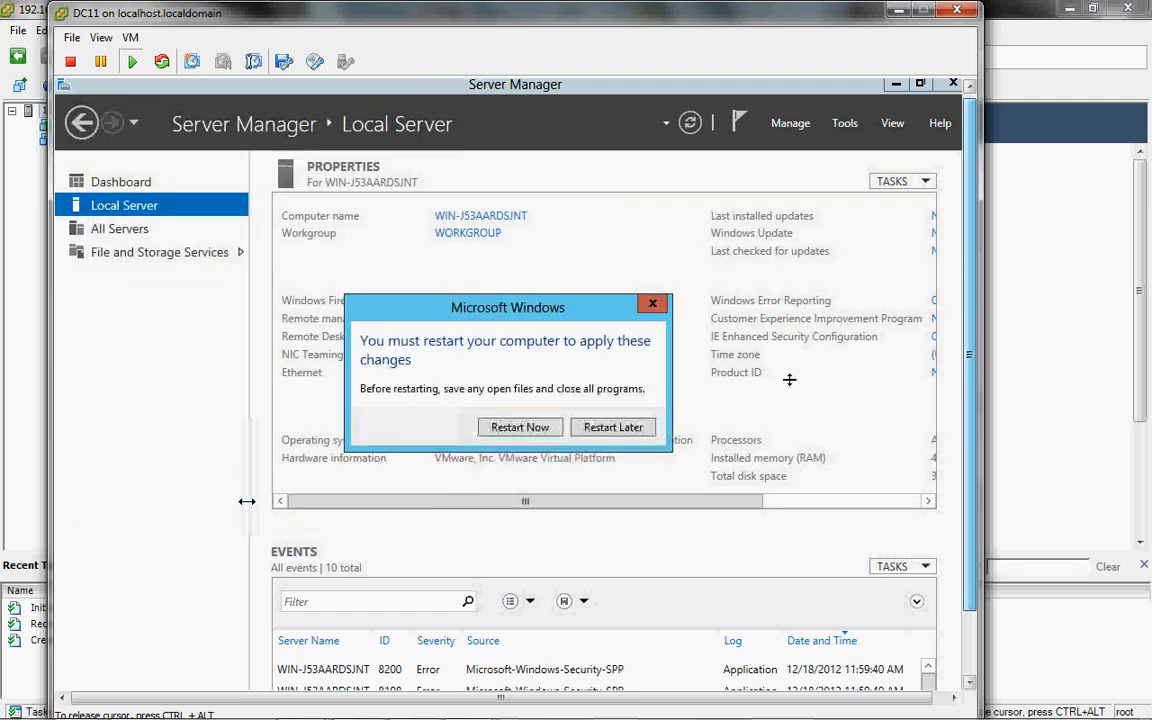
left_click(520, 427)
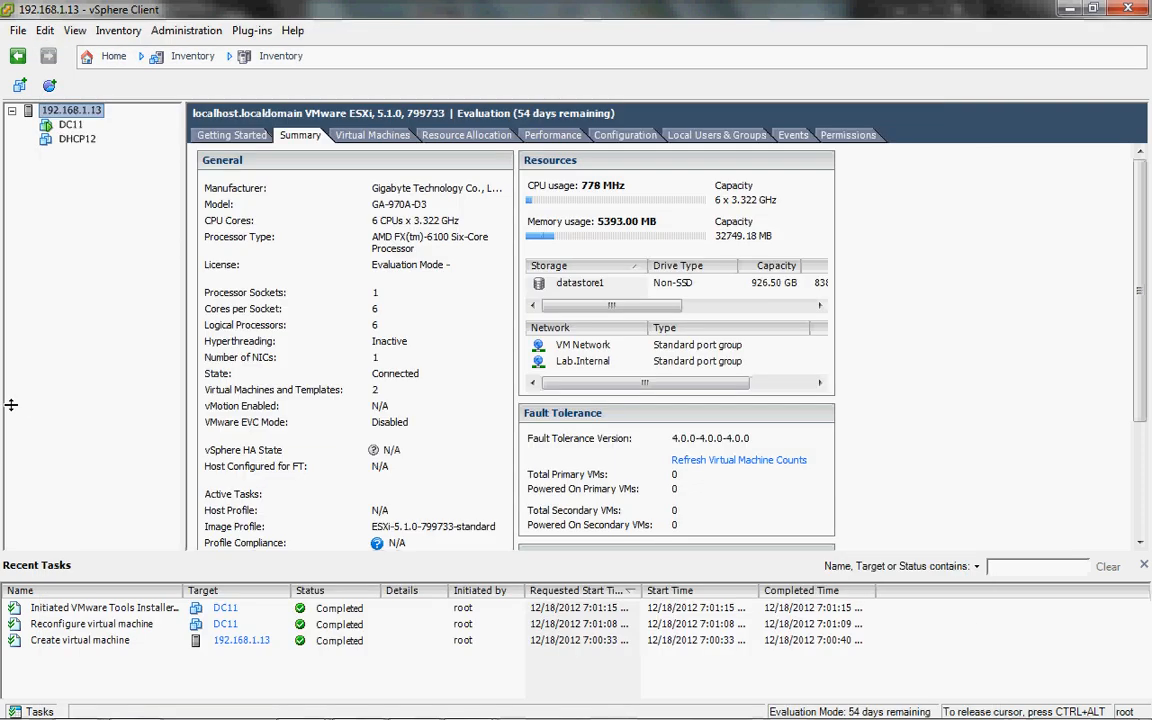
- Switch to the vSphere Client, open the console of the DHCP12 virtual machine and power it on
mouse_move(471, 705)
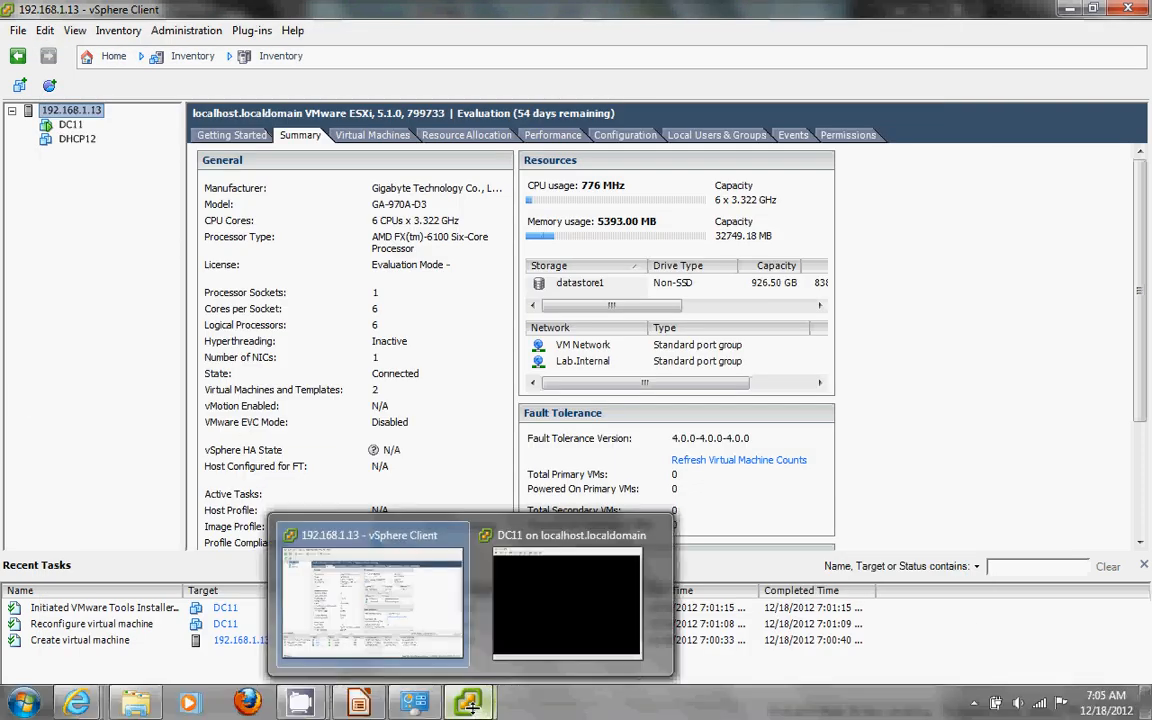
left_click(63, 140)
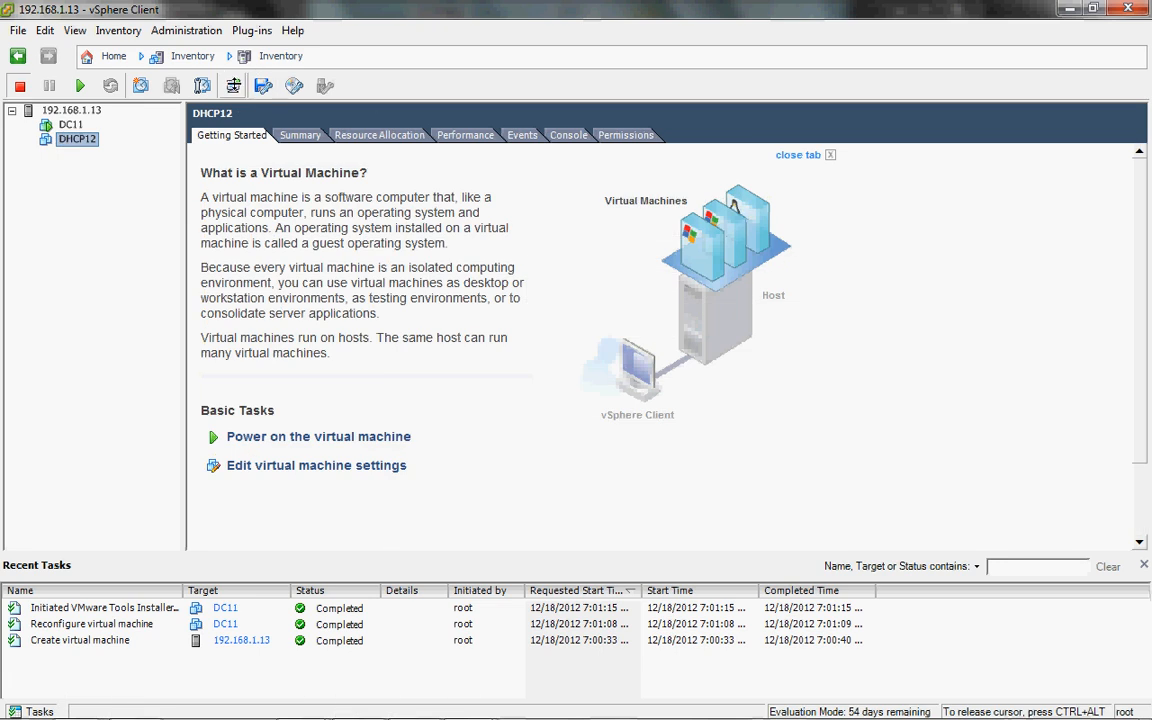
left_click(233, 85)
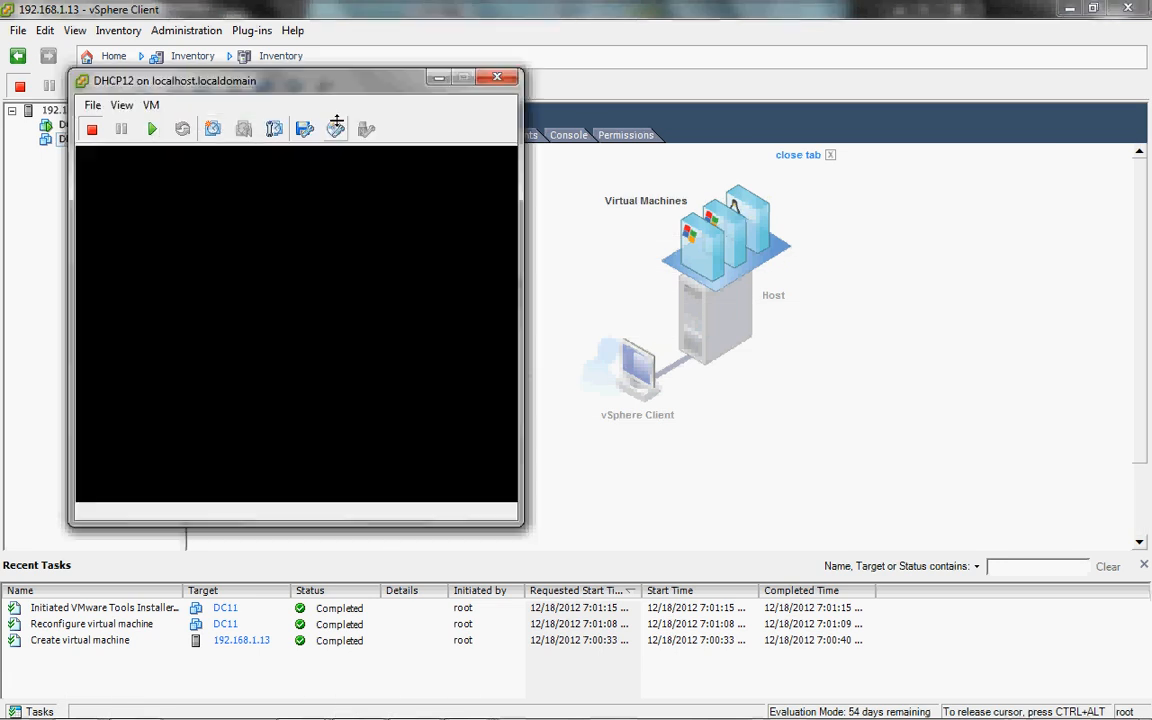
left_click(152, 129)
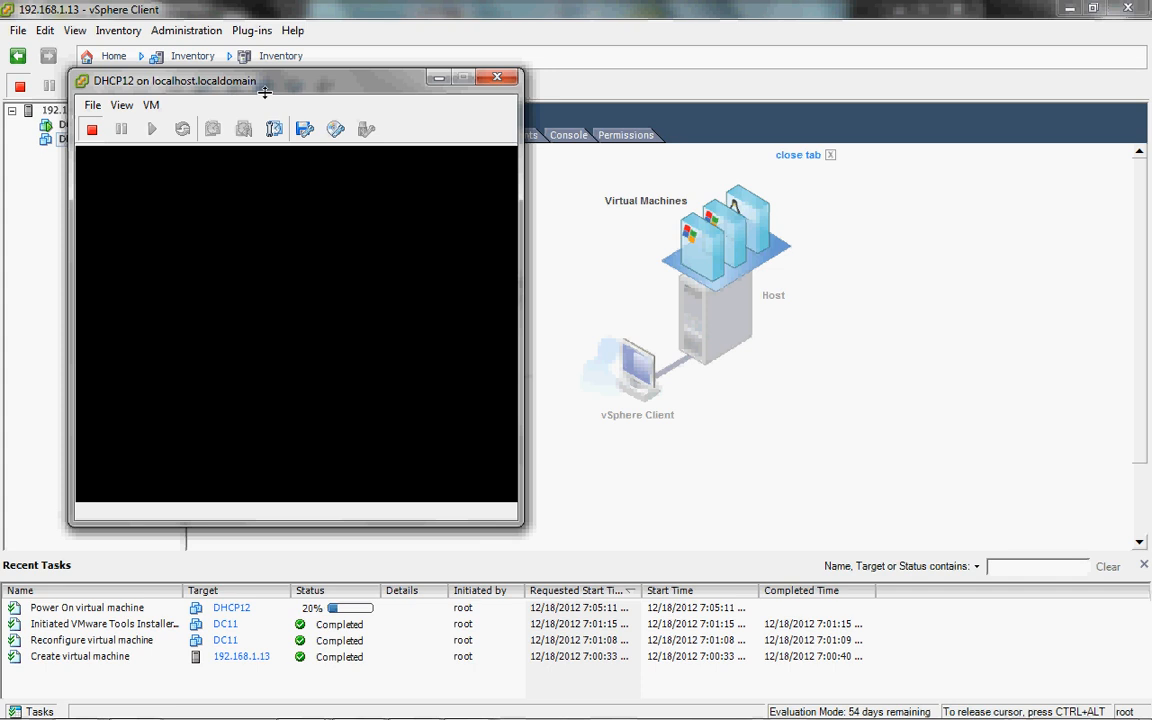
- Examine the ESXi host's real-time memory performance chart, highlighting the Consumed and Active measurements
left_click_drag(284, 82, 310, 28)
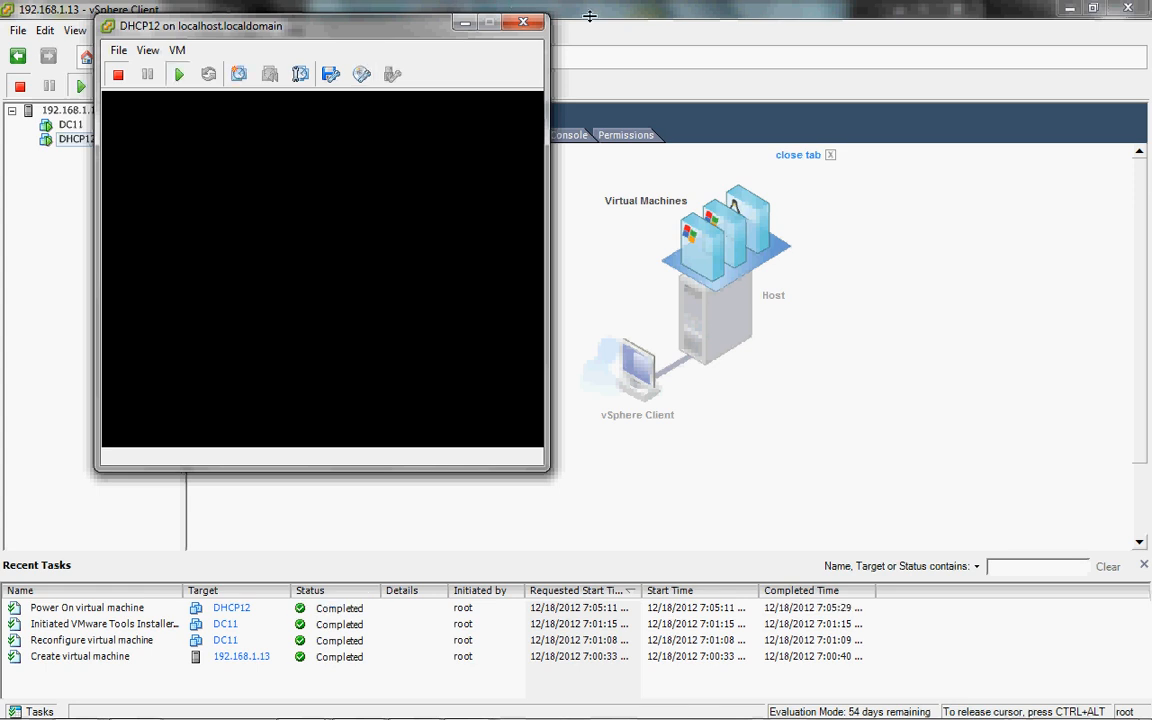
left_click_drag(425, 37, 521, 162)
left_click(673, 5)
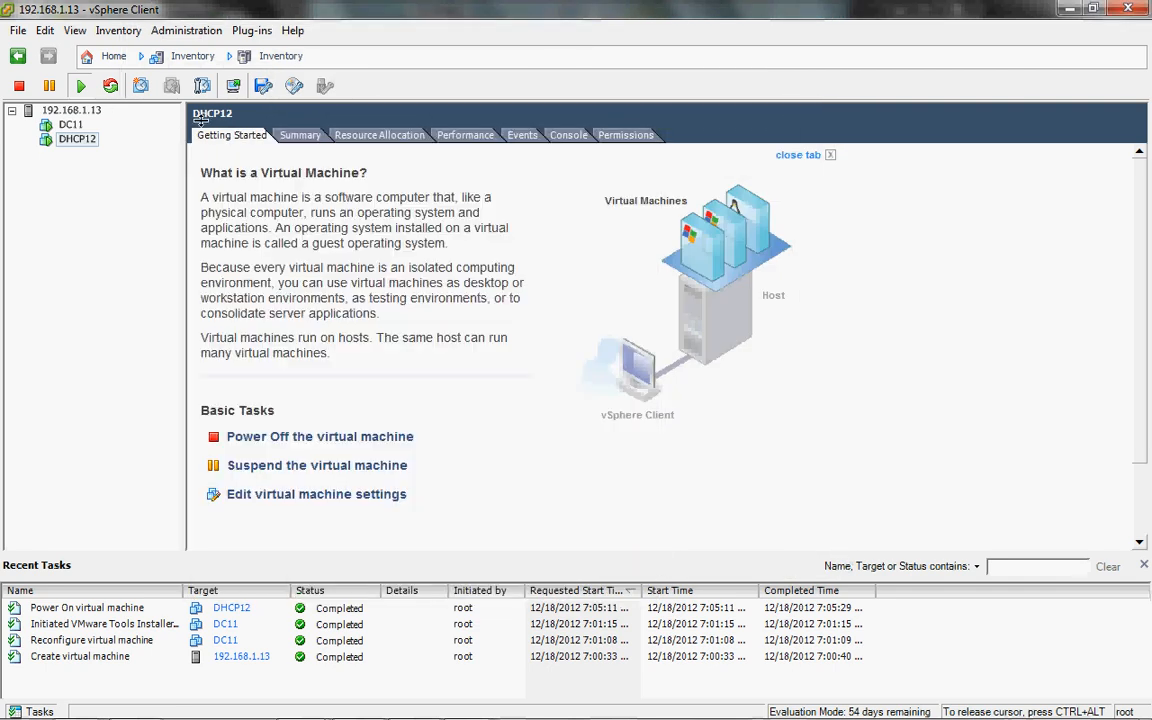
left_click(72, 112)
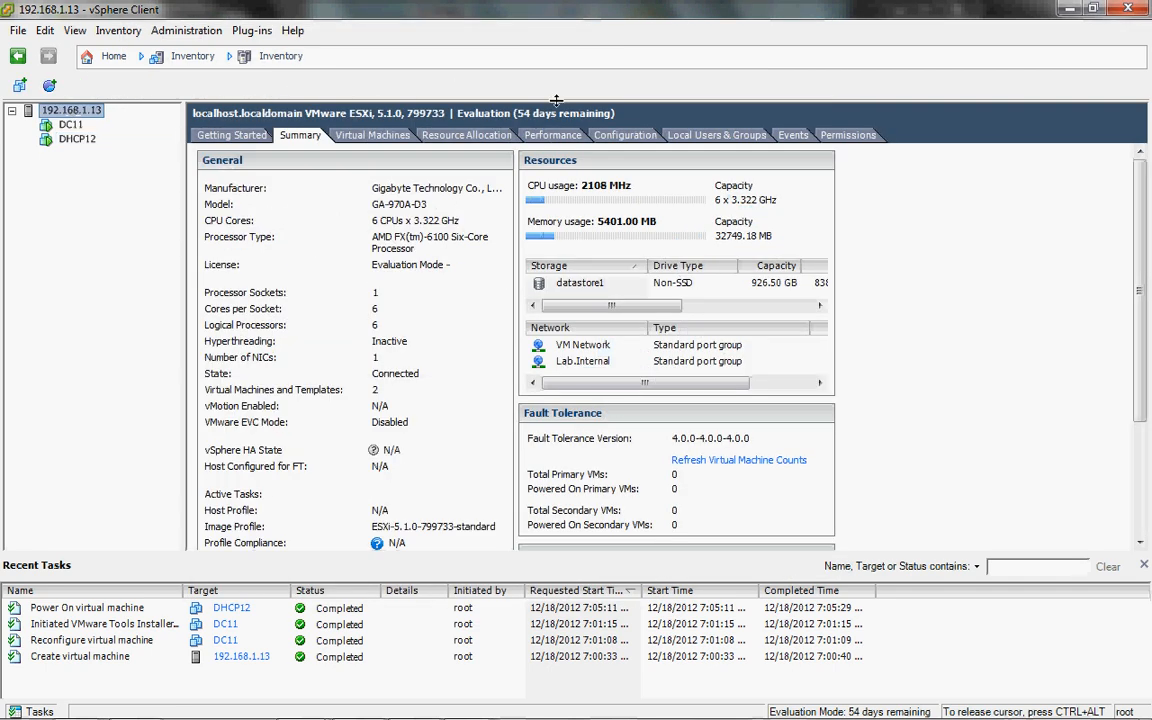
left_click(578, 138)
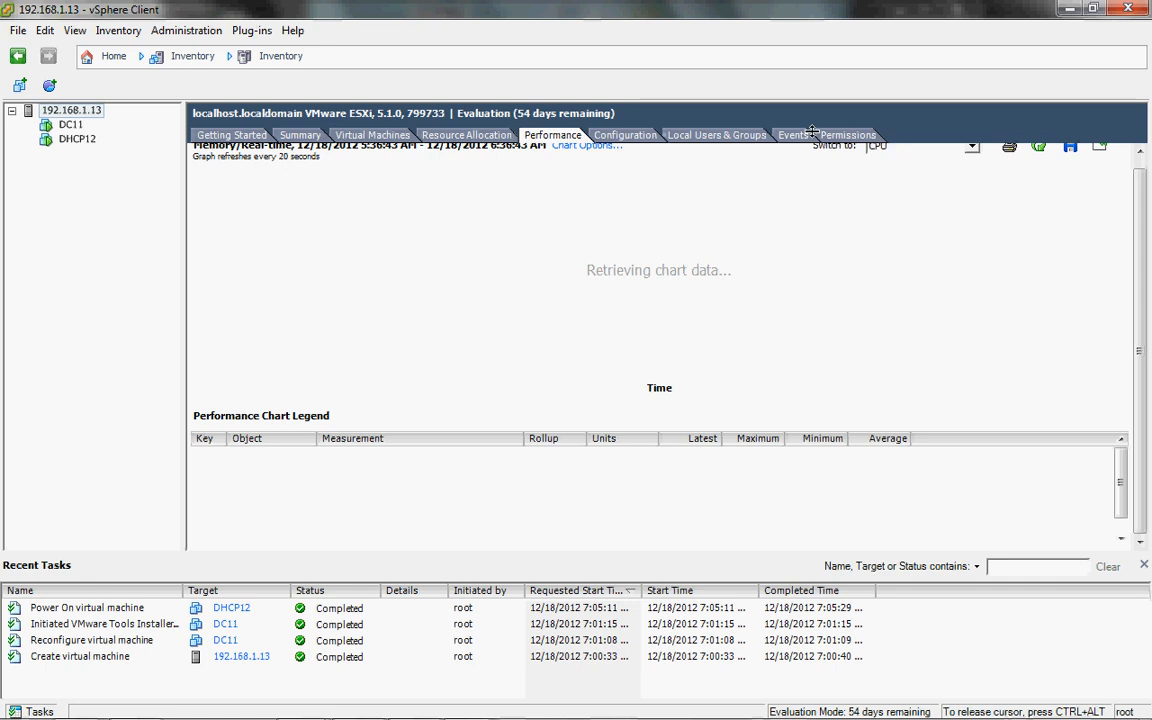
left_click(937, 149)
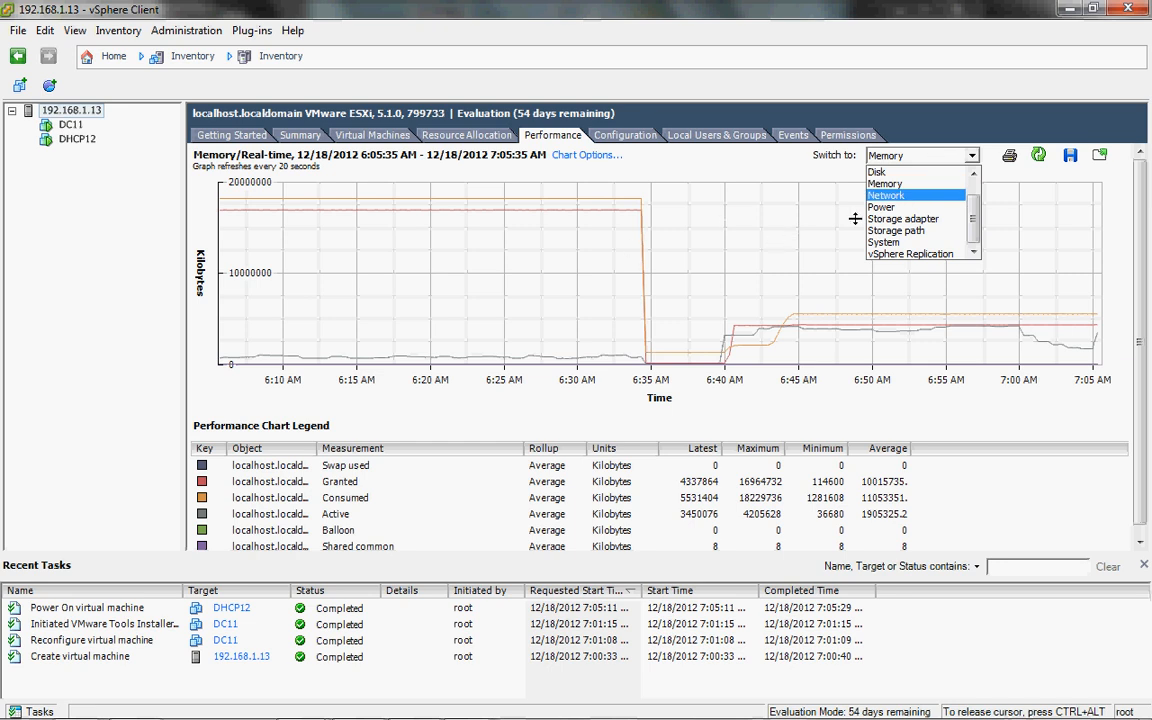
left_click(893, 184)
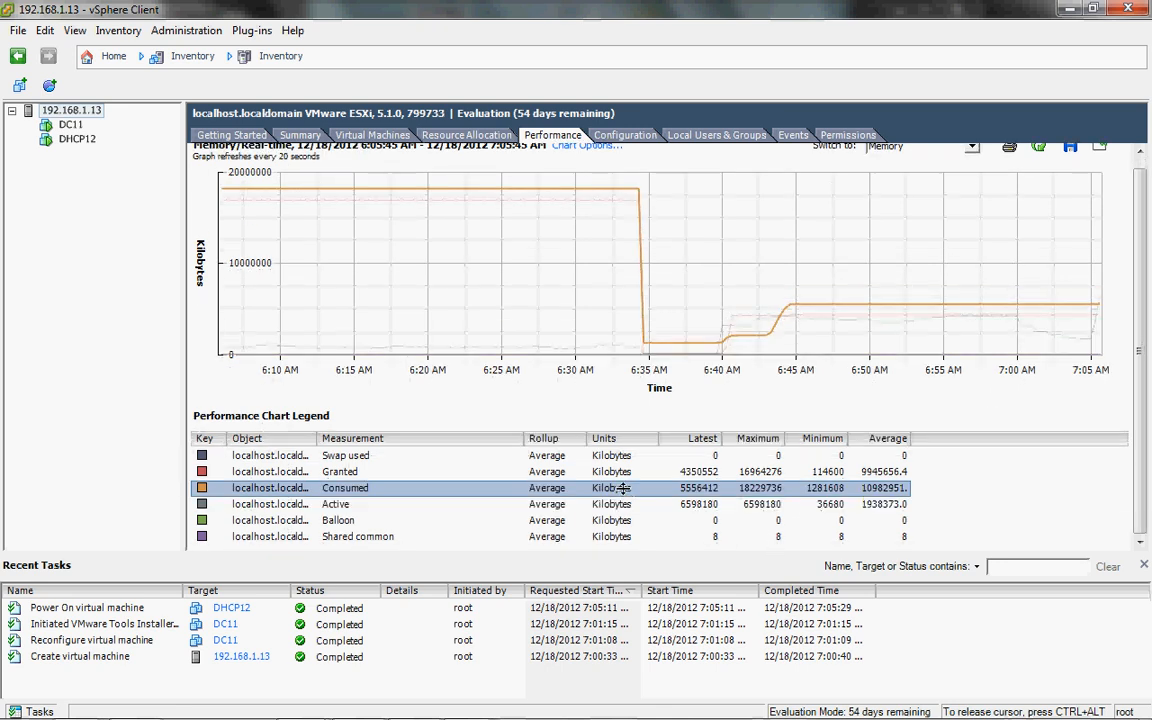
left_click(622, 506)
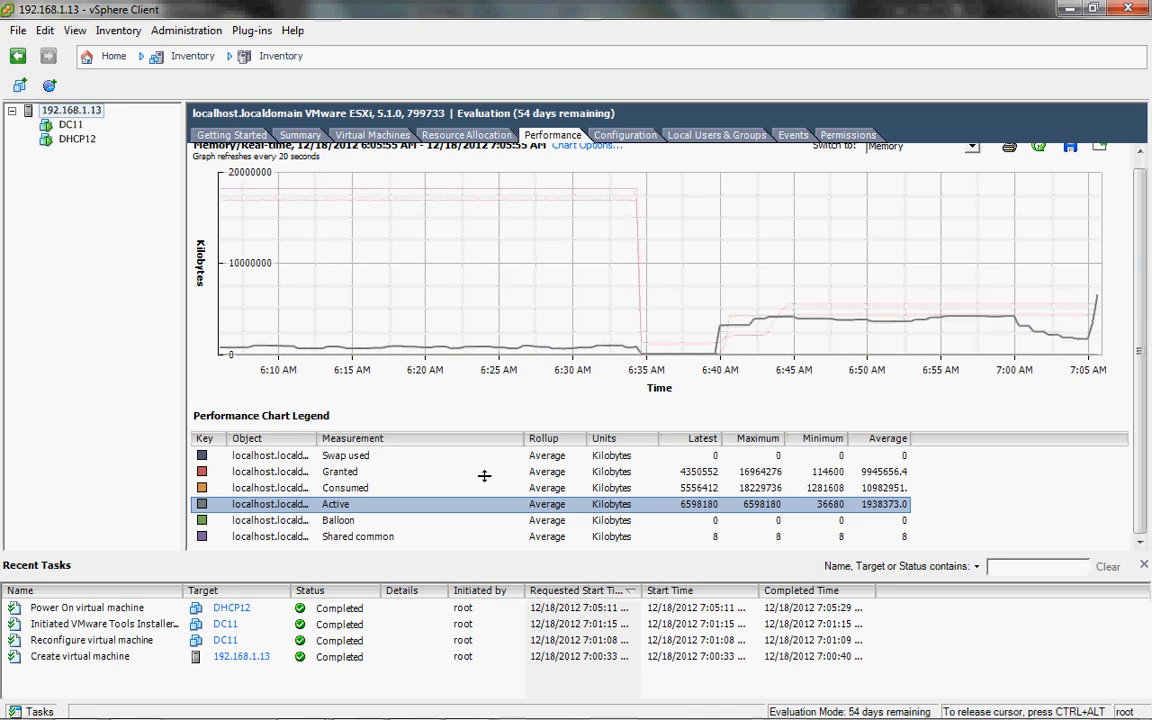
- Connect CD/DVD drive 1 of DHCP12 to the 3 GB 9200 Windows ISO image in iso_folder on datastore1
mouse_move(474, 700)
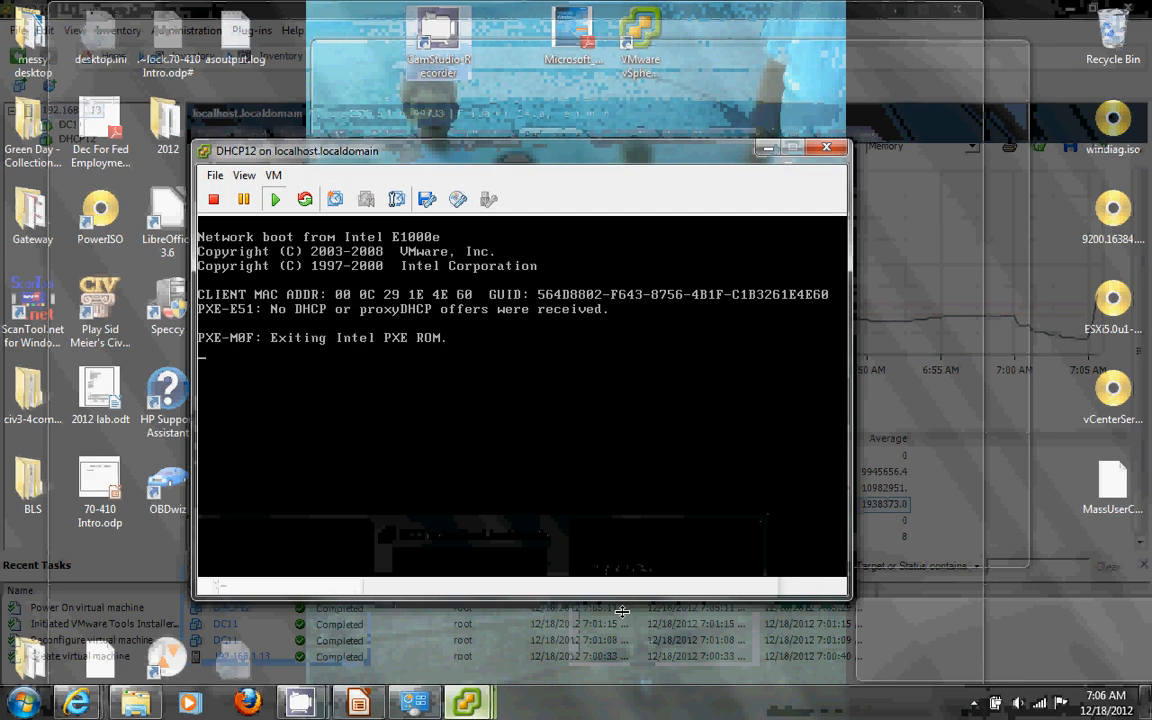
left_click(664, 600)
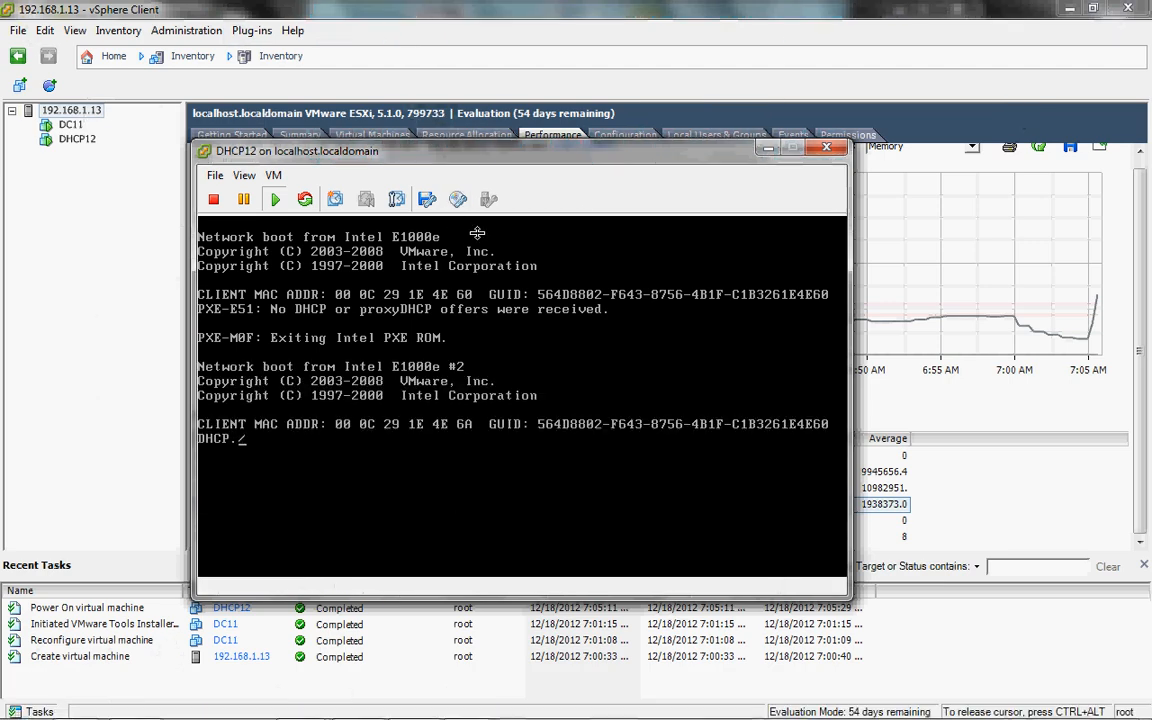
left_click(457, 200)
mouse_move(492, 221)
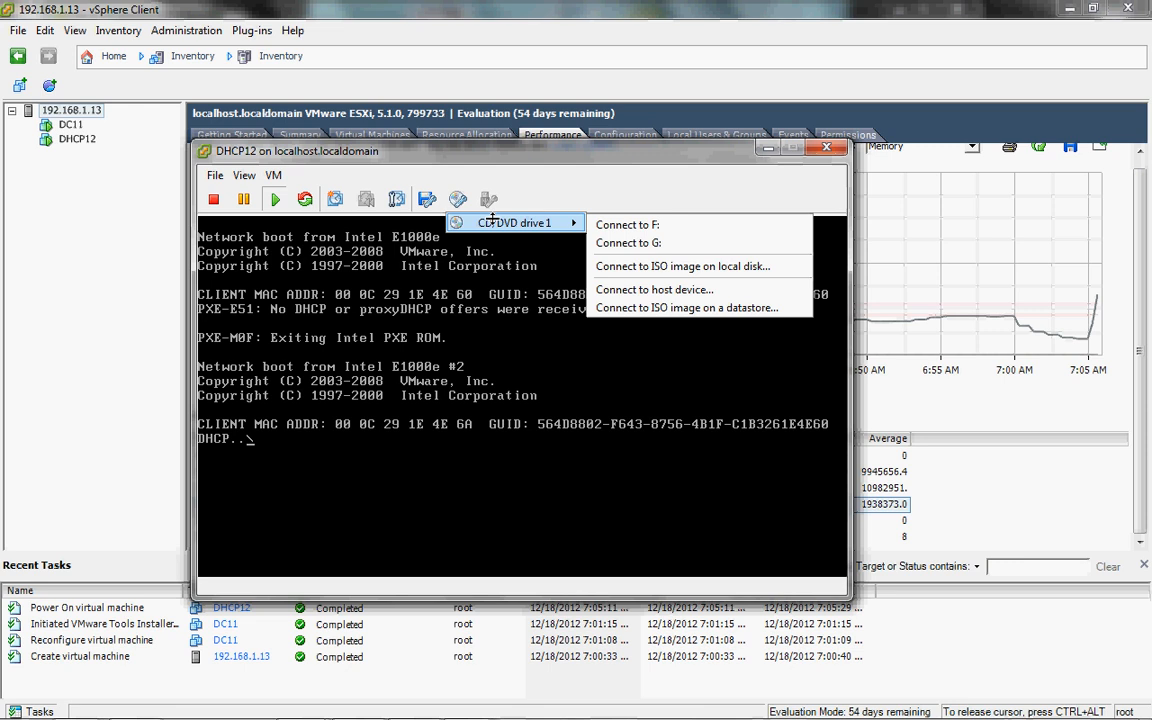
left_click(697, 308)
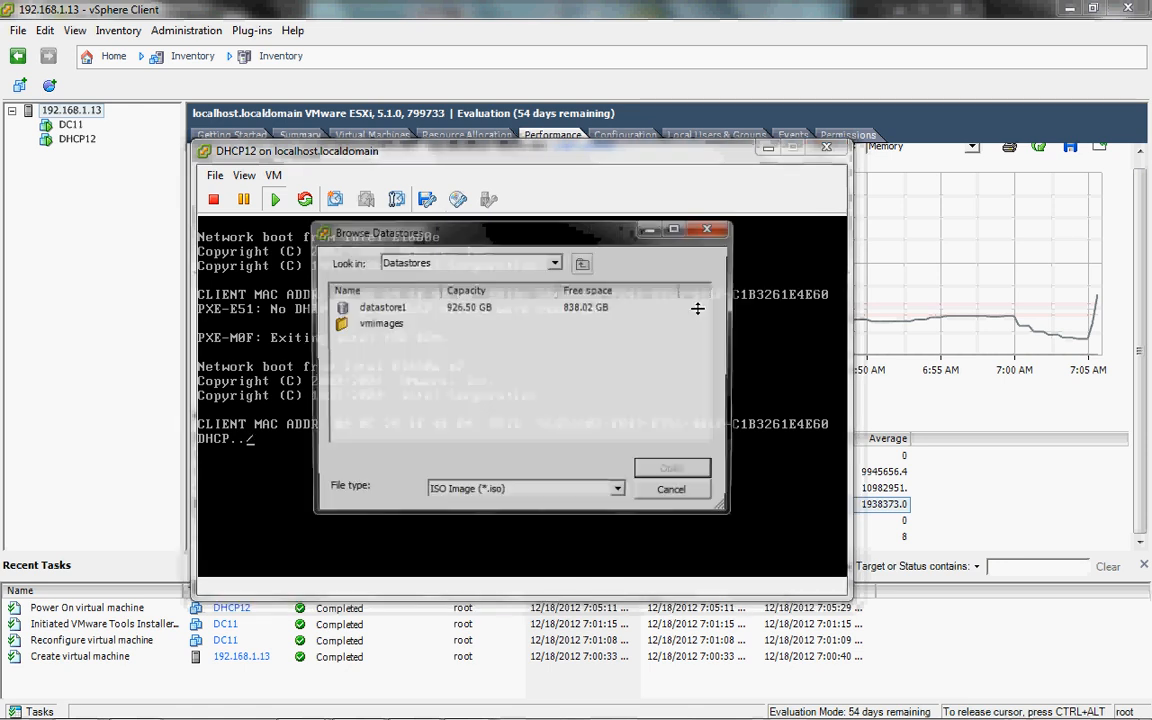
left_click(394, 305)
double_click(394, 305)
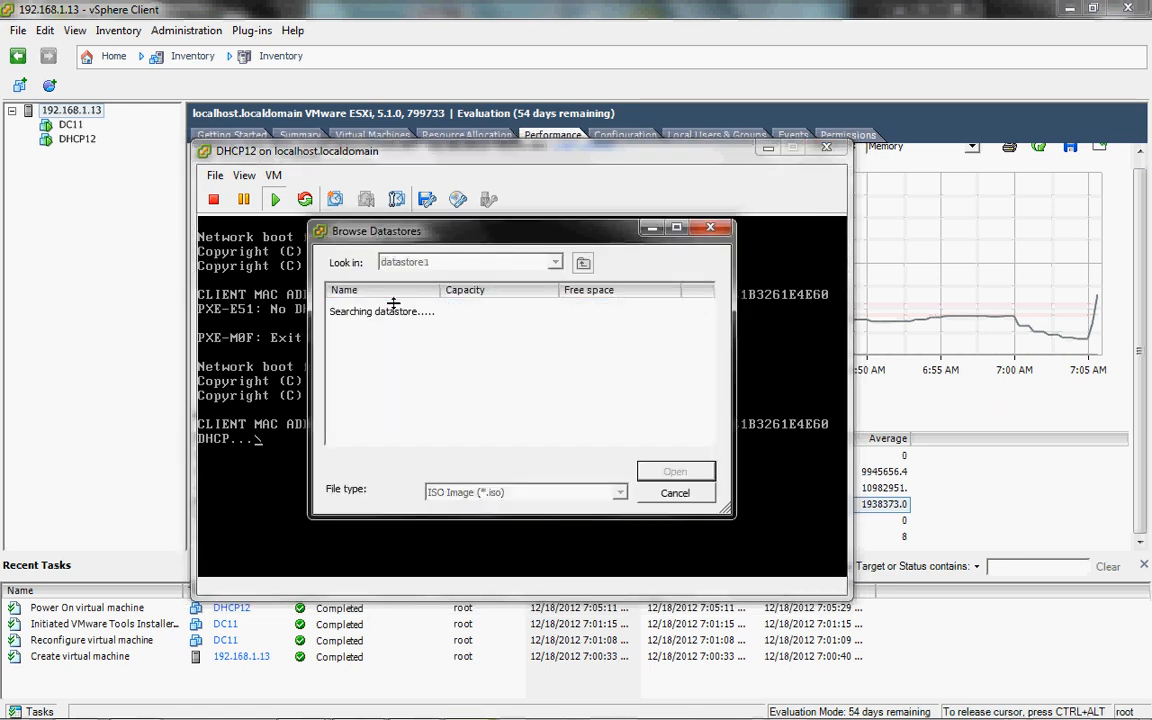
double_click(387, 305)
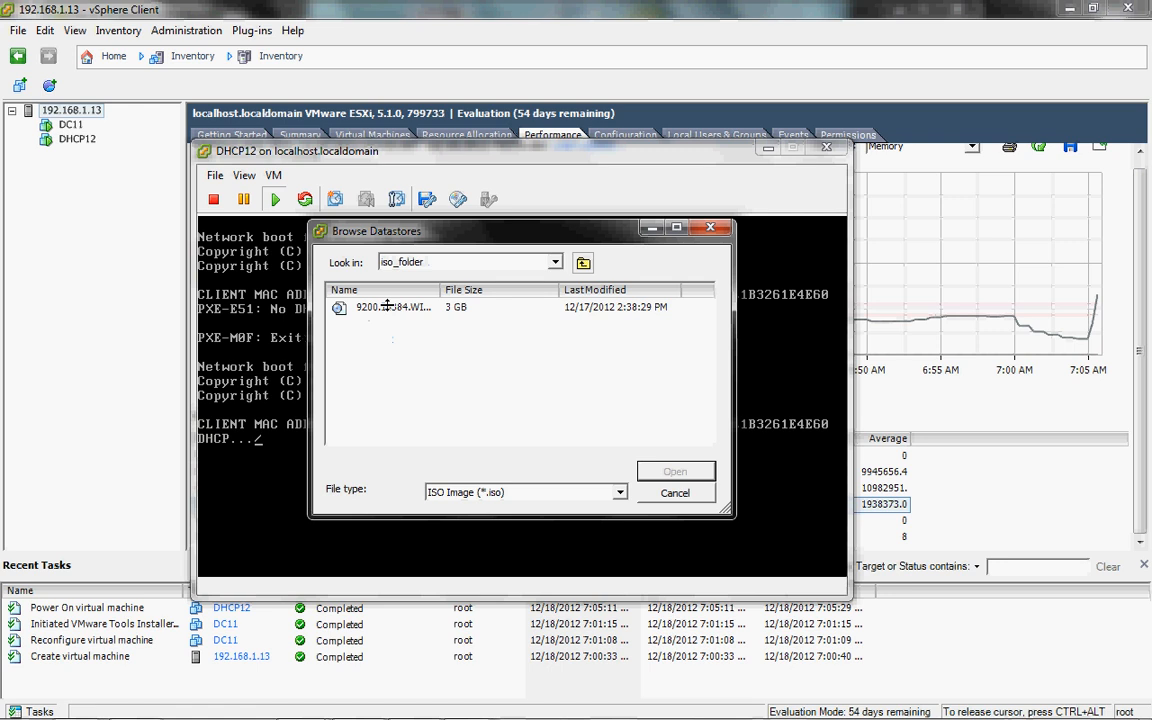
double_click(392, 309)
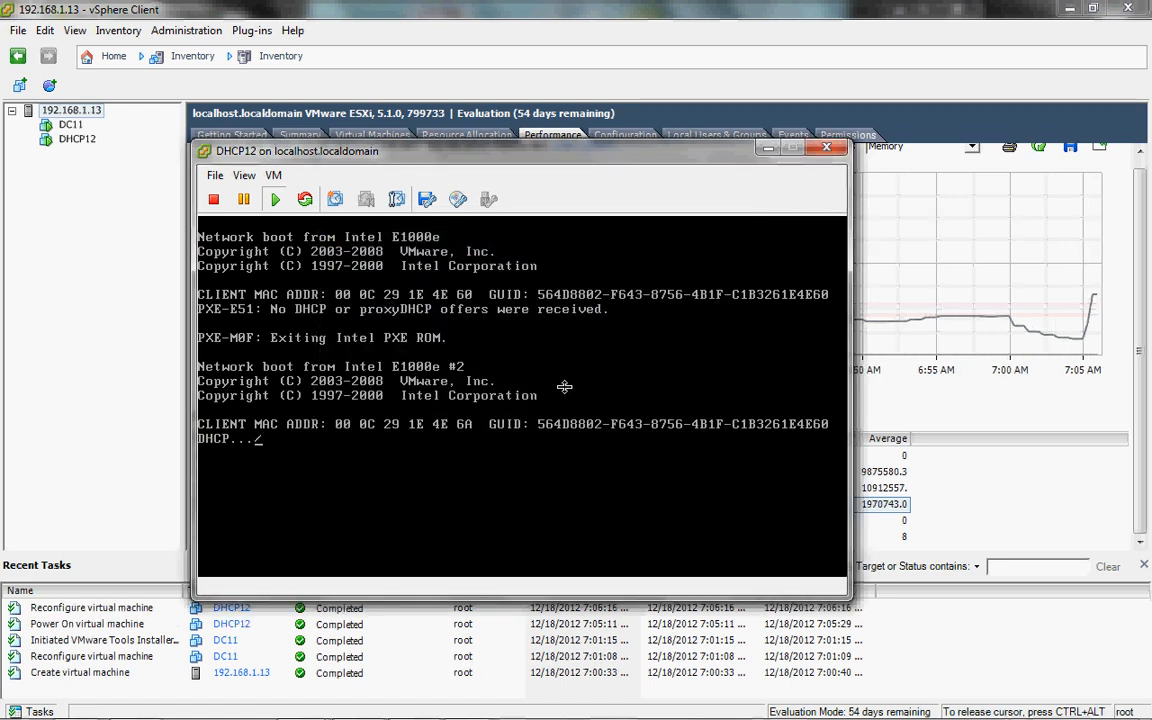
- Restart the DHCP12 virtual machine from its console so it boots from the connected ISO, and reposition the console window
left_click(516, 360)
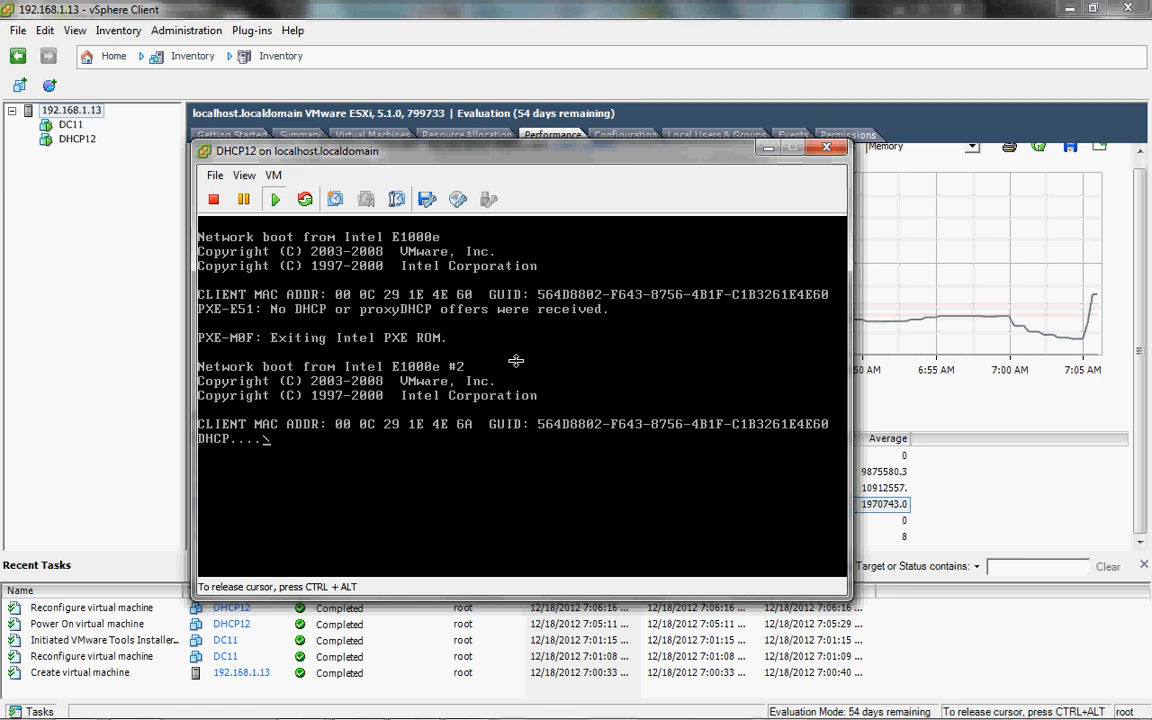
key("ctrl+alt+Insert")
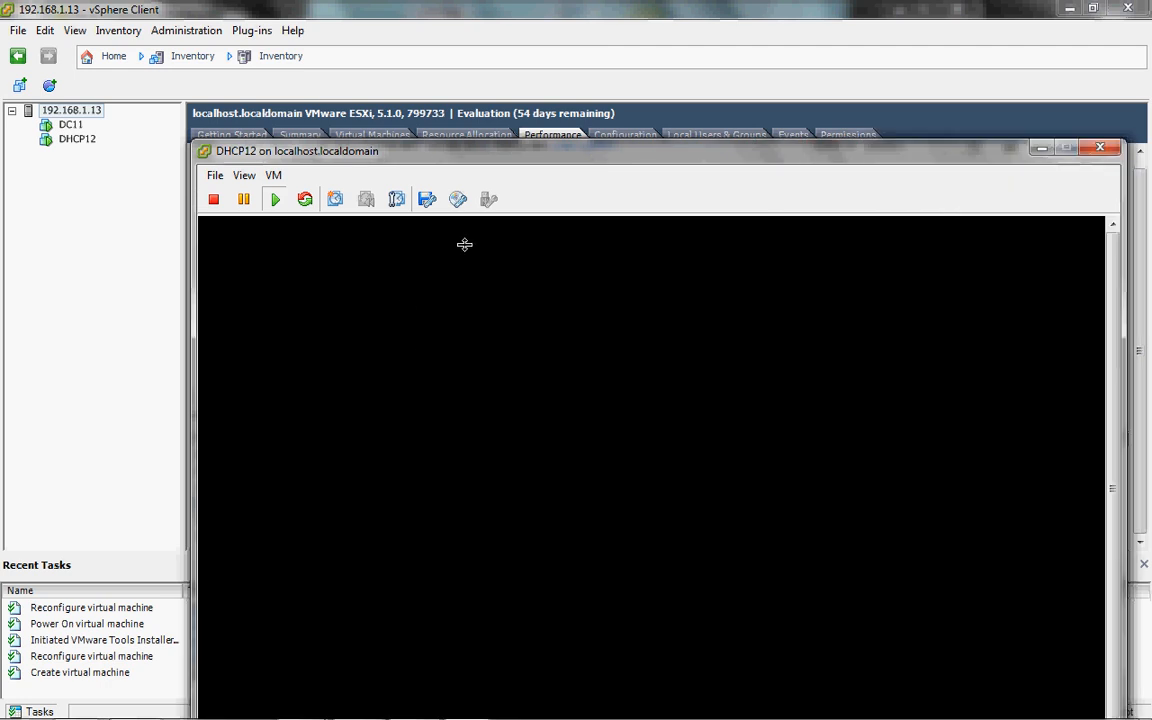
left_click_drag(460, 150, 478, 20)
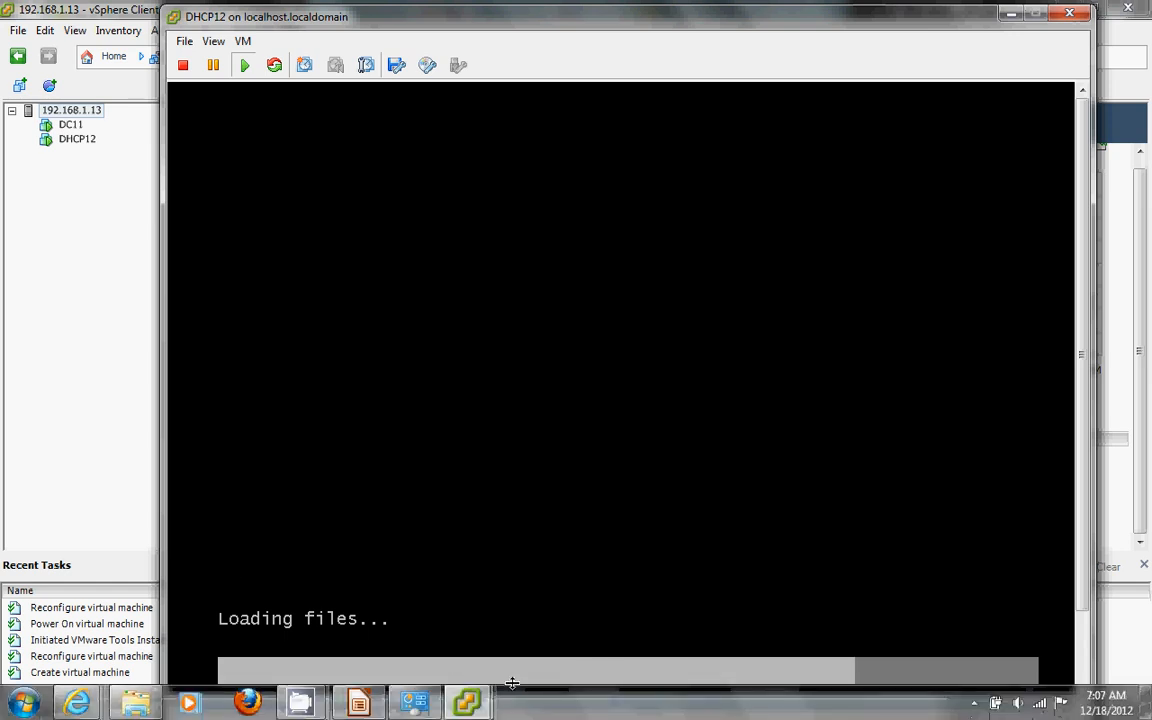
- Switch to the DC11 console and sign in as Administrator with the account password
mouse_move(466, 703)
left_click(456, 595)
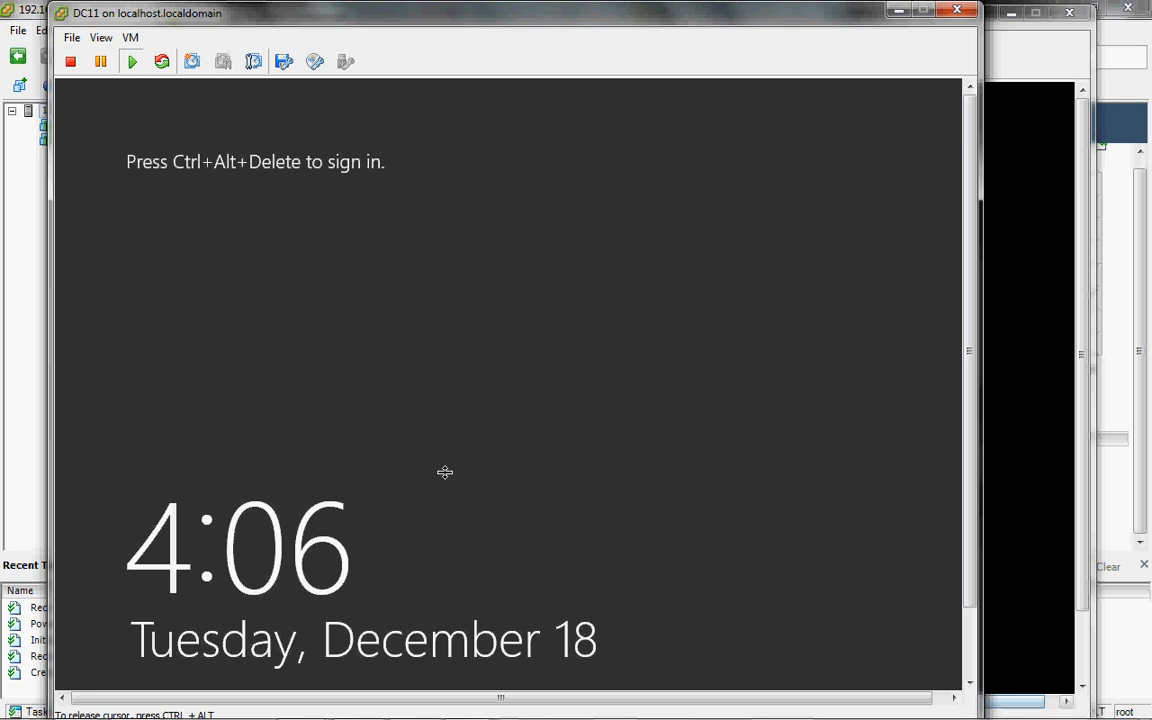
key("ctrl+alt+Insert")
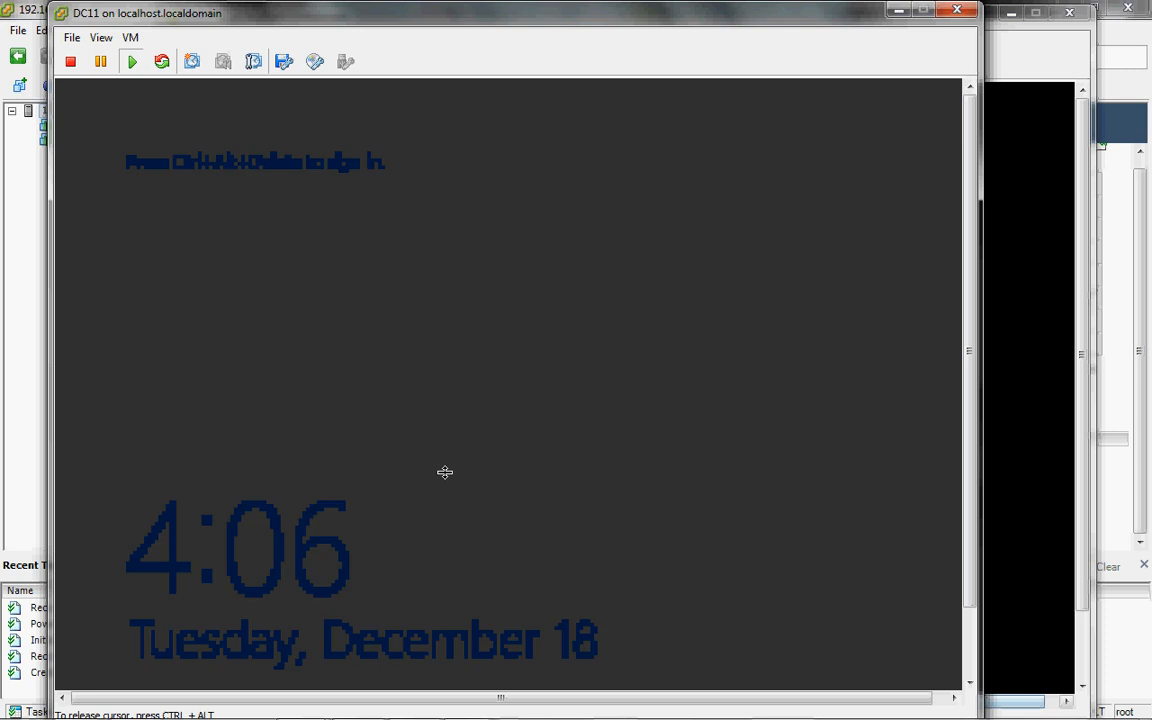
type("••")
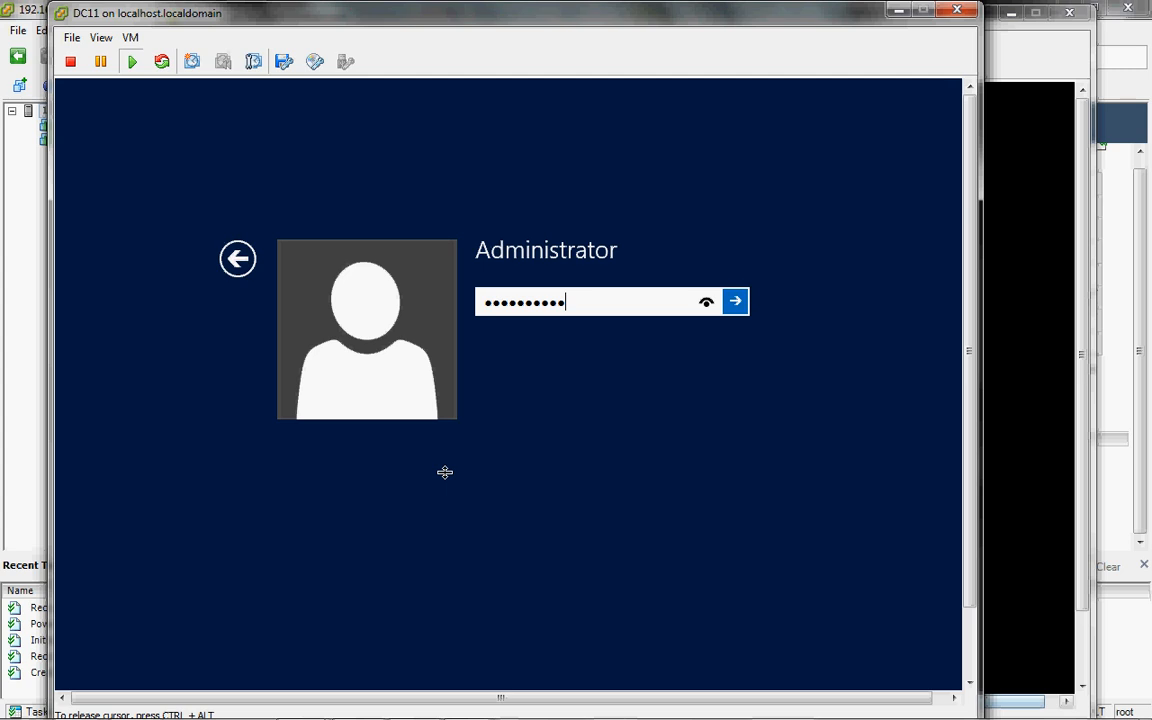
type("••••••••")
key("Return")
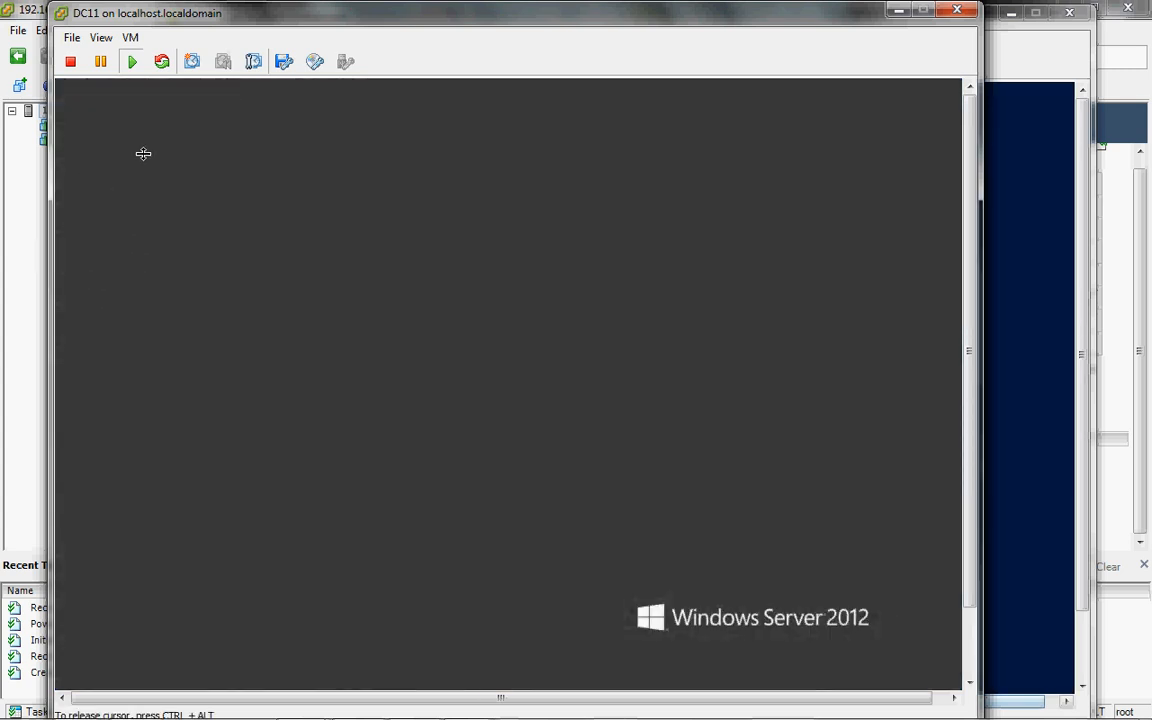
left_click_drag(403, 14, 431, 14)
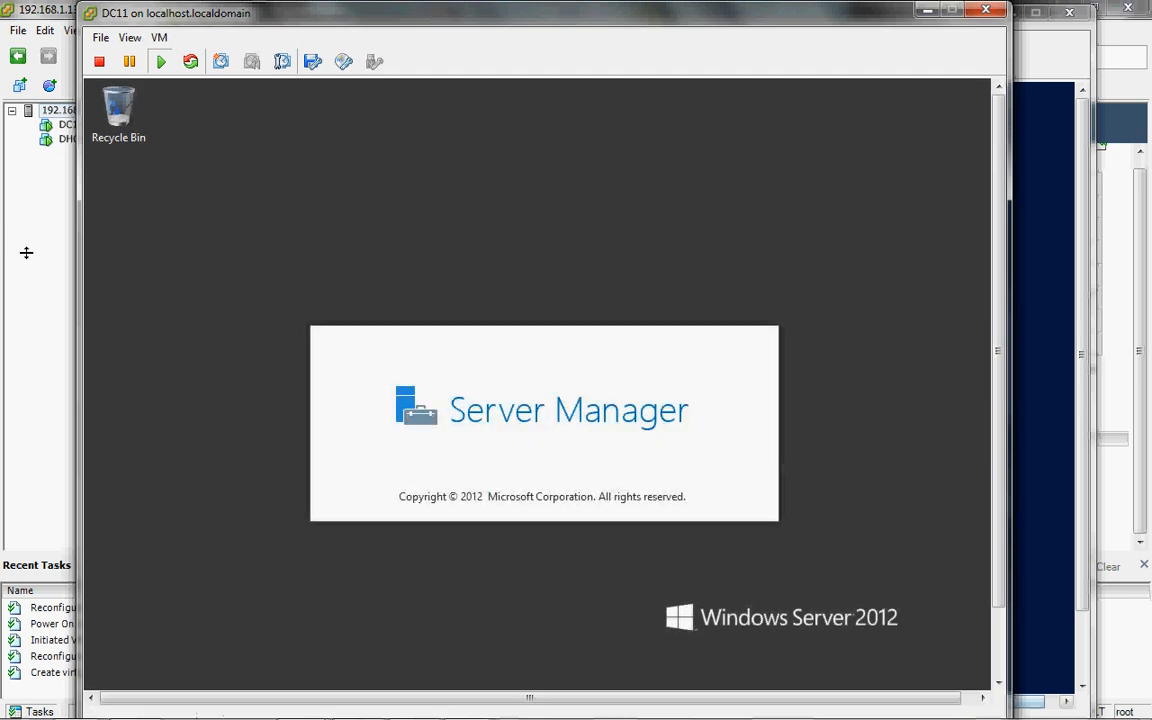
- Review the ESXi host's networking configuration to see which virtual machines are attached to its standard switches
left_click(26, 252)
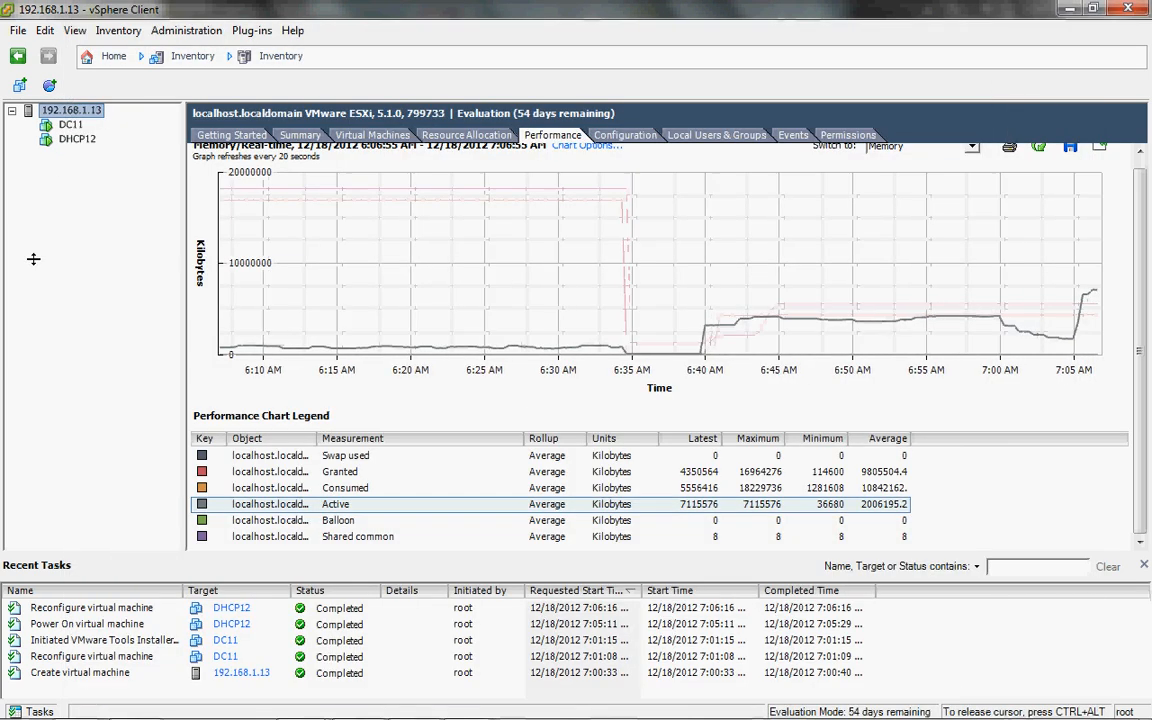
left_click(640, 133)
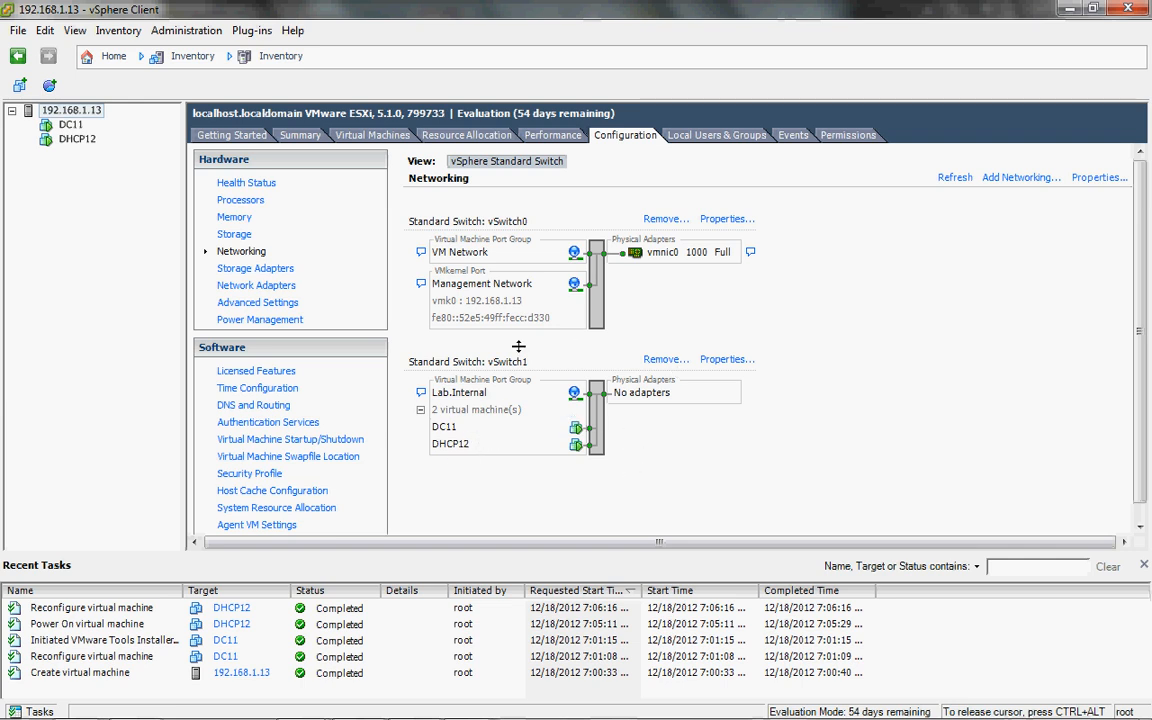
mouse_move(468, 704)
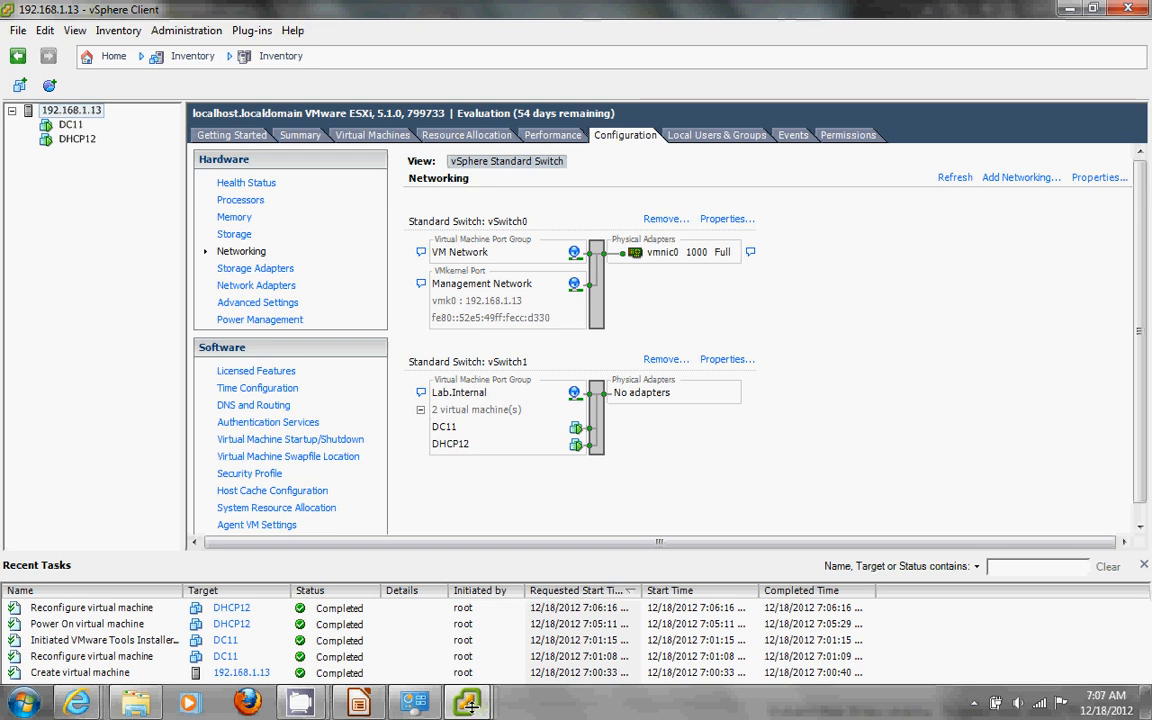
mouse_move(302, 704)
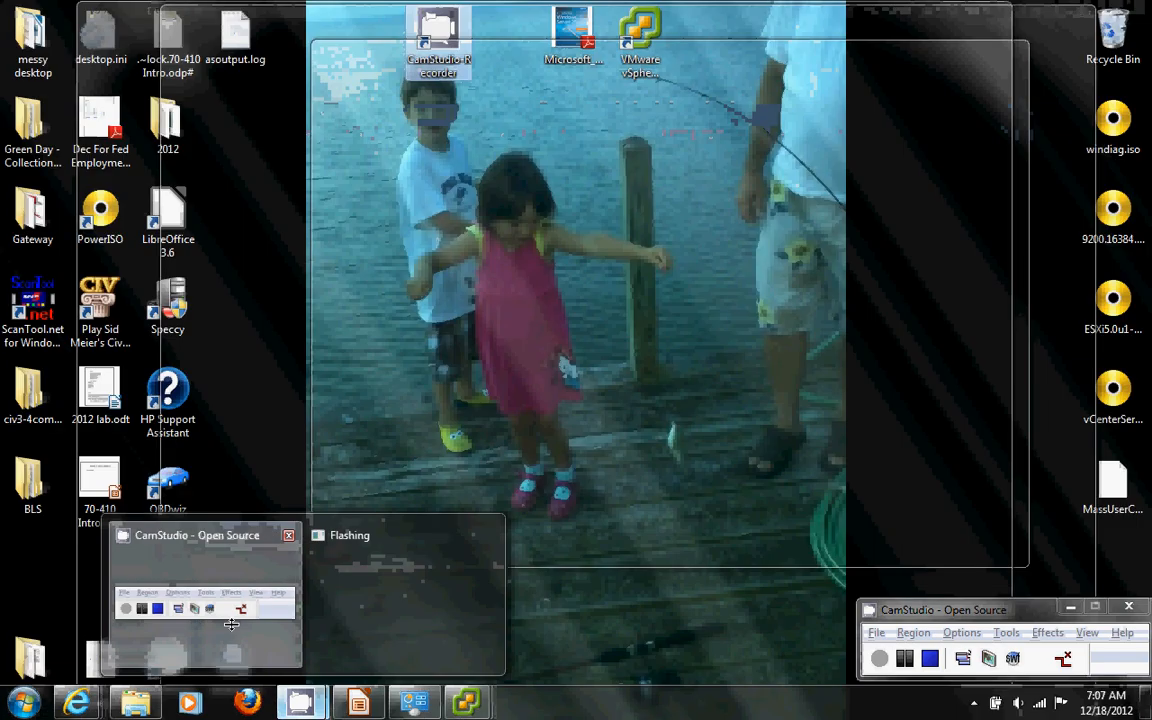
left_click(210, 592)
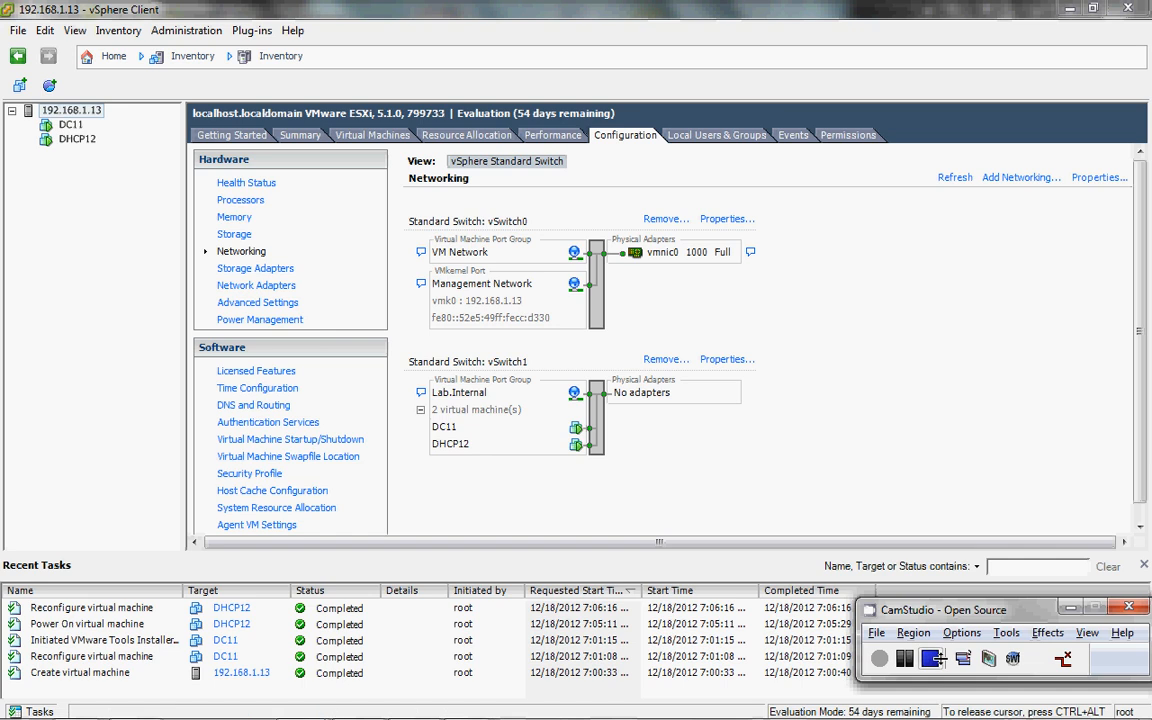